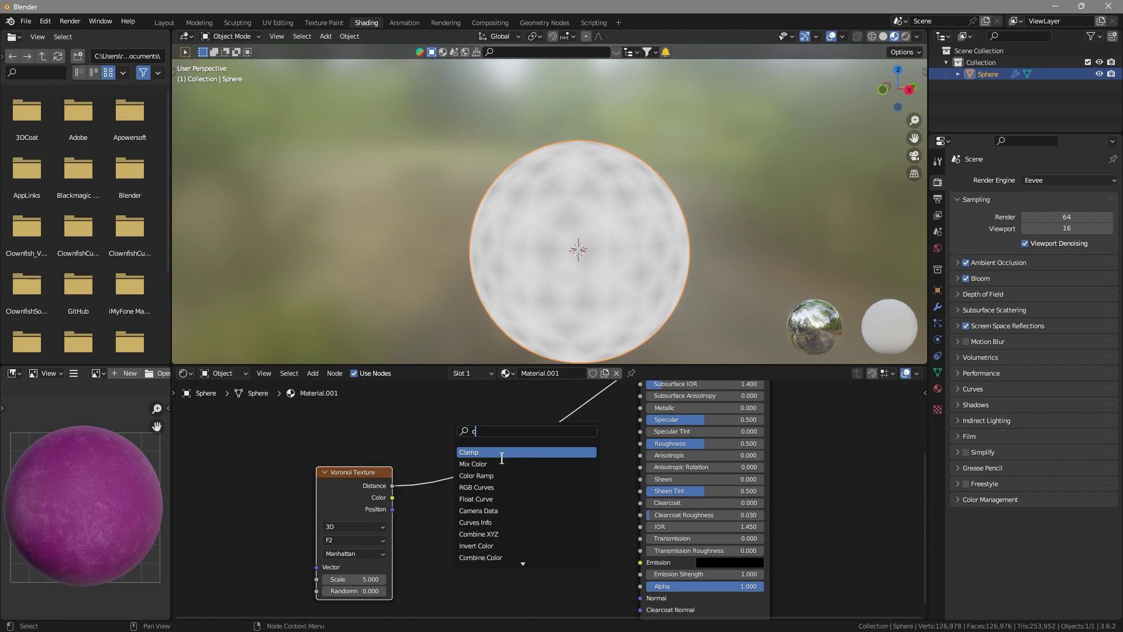
# Insert a Color Ramp between the Voronoi Texture and the Principled BSDF, and move its black stop to 0.591
pyautogui.click(498, 477)
pyautogui.click(492, 475)
pyautogui.moveTo(417, 574); pyautogui.dragTo(513, 551, button='middle')
pyautogui.scroll(3, 512, 550)
# Add Texture Coordinate and Mapping nodes to the Voronoi Texture's vector input, using UV coordinates
pyautogui.click(409, 477)
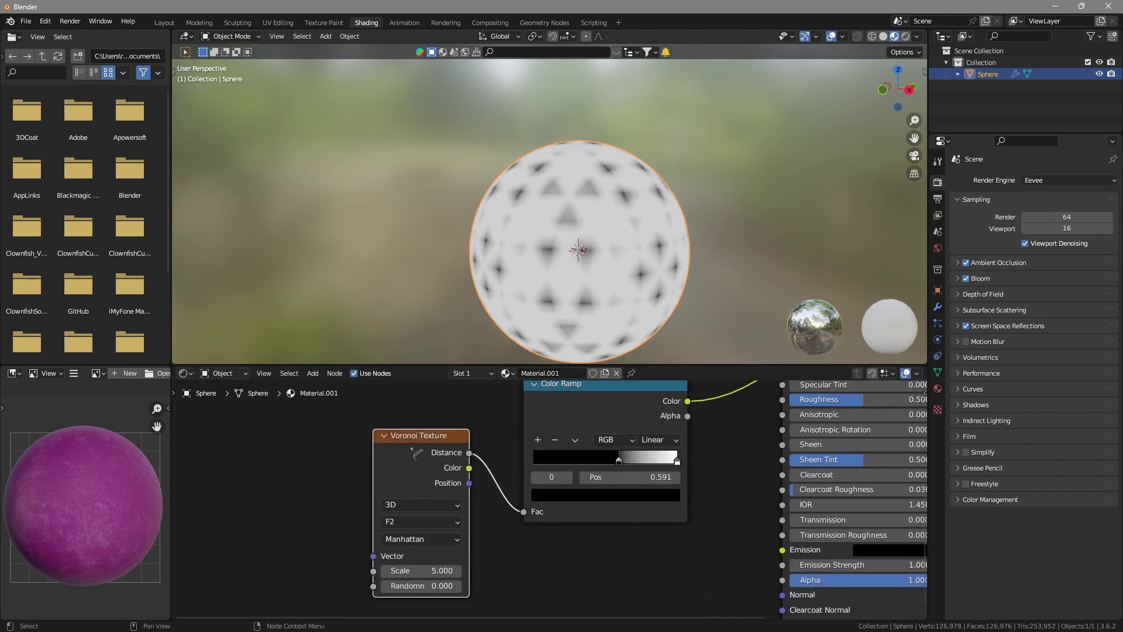
pyautogui.hotkey('ctrl', 't')
pyautogui.moveTo(292, 504); pyautogui.dragTo(386, 504, button='middle')
pyautogui.moveTo(316, 508); pyautogui.dragTo(343, 516)
pyautogui.moveTo(512, 581); pyautogui.dragTo(505, 530, button='middle')
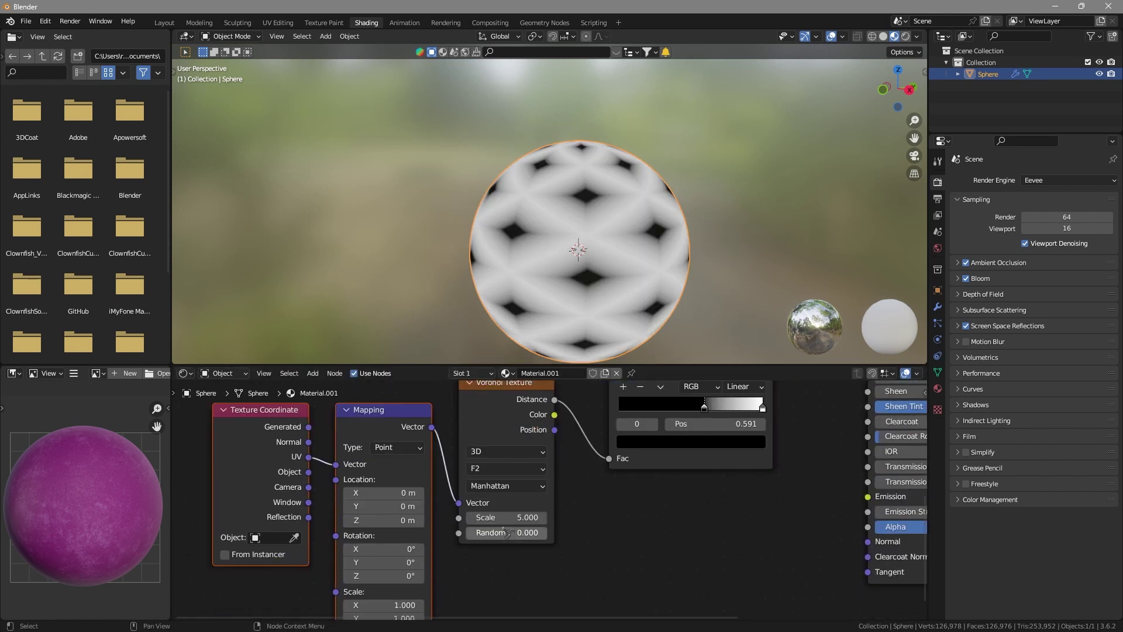
# Set the Voronoi Texture's Scale to 41.7 and switch it from 3D to 2D
pyautogui.moveTo(506, 519); pyautogui.dragTo(720, 518)
pyautogui.moveTo(611, 300); pyautogui.dragTo(627, 238, button='middle')
pyautogui.scroll(1, 626, 237)
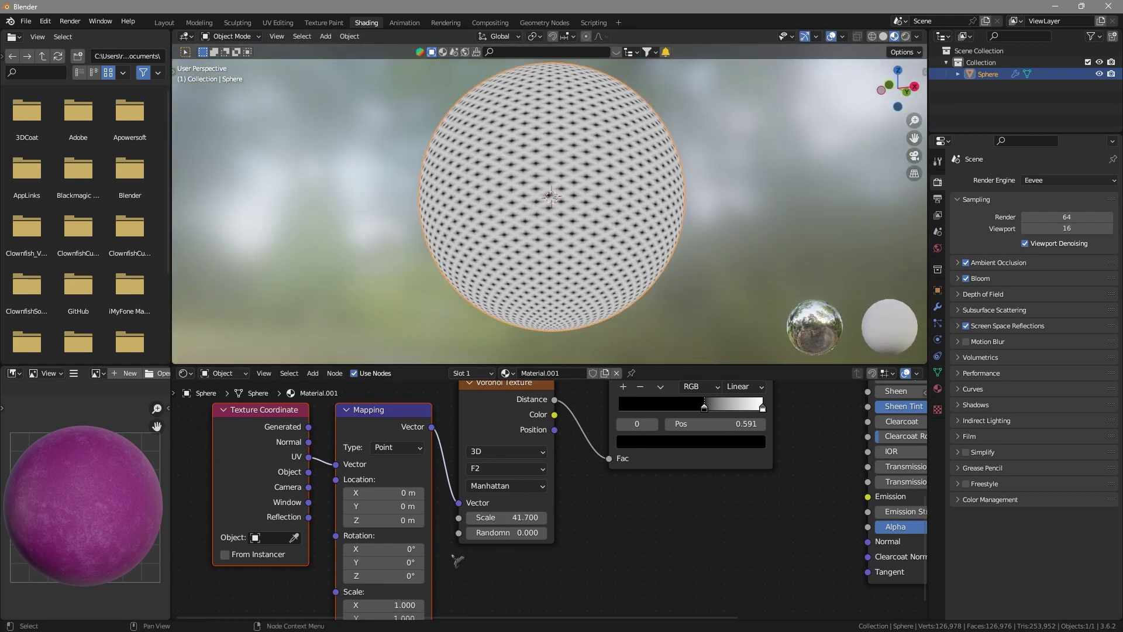
pyautogui.click(514, 457)
pyautogui.click(508, 483)
pyautogui.scroll(4, 587, 298)
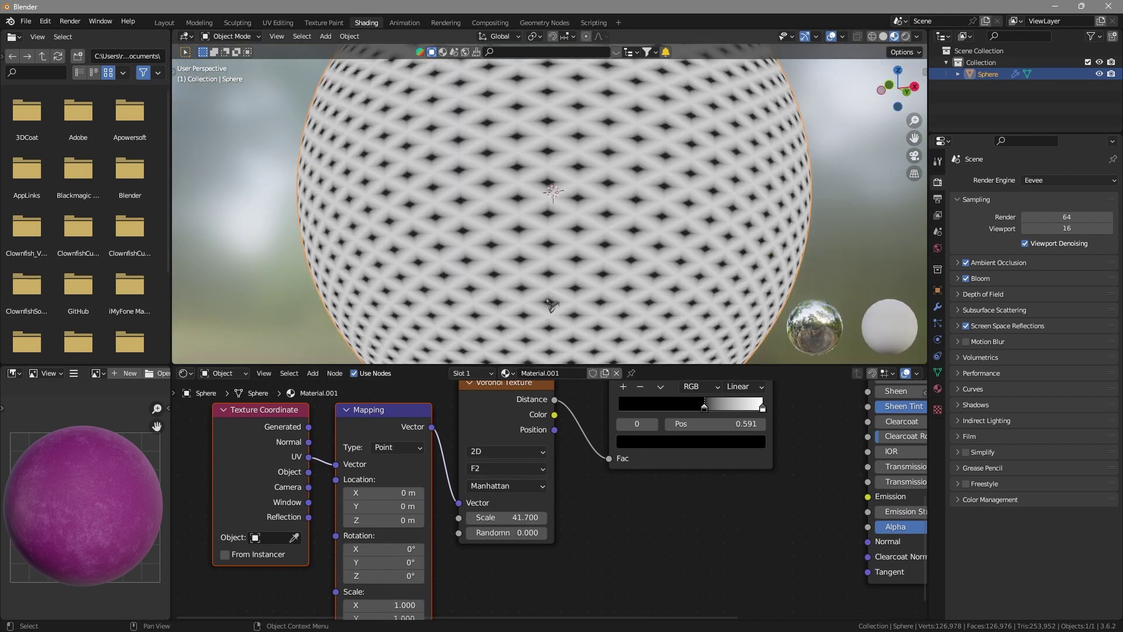
pyautogui.moveTo(438, 596); pyautogui.dragTo(471, 552, button='middle')
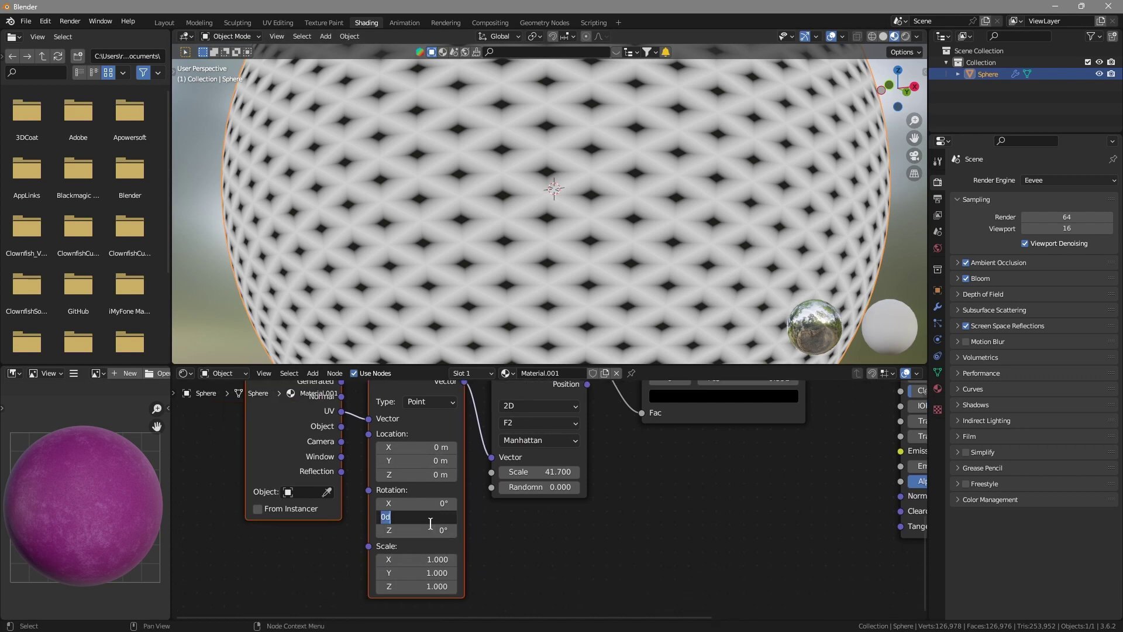
pyautogui.write('45')
pyautogui.press('Return')
pyautogui.hotkey('ctrl', 'z')
# Set the Z rotation of the Voronoi Texture's Mapping node to 45°
pyautogui.doubleClick(431, 531)
pyautogui.write('45')
pyautogui.press('Return')
pyautogui.scroll(-4, 691, 187)
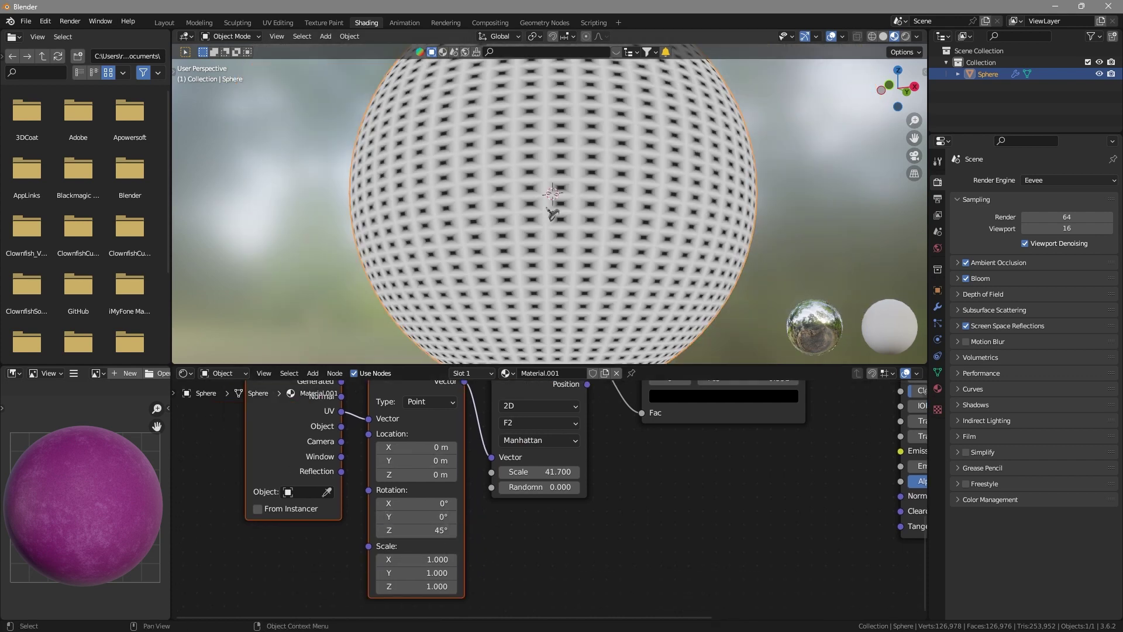
# Set the Voronoi Texture's Scale to 88.8 and bring the Color Ramp stops close together, with the white one at 0.845
pyautogui.moveTo(728, 159); pyautogui.dragTo(739, 192, button='middle')
pyautogui.moveTo(541, 472); pyautogui.dragTo(619, 472)
pyautogui.moveTo(541, 472); pyautogui.dragTo(421, 575, button='middle')
pyautogui.moveTo(421, 575); pyautogui.dragTo(619, 575)
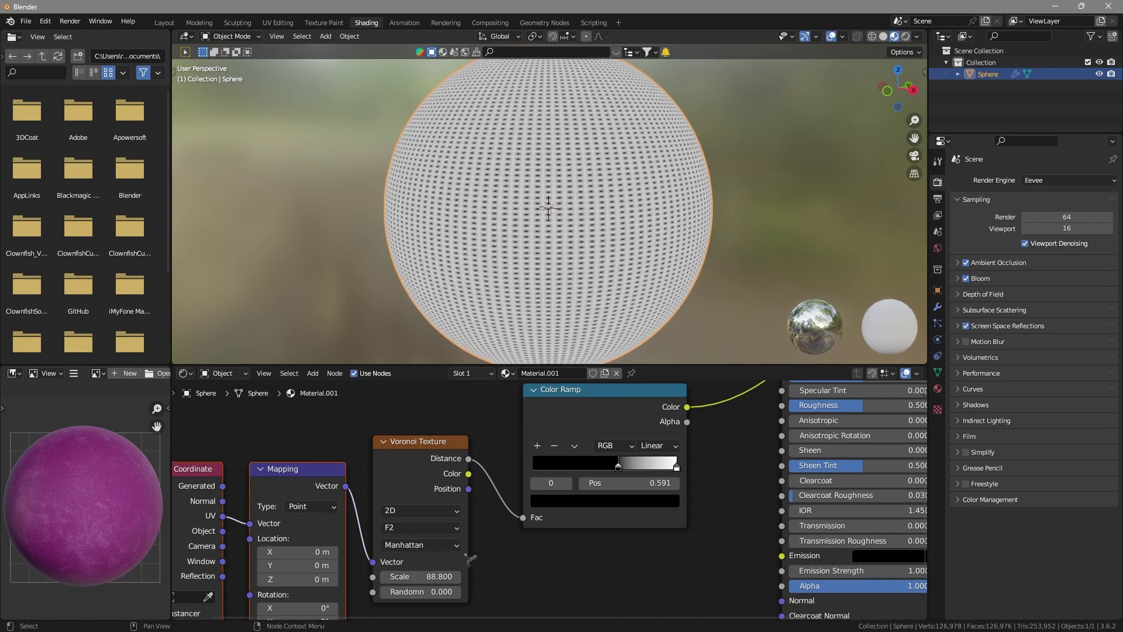
pyautogui.scroll(3, 545, 491)
pyautogui.moveTo(636, 459); pyautogui.dragTo(681, 460)
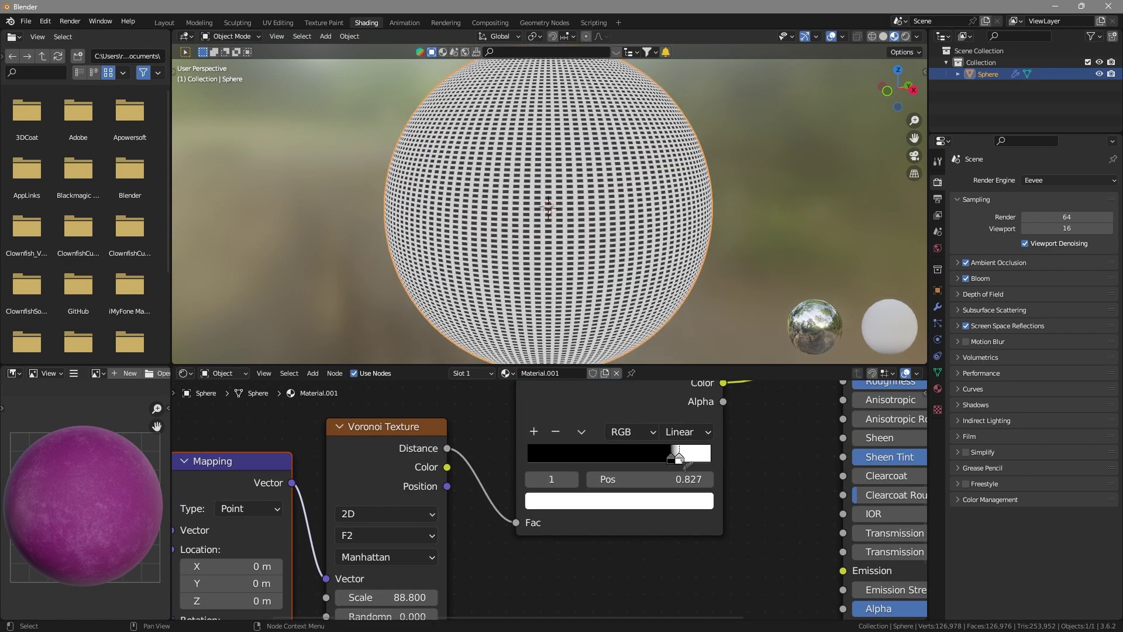
# Increase the Voronoi Texture's Scale to 296.2
pyautogui.moveTo(386, 597); pyautogui.dragTo(1111, 597)
pyautogui.click(755, 275)
pyautogui.scroll(1, 755, 275)
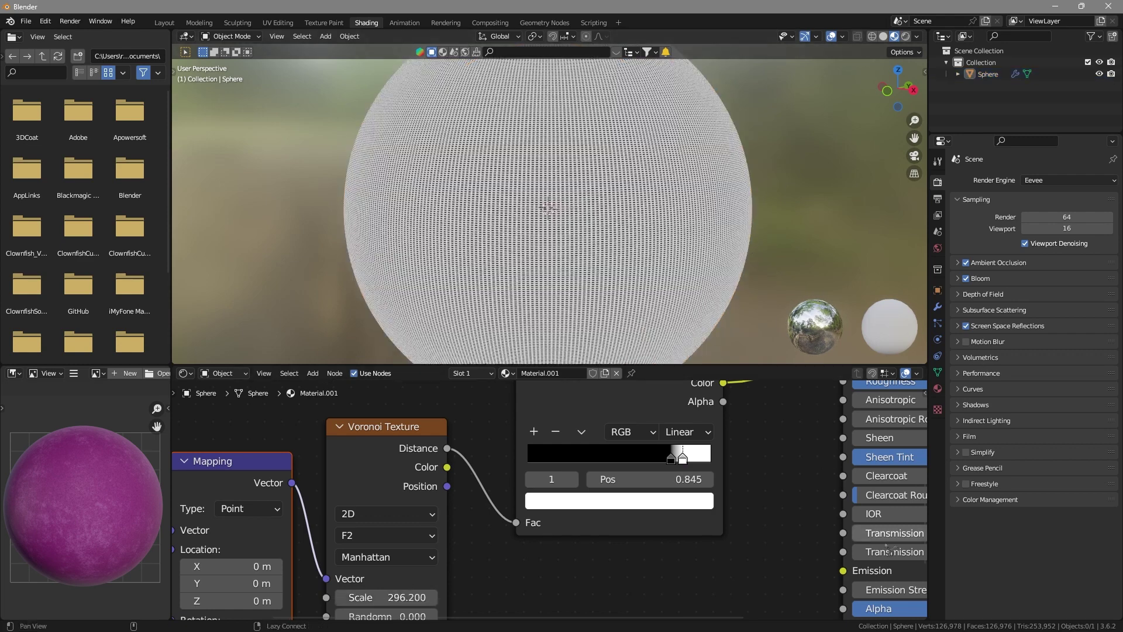
# Set the Principled BSDF's Sheen to 2
pyautogui.moveTo(913, 534); pyautogui.dragTo(629, 554, button='middle')
pyautogui.click(638, 463)
pyautogui.write('2')
pyautogui.press('Return')
# Move the Color Ramp's Color output link from Base Color to the Principled BSDF's Normal input
pyautogui.scroll(-4, 548, 494)
pyautogui.scroll(1, 556, 468)
pyautogui.moveTo(556, 468); pyautogui.dragTo(650, 531, button='middle')
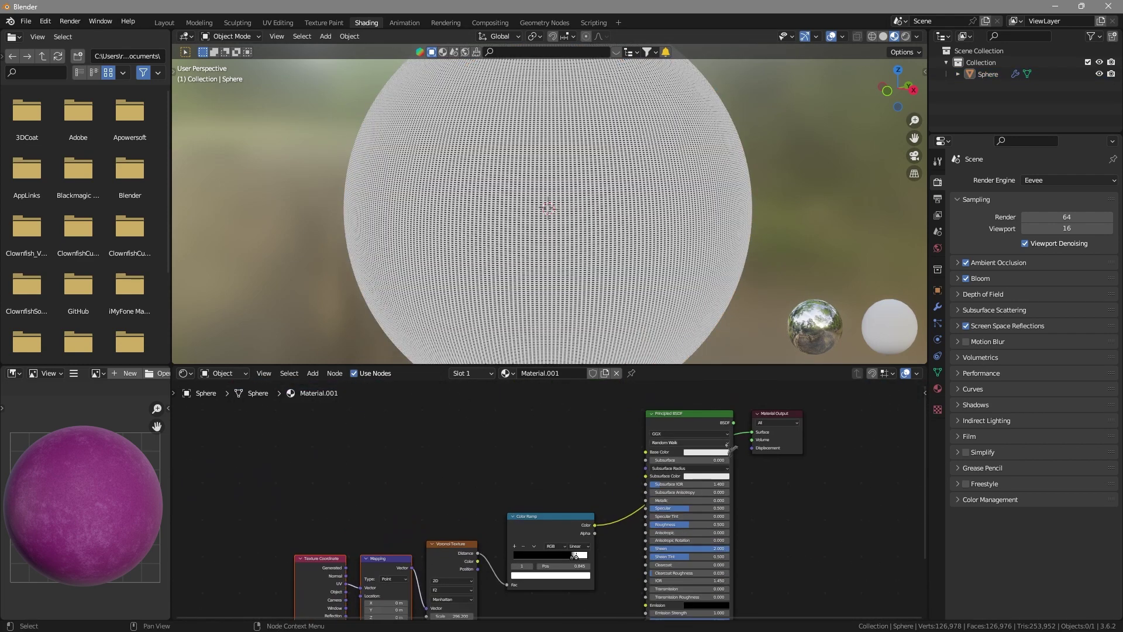
pyautogui.moveTo(734, 423)
pyautogui.mouseDown()
pyautogui.moveTo(759, 445)
pyautogui.moveTo(753, 432)
pyautogui.mouseUp()
pyautogui.moveTo(595, 525); pyautogui.dragTo(645, 540)
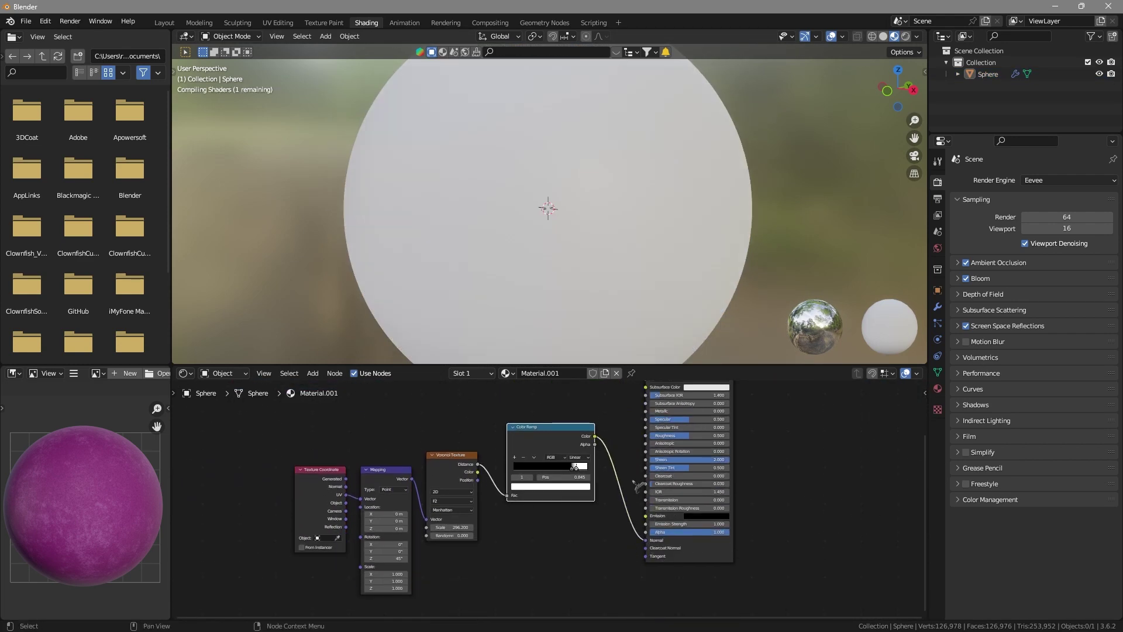
# Insert a Bump node before the Normal input, feed its Height from the Color Ramp, and set its Strength to 0.458
pyautogui.hotkey('shift', 'a')
pyautogui.click(614, 453)
pyautogui.write('bum')
pyautogui.click(650, 477)
pyautogui.click(655, 513)
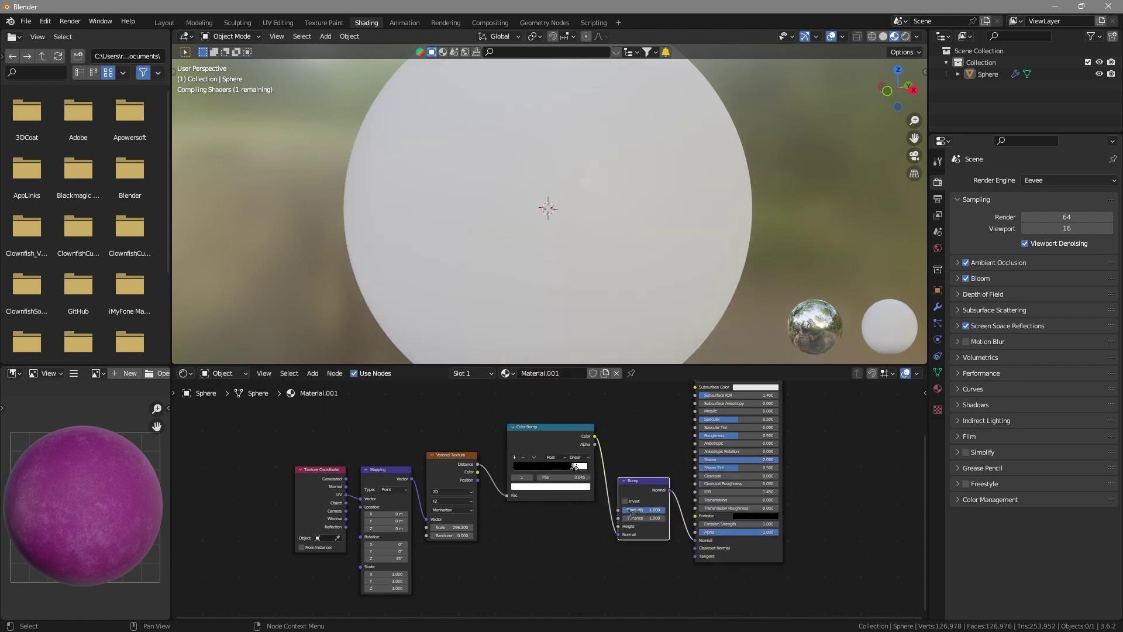
pyautogui.scroll(2, 660, 556)
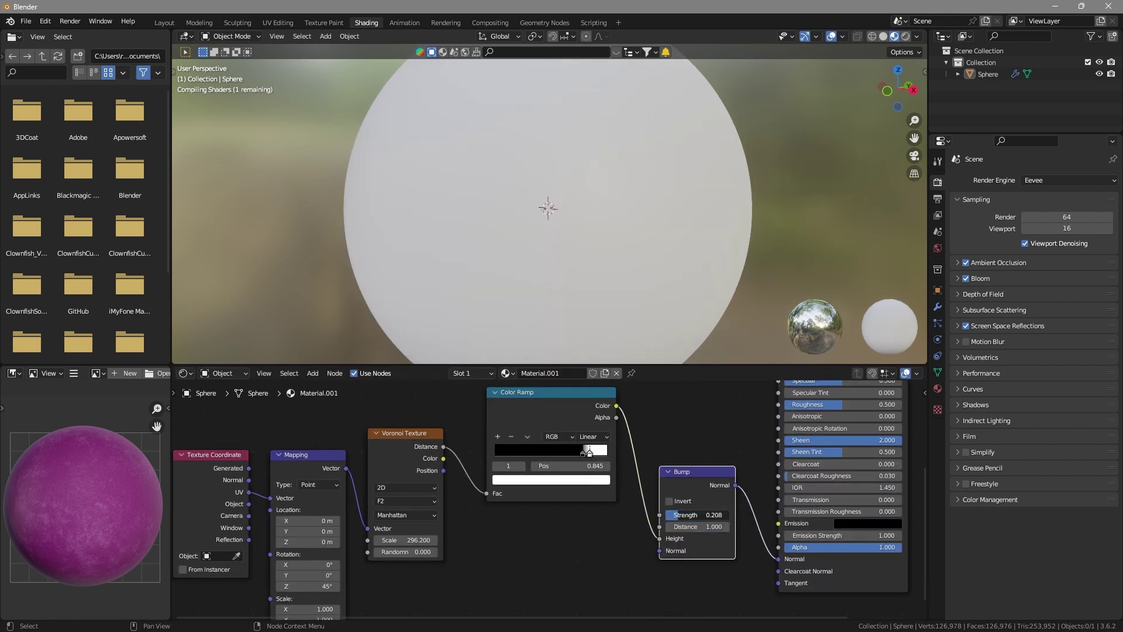
pyautogui.moveTo(679, 515); pyautogui.dragTo(705, 515)
# Darken the Principled BSDF's Base Color to a light grey
pyautogui.moveTo(697, 451); pyautogui.dragTo(573, 618, button='middle')
pyautogui.click(755, 465)
pyautogui.moveTo(749, 362)
pyautogui.mouseDown()
pyautogui.moveTo(760, 365)
pyautogui.moveTo(748, 363)
pyautogui.moveTo(768, 351)
pyautogui.moveTo(757, 347)
pyautogui.mouseUp()
pyautogui.moveTo(804, 315); pyautogui.dragTo(804, 339)
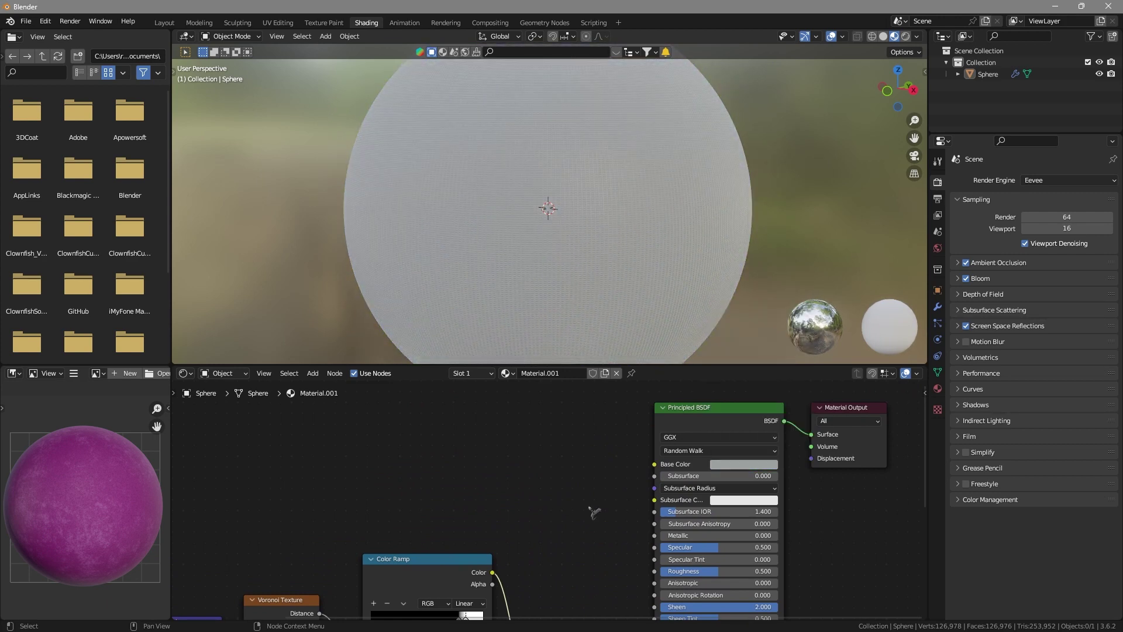
pyautogui.scroll(-5, 609, 275)
pyautogui.scroll(8, 607, 274)
pyautogui.scroll(-2, 611, 276)
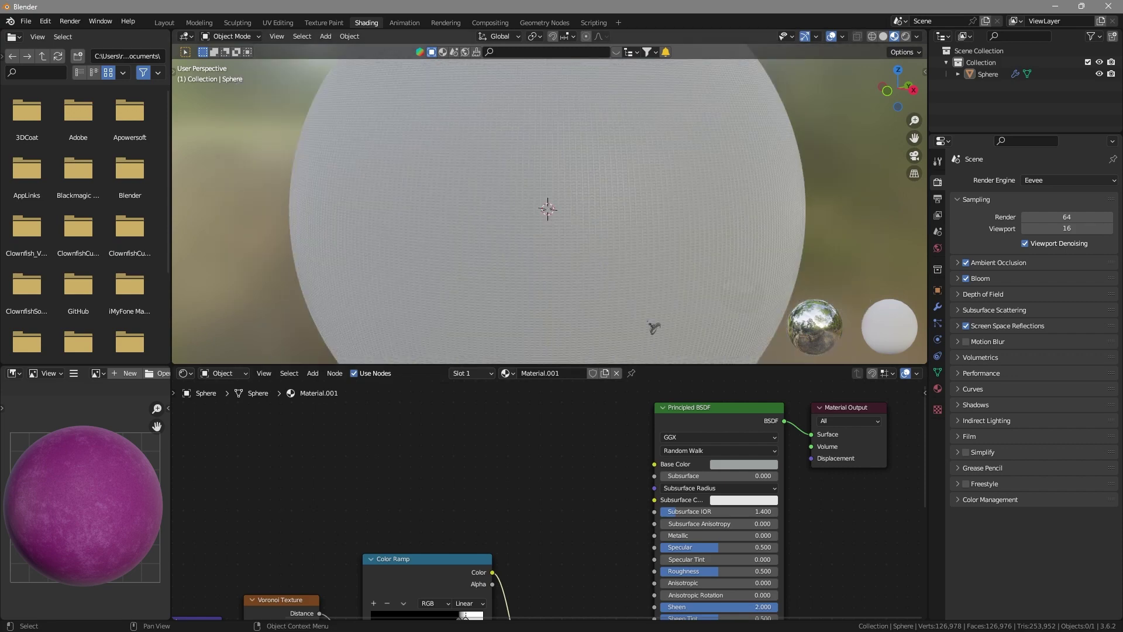
# Change the Principled BSDF's Base Color to a dark reddish brown
pyautogui.click(752, 468)
pyautogui.moveTo(761, 367)
pyautogui.mouseDown()
pyautogui.moveTo(775, 371)
pyautogui.moveTo(775, 326)
pyautogui.moveTo(740, 381)
pyautogui.mouseUp()
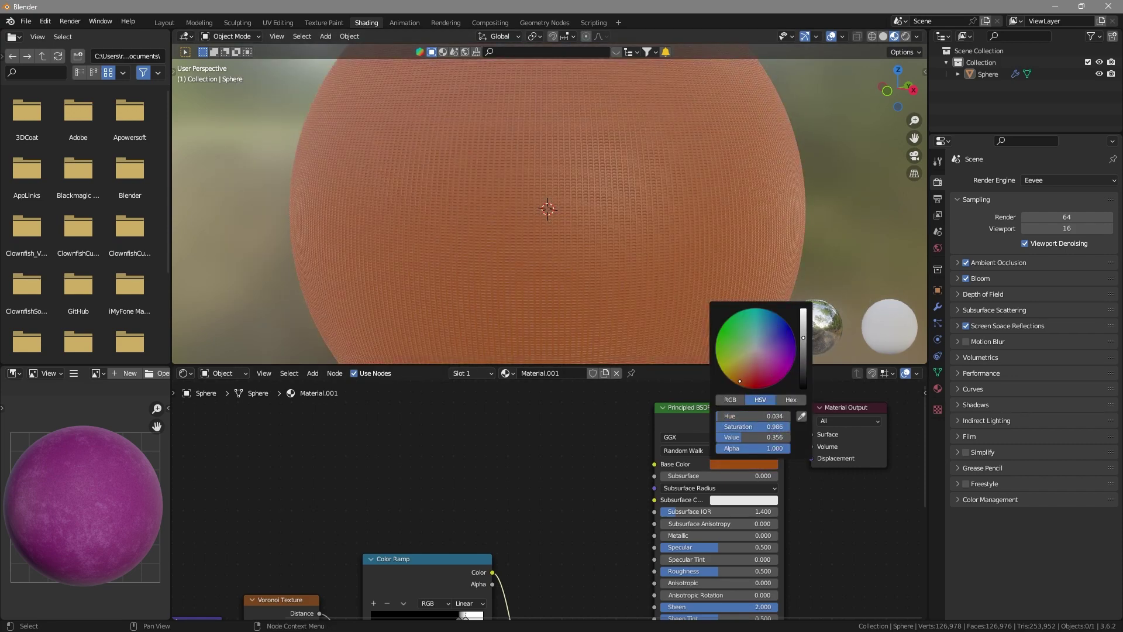
pyautogui.moveTo(803, 338); pyautogui.dragTo(804, 352)
pyautogui.scroll(-4, 567, 230)
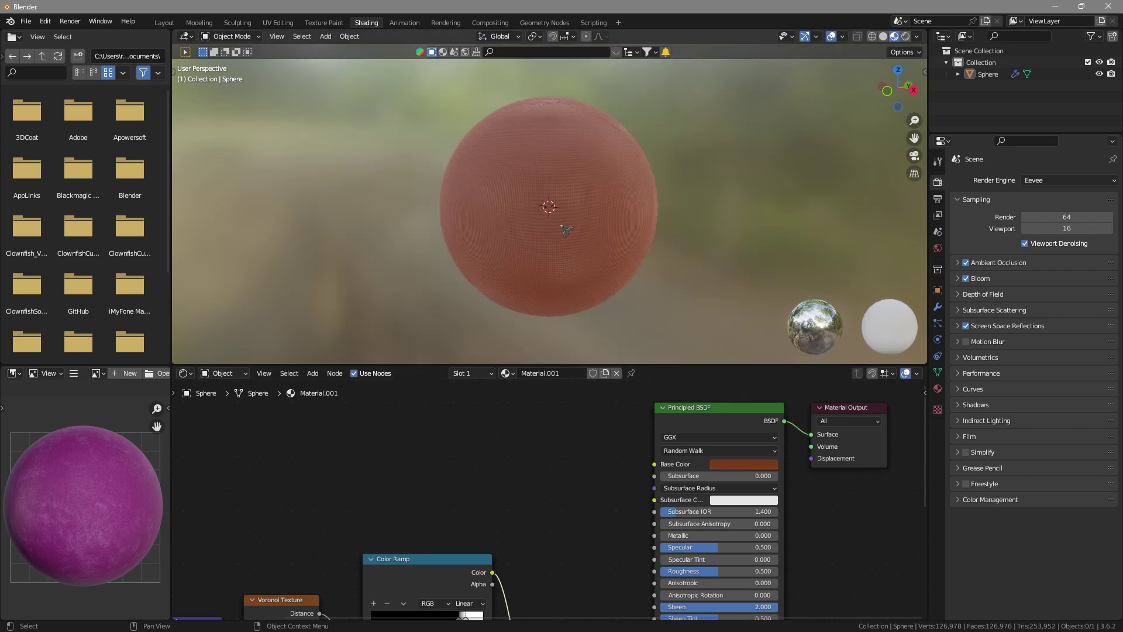
pyautogui.scroll(1, 567, 233)
pyautogui.moveTo(590, 260); pyautogui.dragTo(591, 256, button='middle')
pyautogui.scroll(3, 585, 270)
pyautogui.scroll(-1, 580, 278)
pyautogui.scroll(-3, 534, 484)
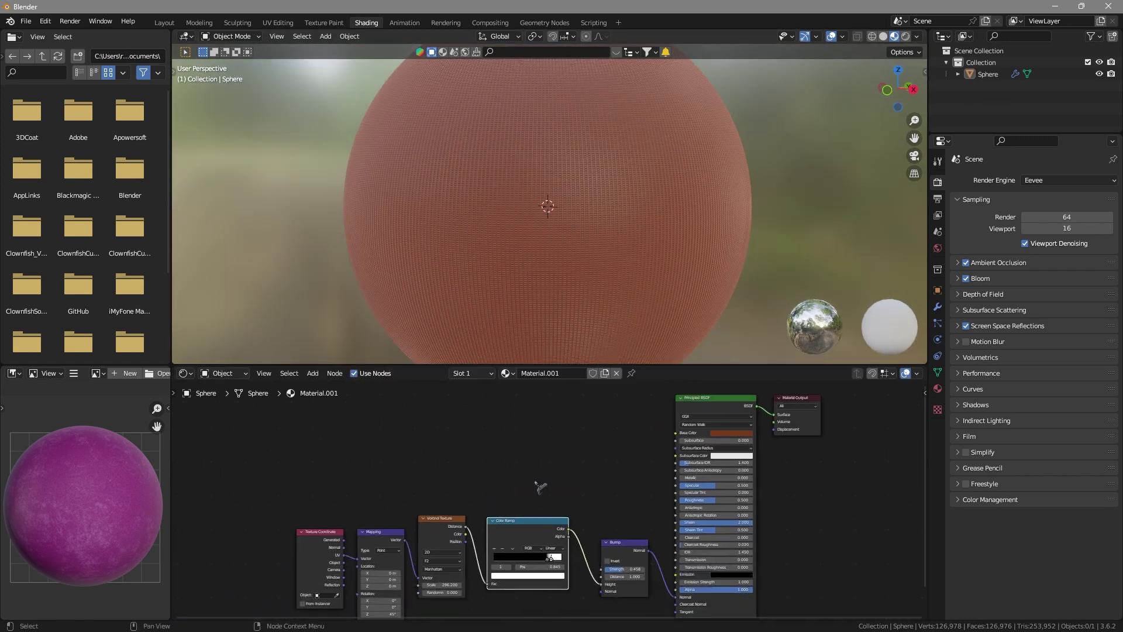
# Add a Wave Texture node above the Voronoi Texture in the material's node tree
pyautogui.scroll(-1, 534, 484)
pyautogui.hotkey('shift', 'a')
pyautogui.click(453, 427)
pyautogui.write('wa')
pyautogui.click(497, 453)
pyautogui.click(472, 423)
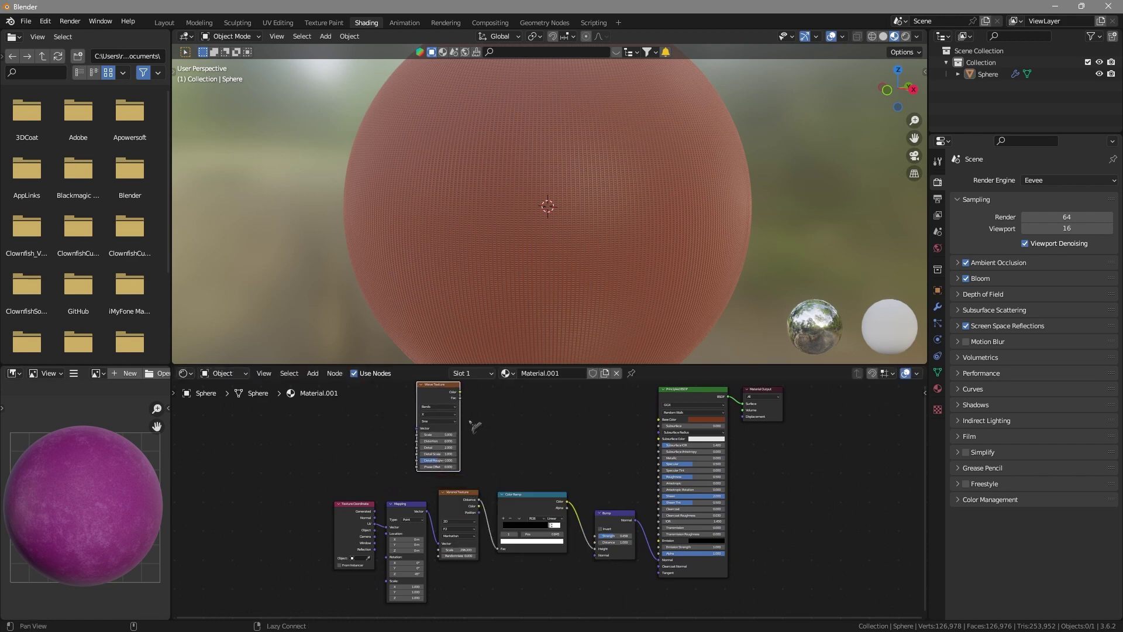
# Connect the Wave Texture's Color output to the Principled BSDF's Base Color
pyautogui.scroll(4, 470, 411)
pyautogui.moveTo(470, 410); pyautogui.dragTo(452, 457, button='middle')
pyautogui.moveTo(438, 434); pyautogui.dragTo(707, 471)
pyautogui.scroll(2, 582, 515)
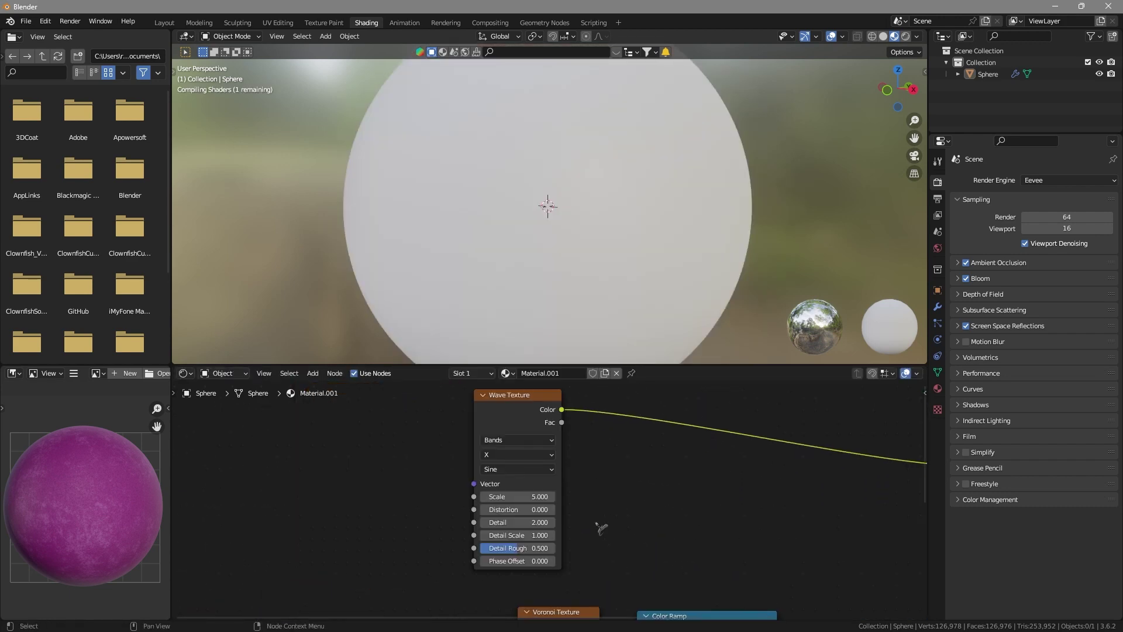
# Set the Wave Texture's Scale to 50.3 and its bands direction to Z
pyautogui.click(524, 457)
pyautogui.click(511, 481)
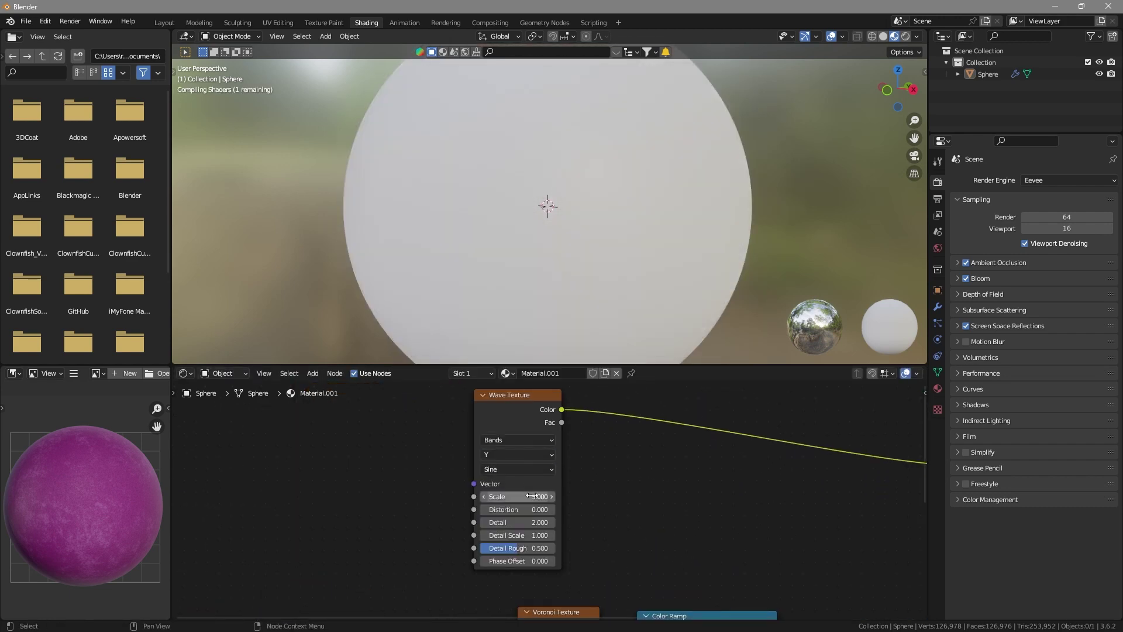
pyautogui.moveTo(521, 498); pyautogui.dragTo(584, 499)
pyautogui.click(510, 456)
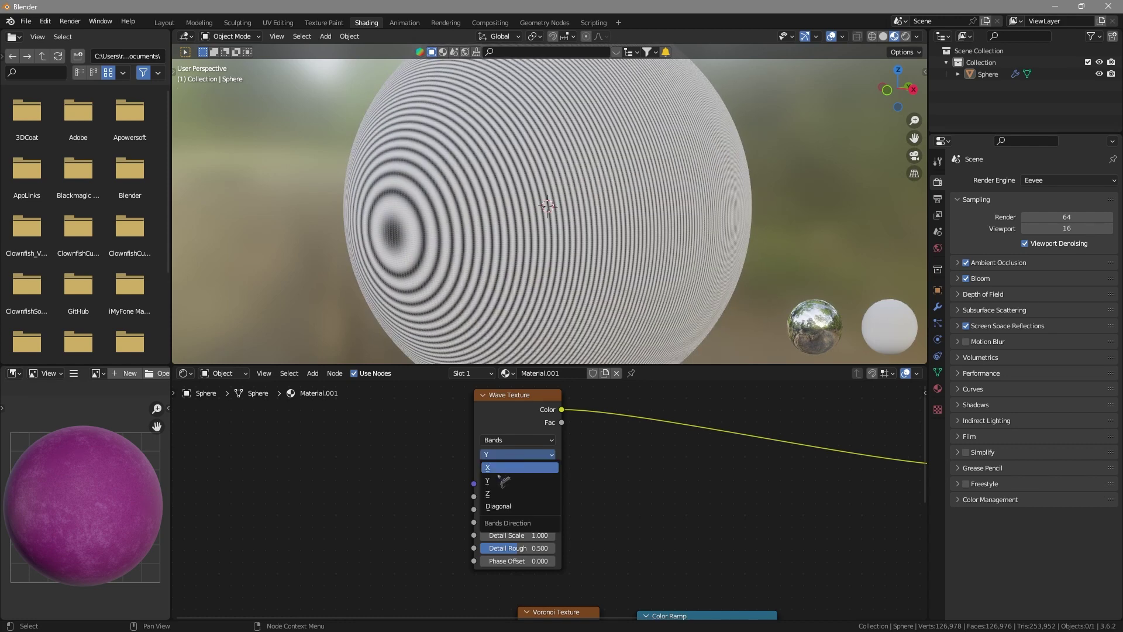
pyautogui.click(506, 493)
pyautogui.scroll(-3, 537, 445)
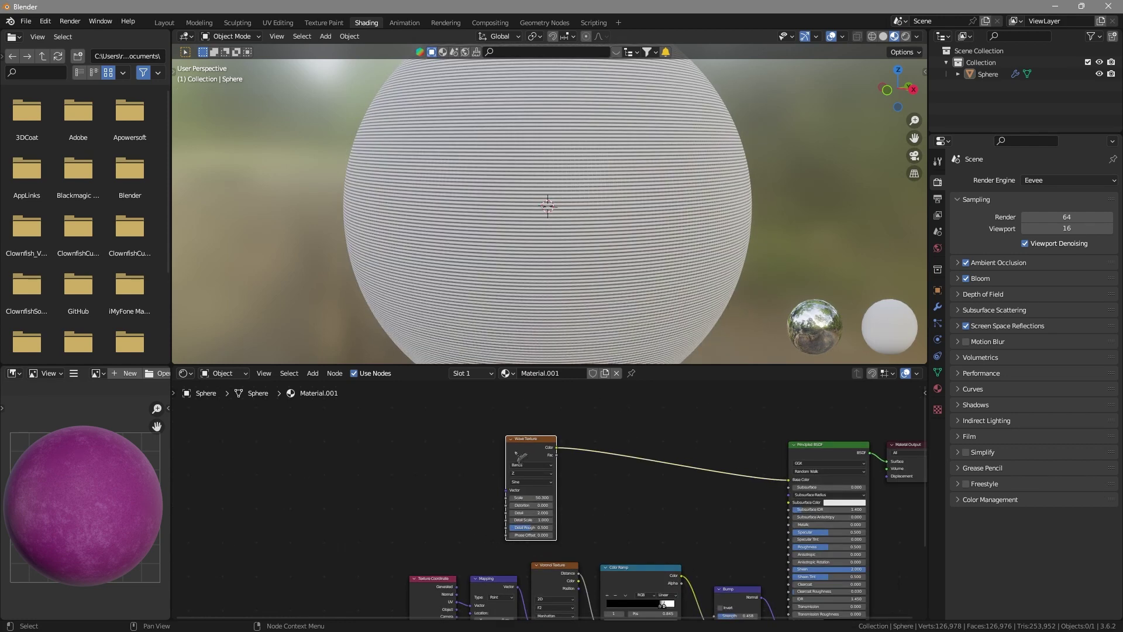
# Add UV-based Texture Coordinate and Mapping nodes to the Wave Texture and move them farther from it
pyautogui.hotkey('ctrl', 't')
pyautogui.scroll(2, 391, 442)
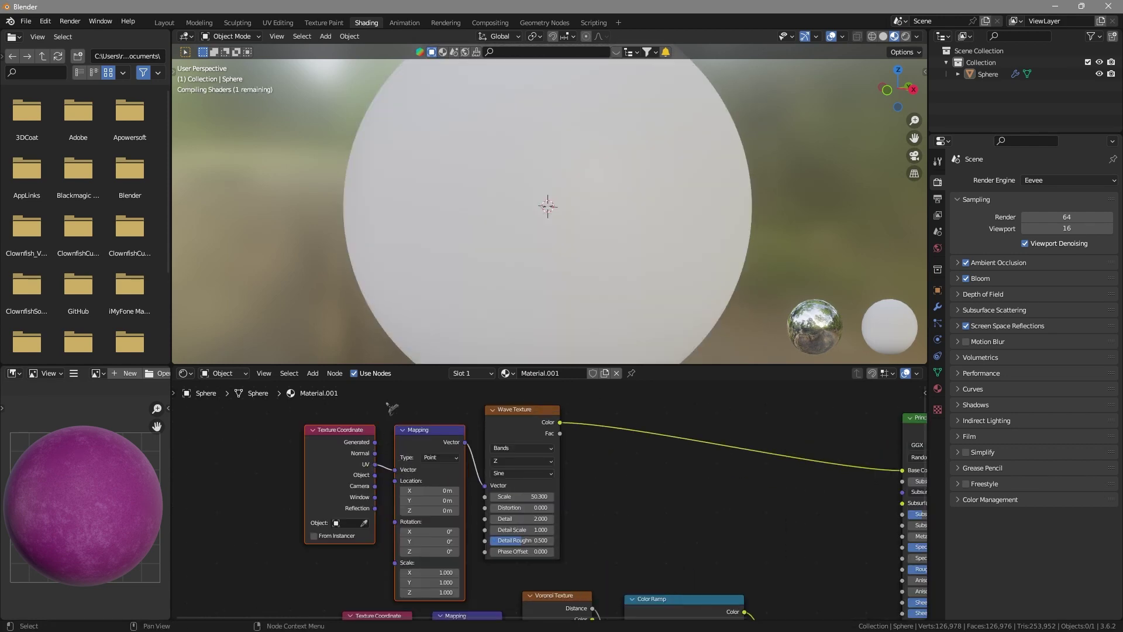
pyautogui.moveTo(419, 438); pyautogui.dragTo(368, 413)
pyautogui.click(442, 485)
pyautogui.scroll(3, 557, 290)
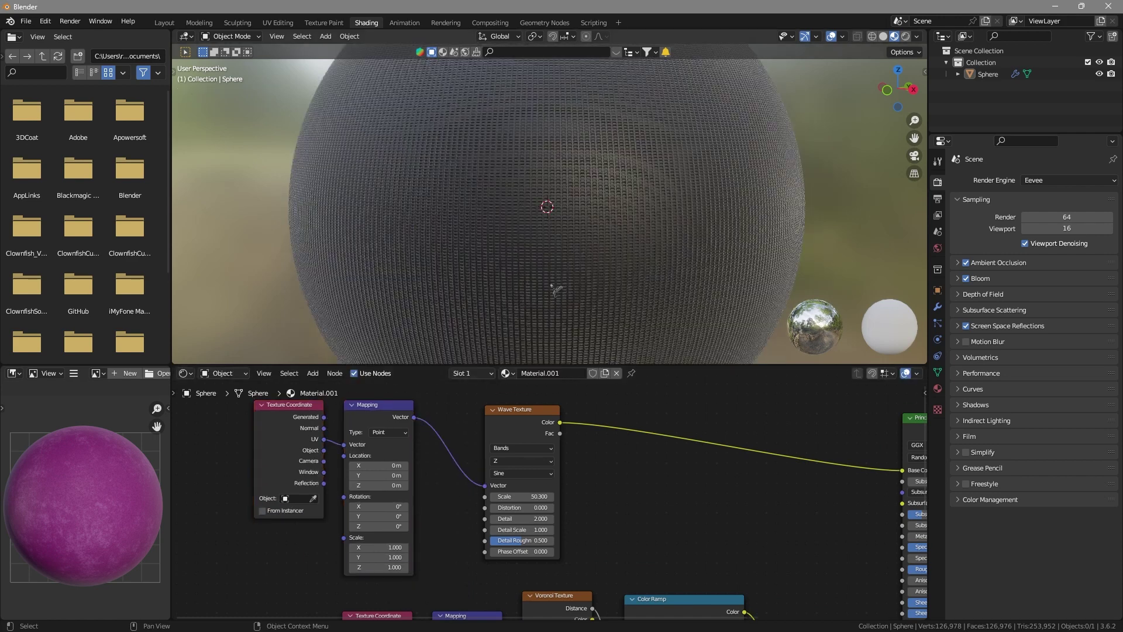
# Change the Wave Texture's bands direction to Y and its Scale to 22
pyautogui.scroll(-2, 556, 293)
pyautogui.moveTo(532, 497); pyautogui.dragTo(450, 496)
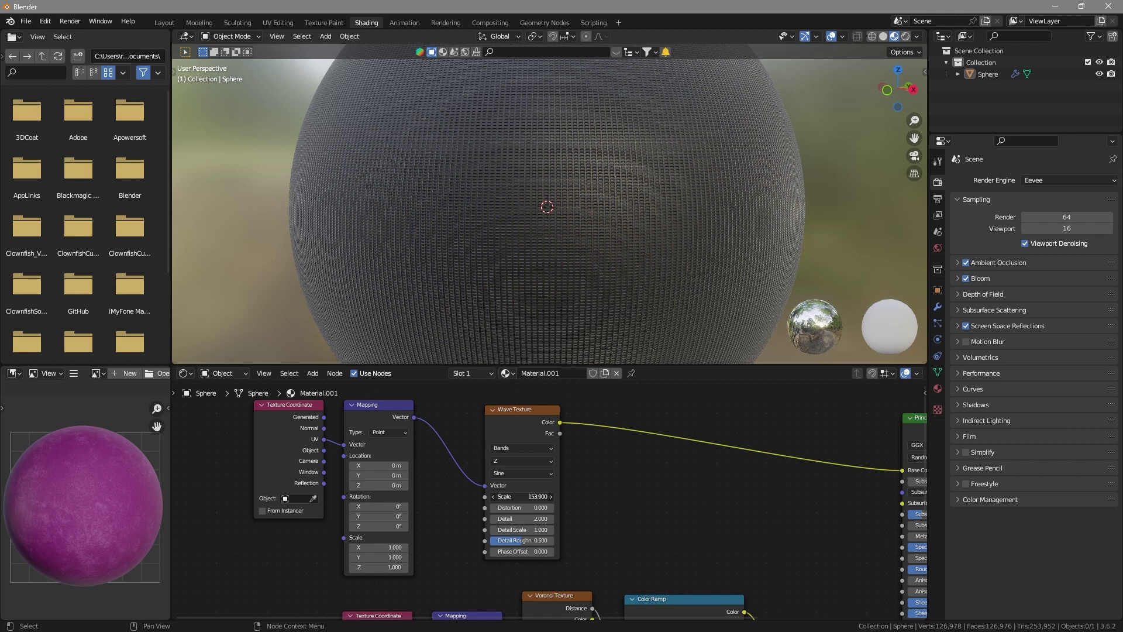
pyautogui.click(528, 462)
pyautogui.moveTo(522, 497); pyautogui.dragTo(468, 497)
pyautogui.click(506, 483)
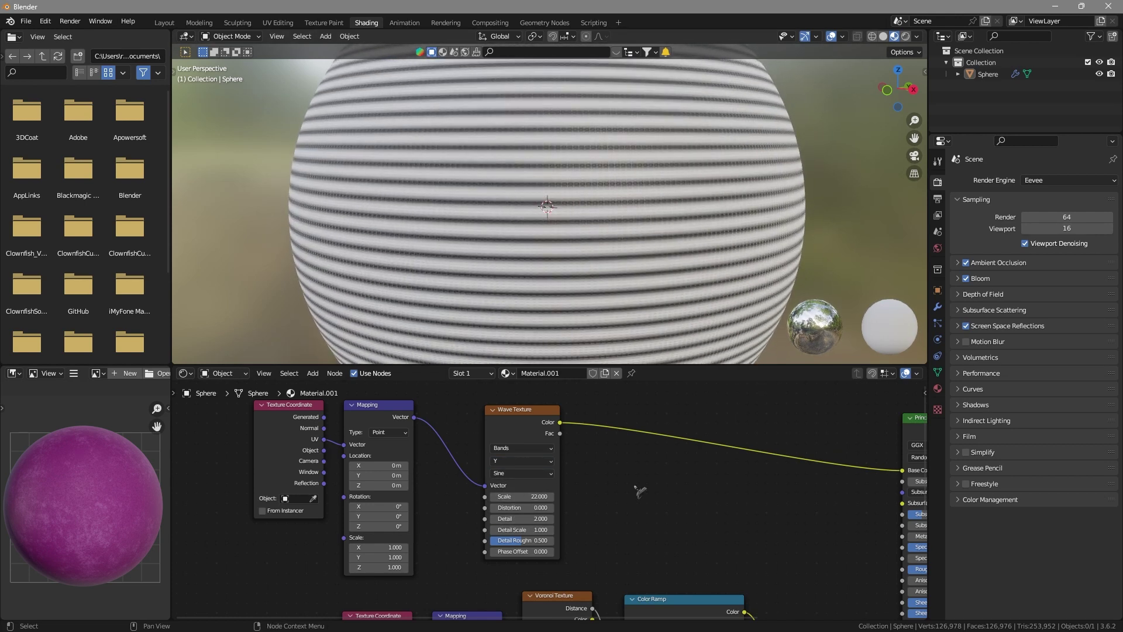
# Insert a second Color Ramp between the Wave Texture and the Principled BSDF's Base Color
pyautogui.scroll(-6, 640, 491)
pyautogui.keyDown('alt'); pyautogui.moveTo(640, 491); pyautogui.dragTo(573, 533); pyautogui.keyUp('alt')
pyautogui.hotkey('shift', 'a')
pyautogui.click(570, 459)
pyautogui.write('c')
pyautogui.doubleClick(614, 505)
pyautogui.scroll(6, 638, 512)
pyautogui.keyDown('alt'); pyautogui.moveTo(637, 512); pyautogui.dragTo(725, 562); pyautogui.keyUp('alt')
pyautogui.scroll(6, 726, 563)
# Recolor the new Color Ramp's black stop to dark crimson and move it to position 0.914
pyautogui.click(614, 546)
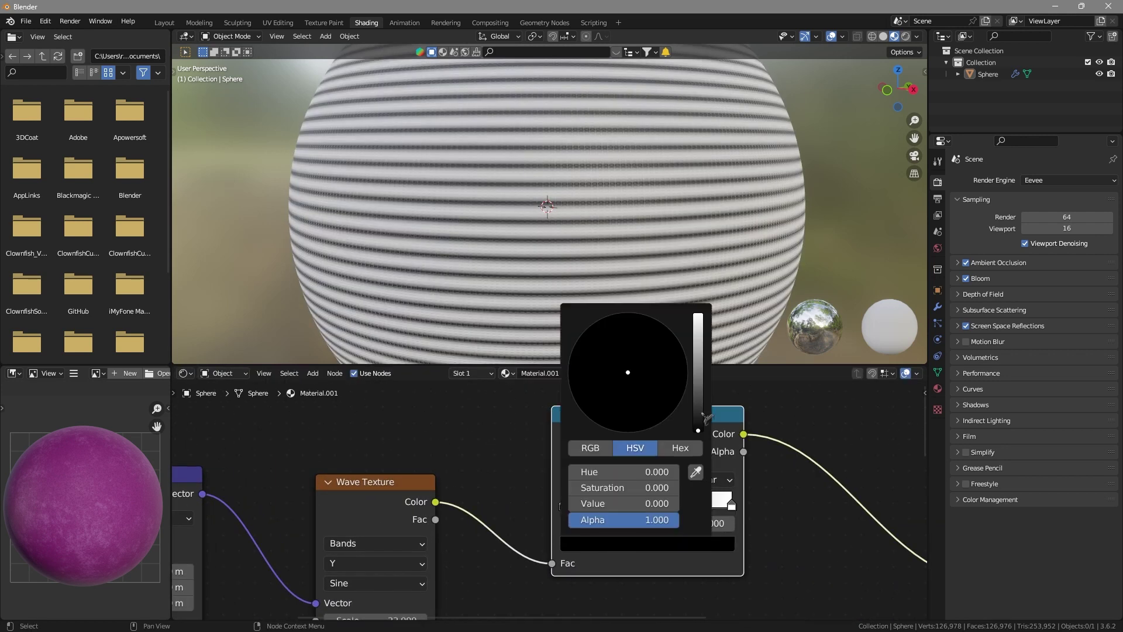
pyautogui.moveTo(698, 419); pyautogui.dragTo(698, 386)
pyautogui.moveTo(629, 412)
pyautogui.mouseDown()
pyautogui.moveTo(620, 406)
pyautogui.moveTo(630, 410)
pyautogui.mouseUp()
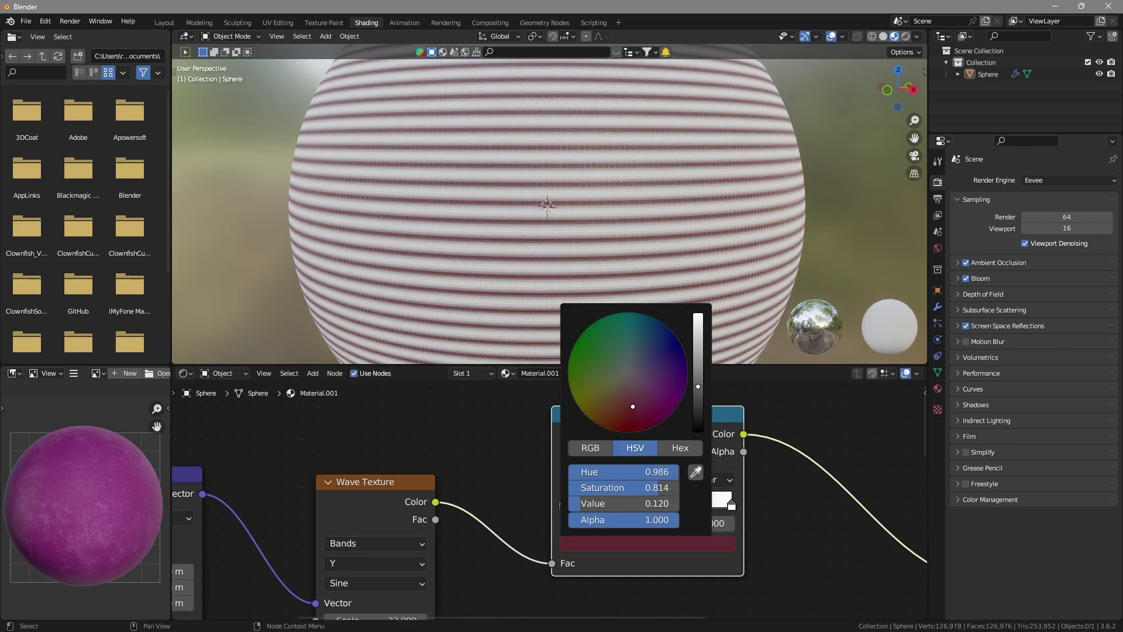
pyautogui.moveTo(735, 507)
pyautogui.mouseDown()
pyautogui.moveTo(700, 506)
pyautogui.moveTo(722, 509)
pyautogui.mouseUp()
pyautogui.moveTo(566, 507); pyautogui.dragTo(725, 504)
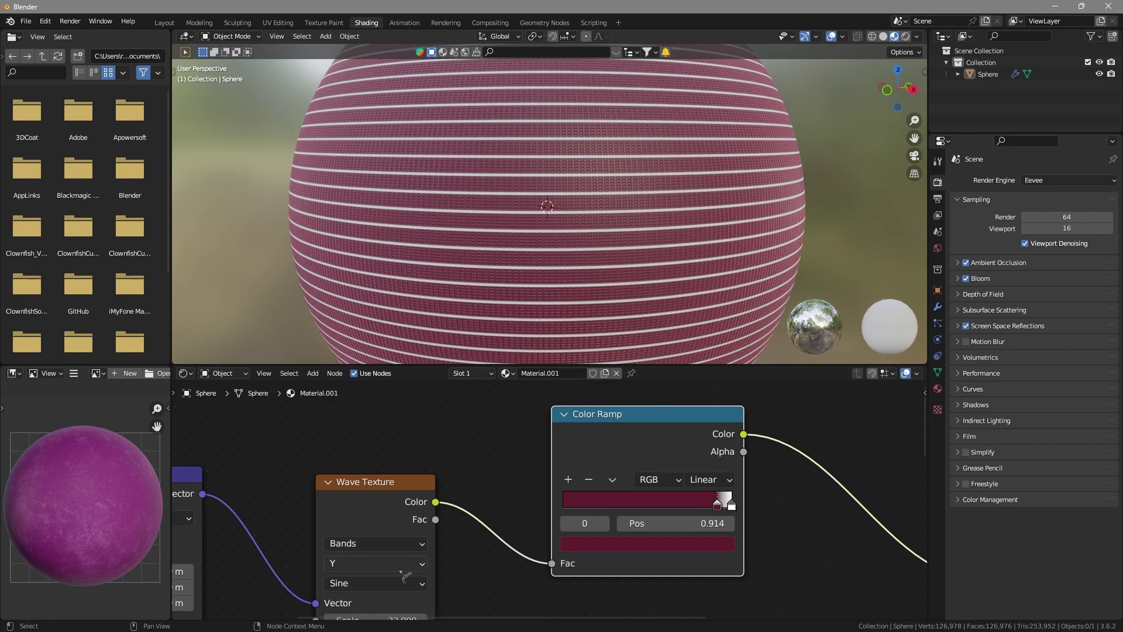
# Set the Wave Texture's Scale to 367.6, Distortion to 5.6, Detail to 15, Detail Scale to 1.7 and Detail Roughness to 1
pyautogui.moveTo(404, 577); pyautogui.dragTo(653, 477, button='middle')
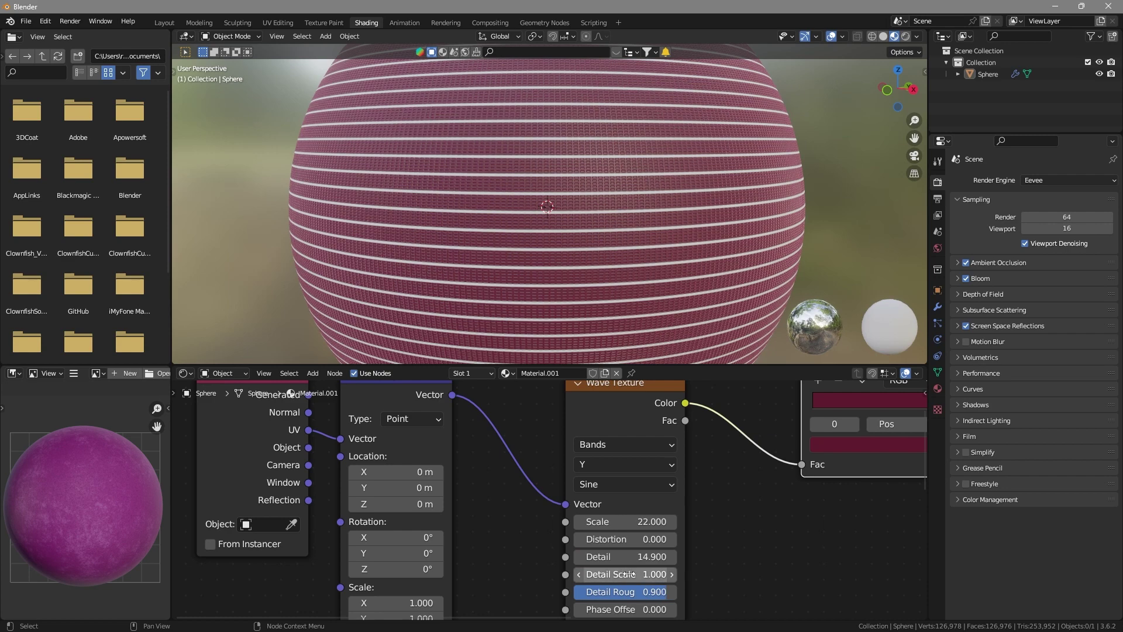
pyautogui.scroll(5, 628, 281)
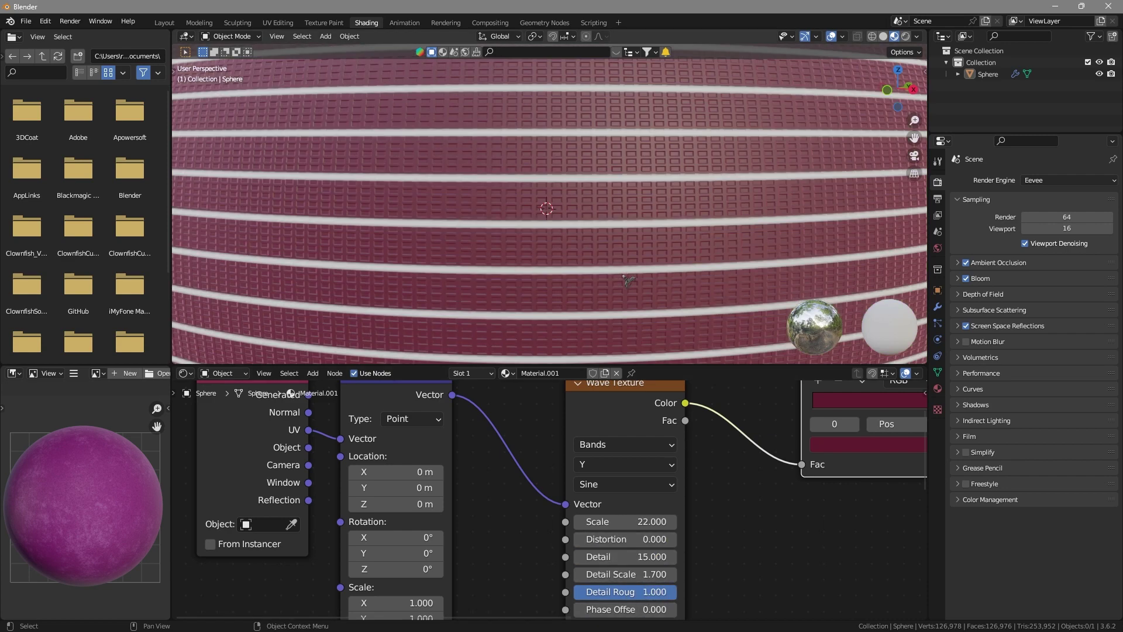
pyautogui.moveTo(626, 539); pyautogui.dragTo(639, 521)
pyautogui.scroll(-5, 628, 293)
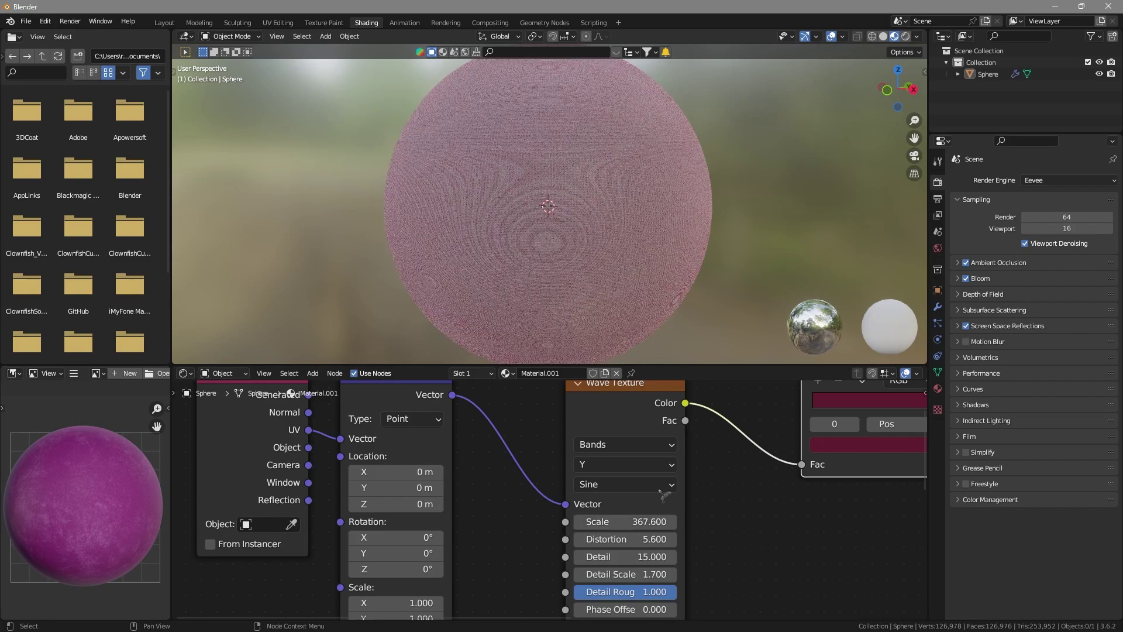
# Move the crimson stop of the Wave Texture's Color Ramp to position 0.955
pyautogui.scroll(6, 698, 248)
pyautogui.moveTo(806, 516); pyautogui.dragTo(574, 565, button='middle')
pyautogui.moveTo(739, 458); pyautogui.dragTo(743, 459)
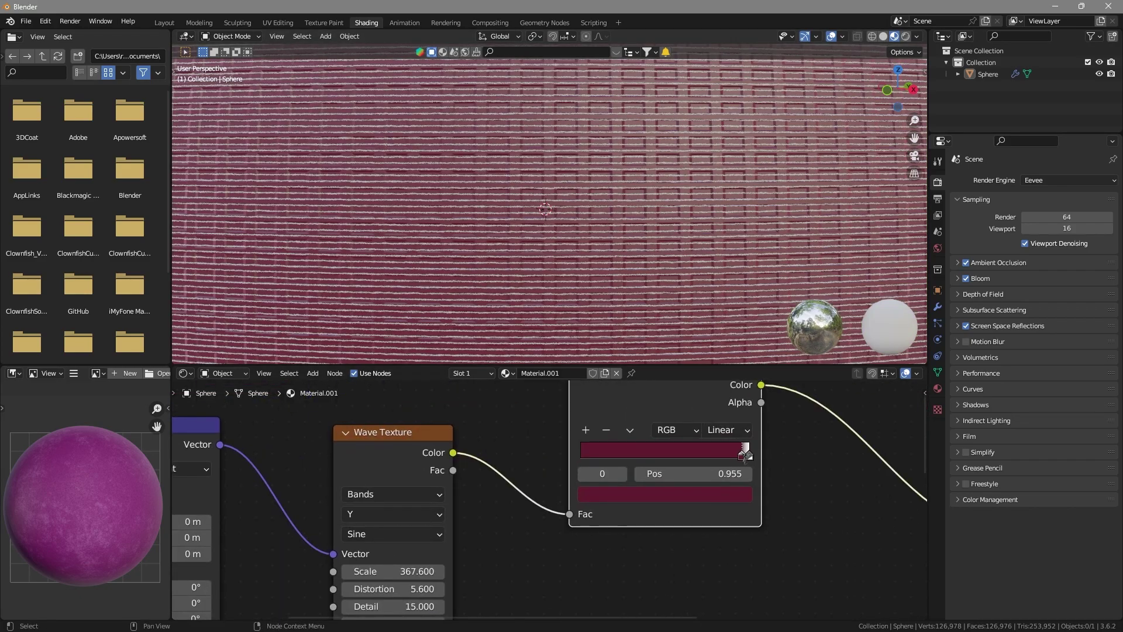
pyautogui.scroll(-6, 742, 268)
pyautogui.scroll(6, 728, 274)
# Darken the same Color Ramp's white stop to grey with a Value of 0.556
pyautogui.click(750, 457)
pyautogui.click(746, 494)
pyautogui.click(716, 292)
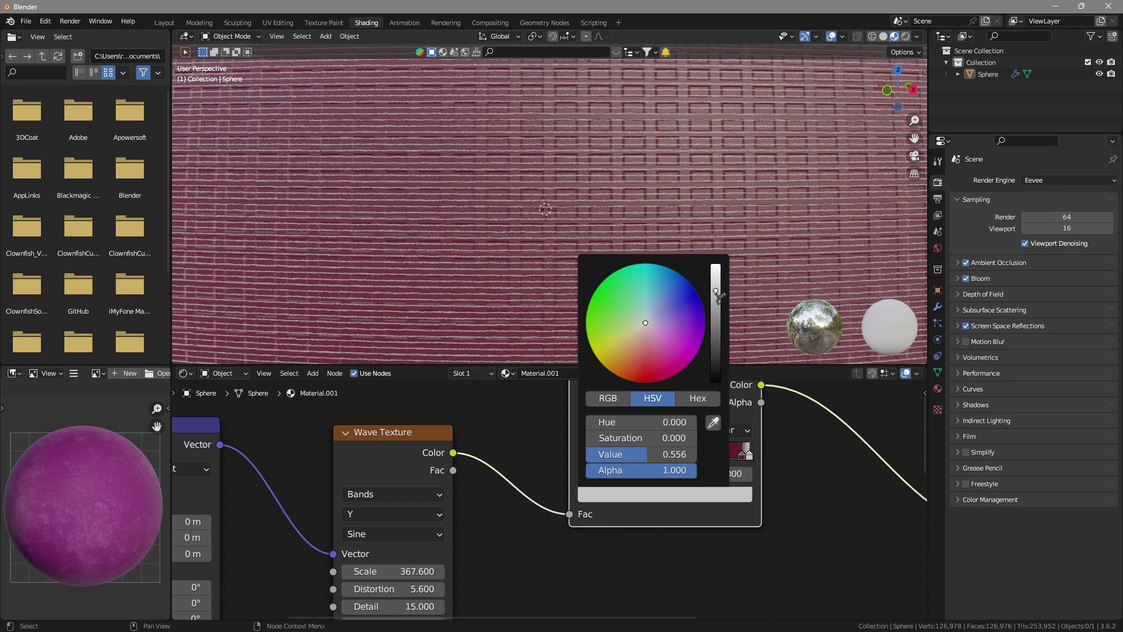
# Recolor the grey stop of the Wave Texture's Color Ramp to a bright pink with a Value of 1
pyautogui.scroll(-6, 726, 284)
pyautogui.click(741, 496)
pyautogui.moveTo(718, 343); pyautogui.dragTo(723, 265)
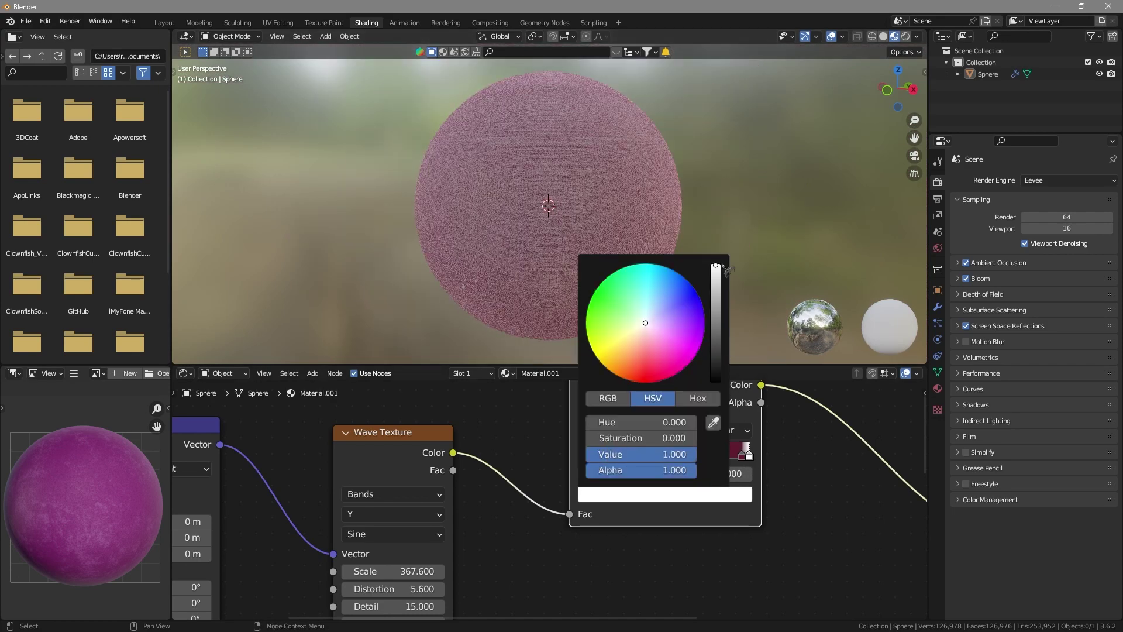
pyautogui.moveTo(652, 345); pyautogui.dragTo(653, 341)
pyautogui.scroll(6, 677, 248)
pyautogui.click(694, 495)
pyautogui.scroll(-8, 730, 282)
pyautogui.scroll(6, 731, 282)
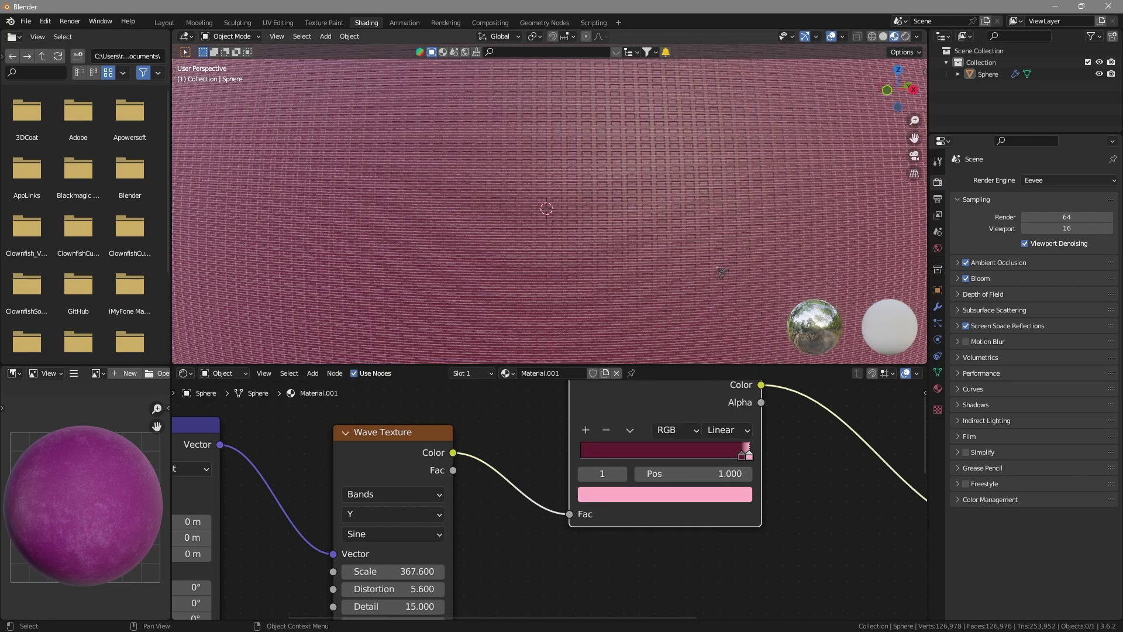
pyautogui.scroll(-5, 731, 282)
# Switch the render engine to Cycles and assign an Environment Texture to the world background's color
pyautogui.click(1050, 182)
pyautogui.click(1041, 221)
pyautogui.click(938, 248)
pyautogui.click(1023, 254)
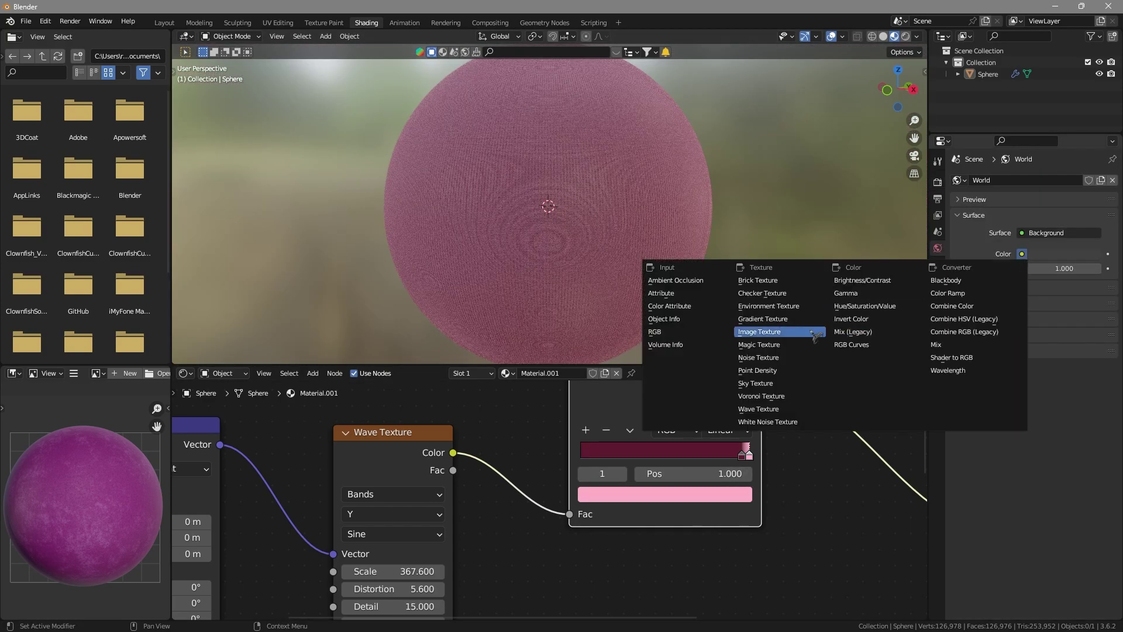
pyautogui.click(811, 307)
# Load urban_street_01_4k.exr from the Hdri folder as the world's environment image
pyautogui.click(1077, 270)
pyautogui.scroll(-1, 312, 471)
pyautogui.click(286, 486)
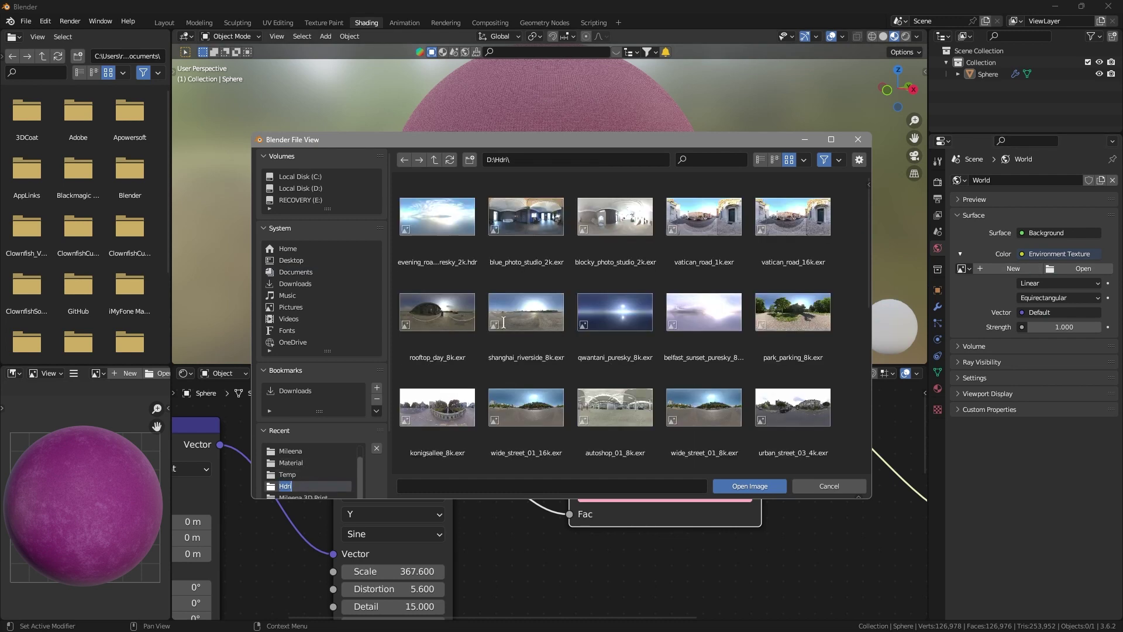
pyautogui.scroll(-6, 806, 346)
pyautogui.doubleClick(437, 363)
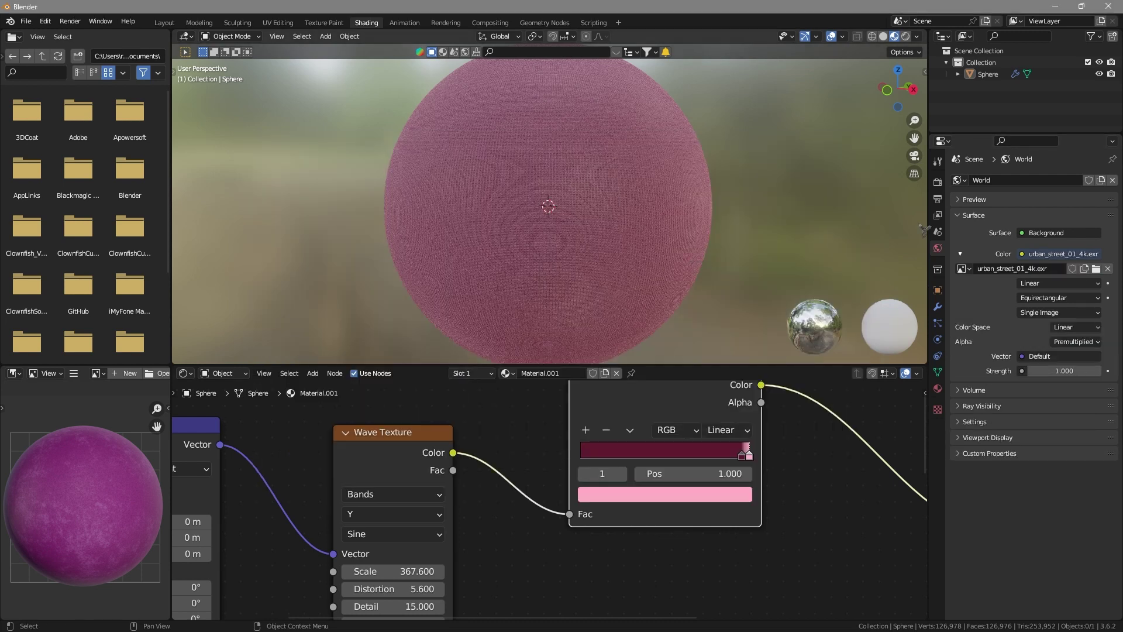
# Display the viewport in rendered shading and set the Cycles device to GPU Compute
pyautogui.click(905, 36)
pyautogui.click(938, 182)
pyautogui.click(1063, 210)
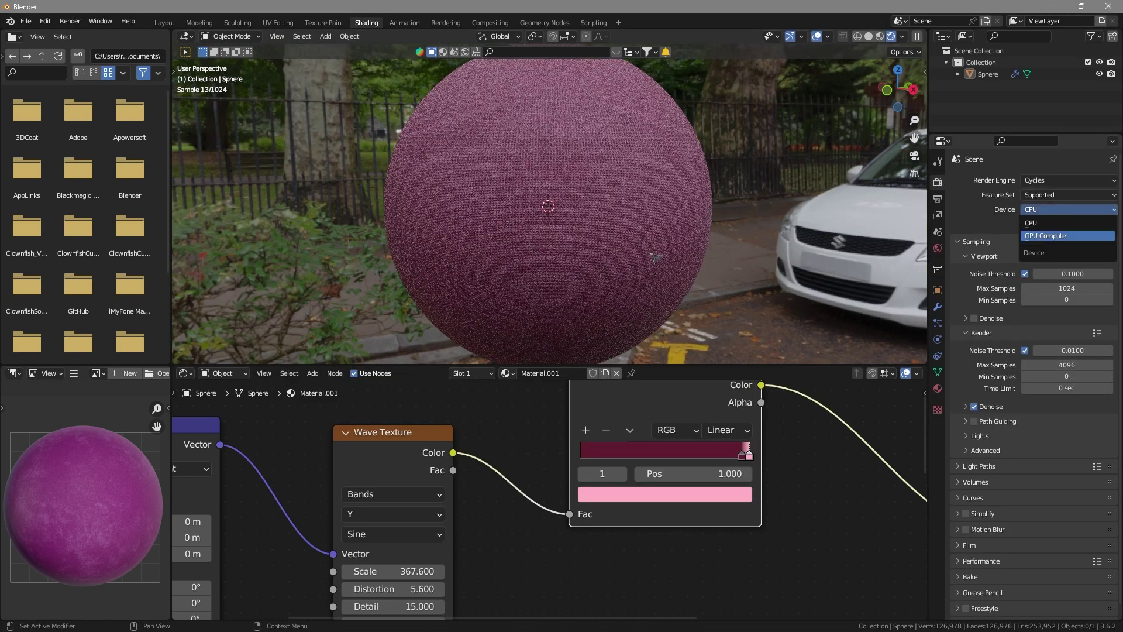
pyautogui.click(1047, 237)
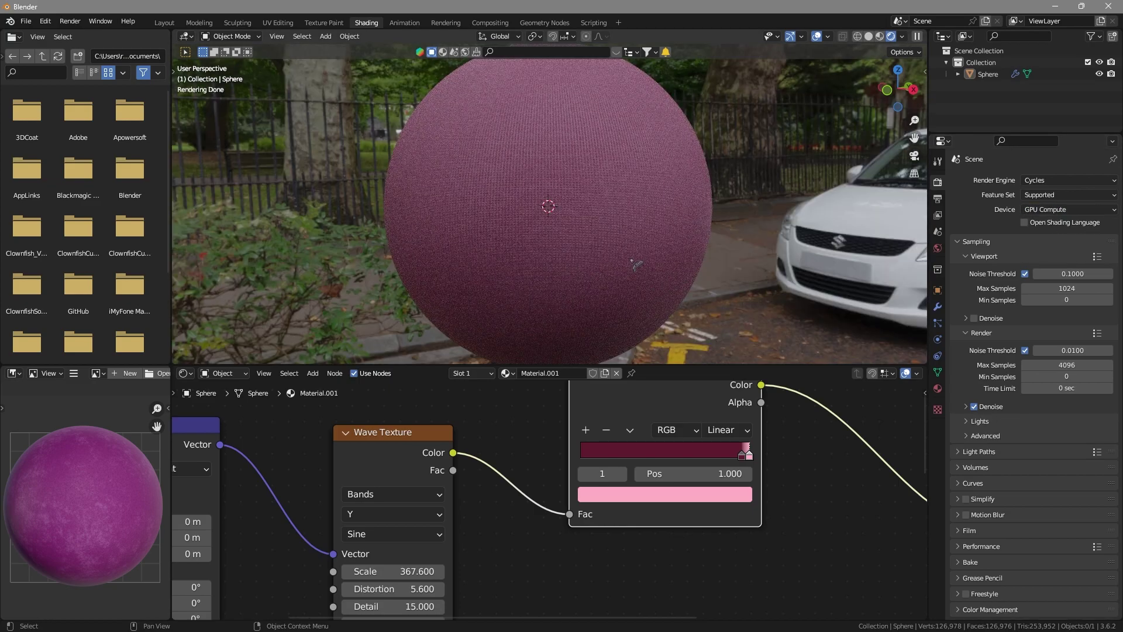
# Reduce the Saturation of the pink stop in the Wave Texture's Color Ramp to 0.392
pyautogui.scroll(5, 632, 261)
pyautogui.scroll(-4, 632, 262)
pyautogui.click(715, 492)
pyautogui.moveTo(668, 440); pyautogui.dragTo(643, 440)
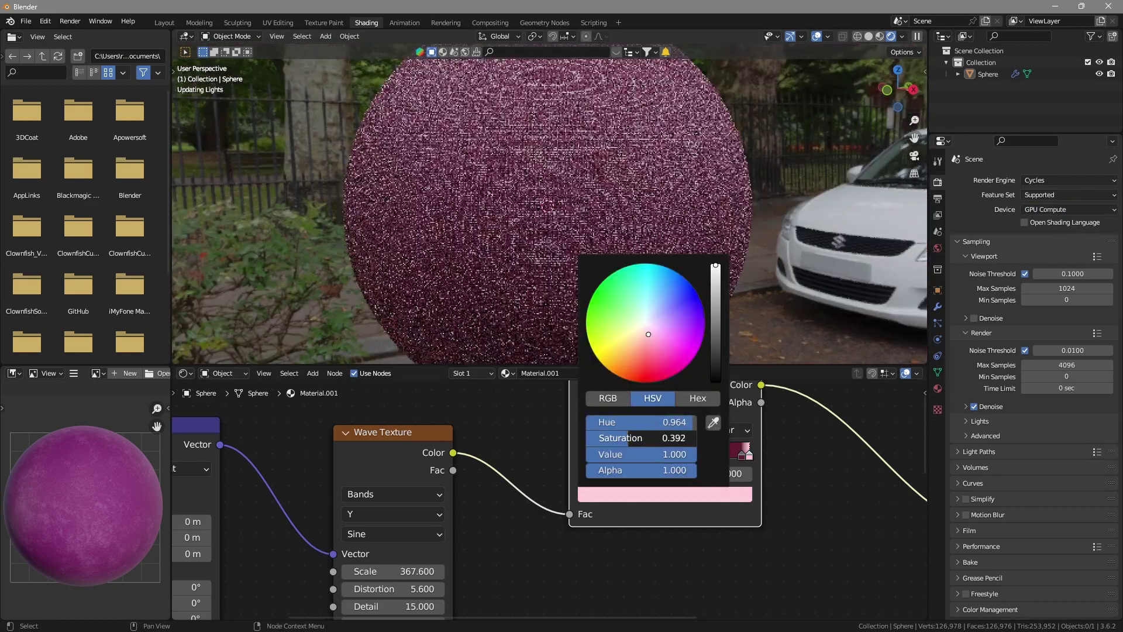
# Set the Wave Texture's Scale to 334.6
pyautogui.scroll(-14, 619, 544)
pyautogui.scroll(5, 596, 543)
pyautogui.moveTo(493, 528); pyautogui.dragTo(475, 528)
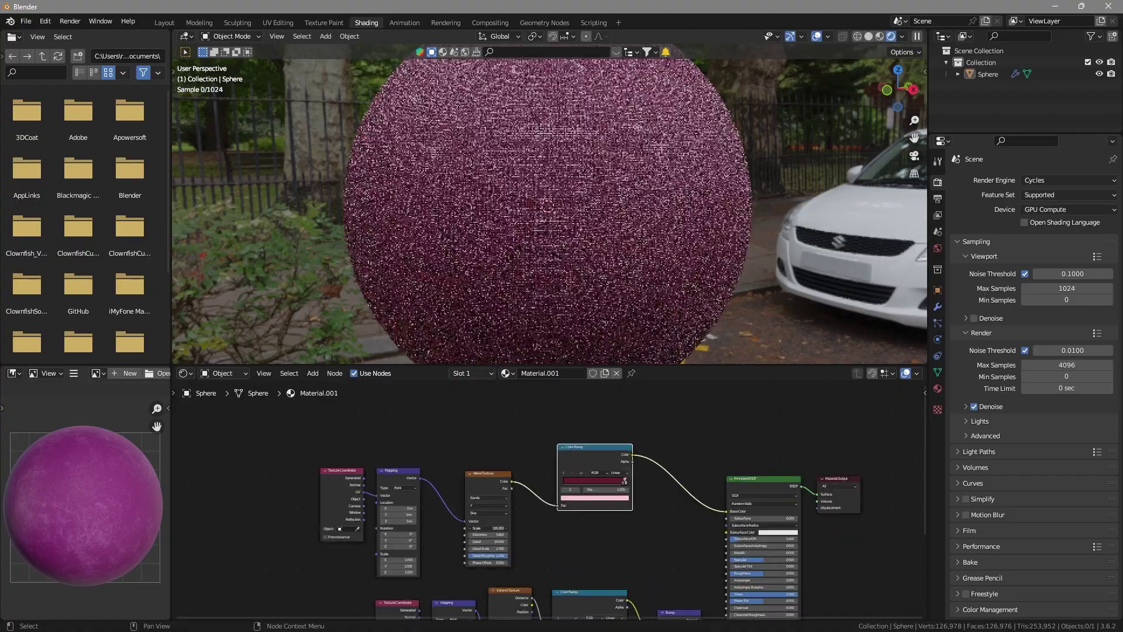
pyautogui.scroll(4, 741, 305)
# Set the Voronoi Texture's Scale to 598.4 and examine the weave up close on the sphere
pyautogui.scroll(-2, 726, 316)
pyautogui.moveTo(612, 585); pyautogui.dragTo(610, 461, button='middle')
pyautogui.scroll(3, 585, 492)
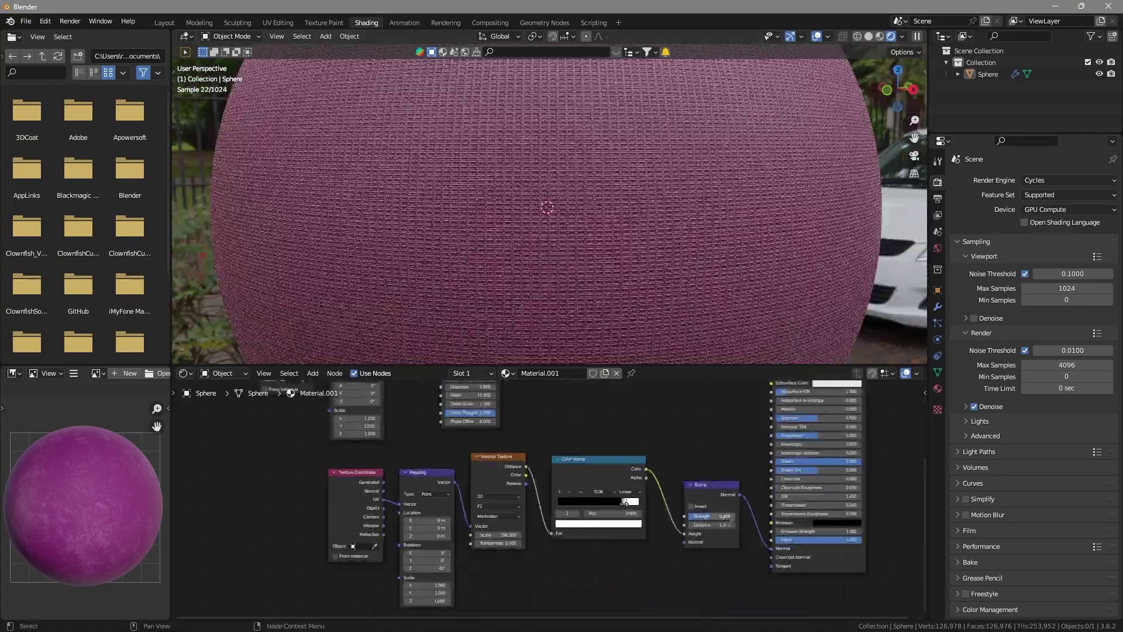
pyautogui.scroll(4, 668, 533)
pyautogui.moveTo(481, 551); pyautogui.dragTo(500, 549)
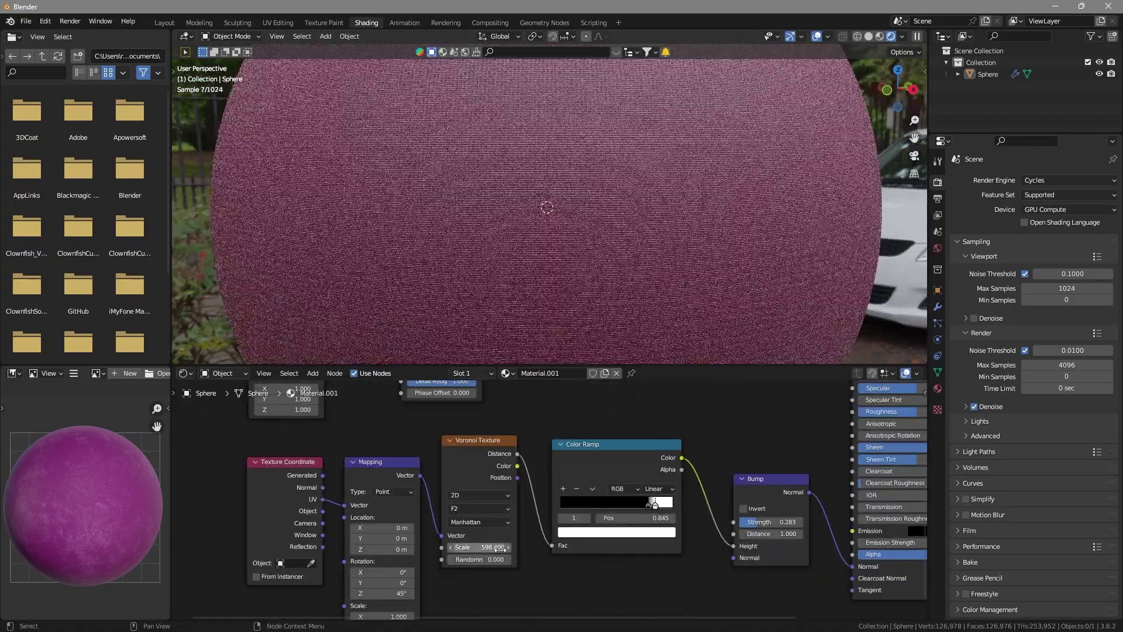
pyautogui.scroll(3, 648, 278)
pyautogui.keyDown('shift'); pyautogui.moveTo(649, 278); pyautogui.dragTo(468, 281, button='middle'); pyautogui.keyUp('shift')
pyautogui.scroll(2, 644, 282)
pyautogui.keyDown('shift'); pyautogui.moveTo(779, 282); pyautogui.dragTo(622, 283, button='middle'); pyautogui.keyUp('shift')
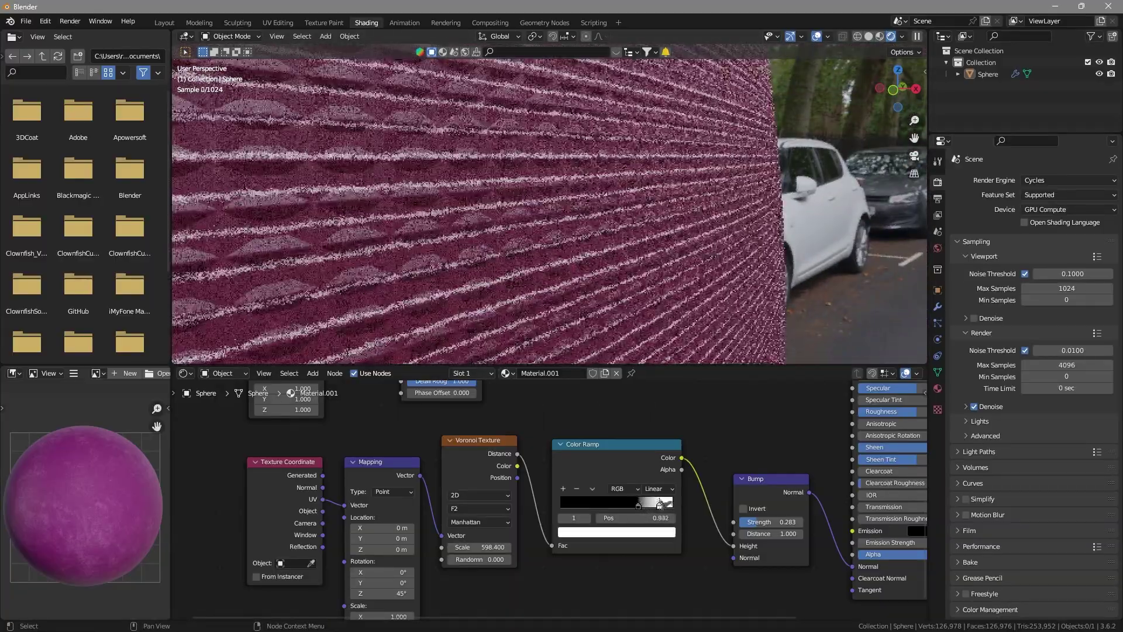
# Move the black stop of the Voronoi Color Ramp to position 0.805 and set the Voronoi Scale to 668.1
pyautogui.moveTo(644, 505); pyautogui.dragTo(658, 507)
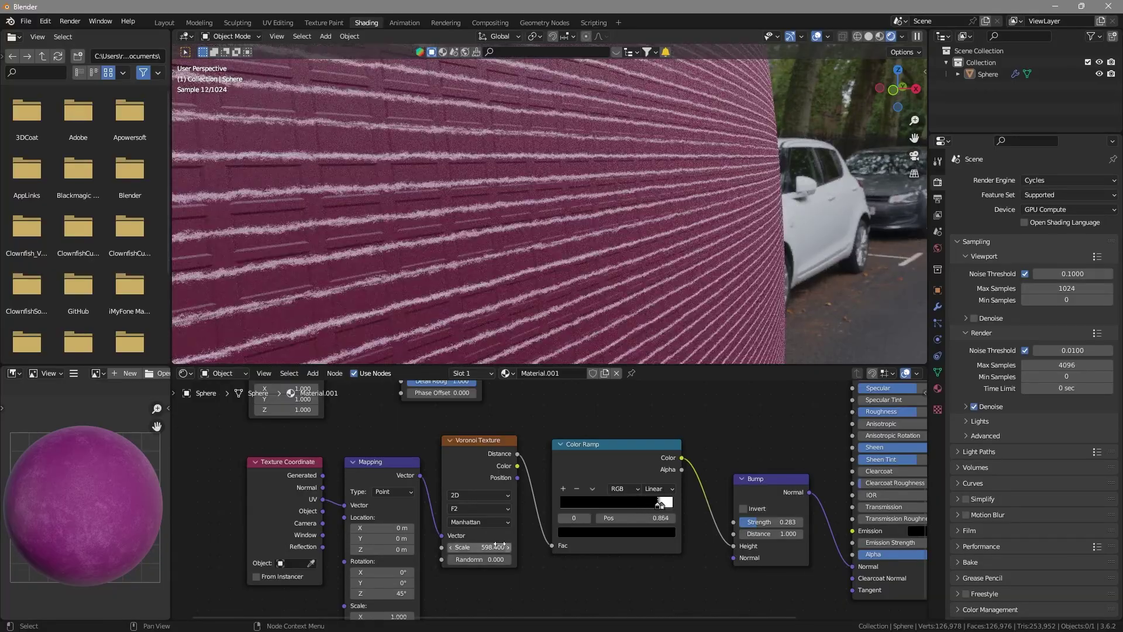
pyautogui.moveTo(478, 548); pyautogui.dragTo(491, 547)
pyautogui.moveTo(484, 568); pyautogui.dragTo(576, 537, button='middle')
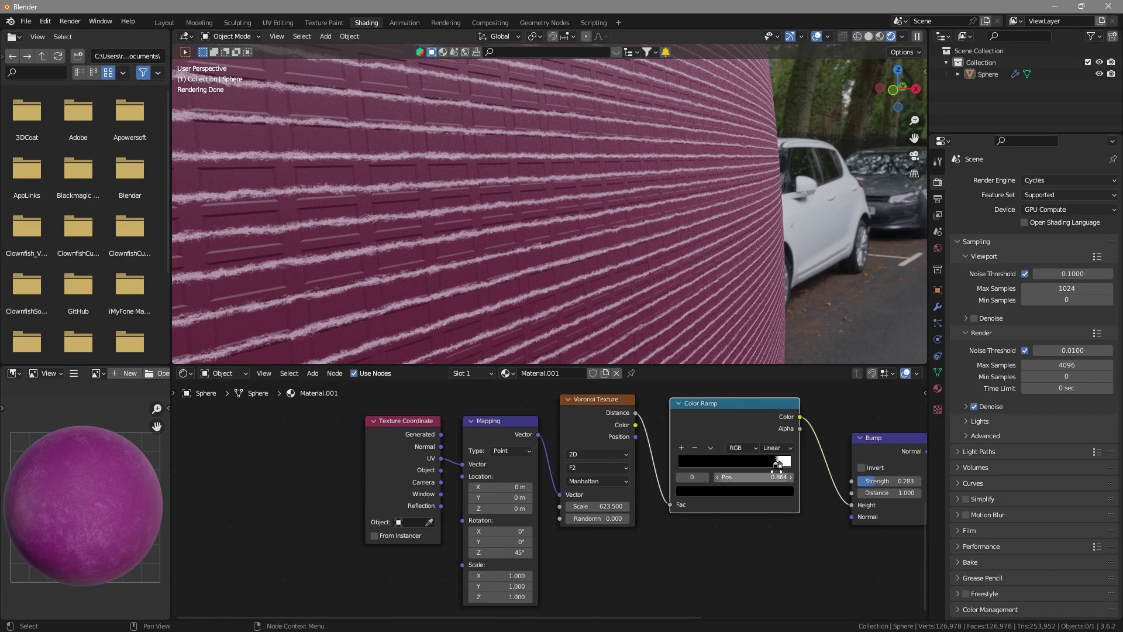
pyautogui.moveTo(777, 466); pyautogui.dragTo(769, 465)
pyautogui.scroll(-4, 726, 310)
pyautogui.moveTo(590, 507); pyautogui.dragTo(613, 507)
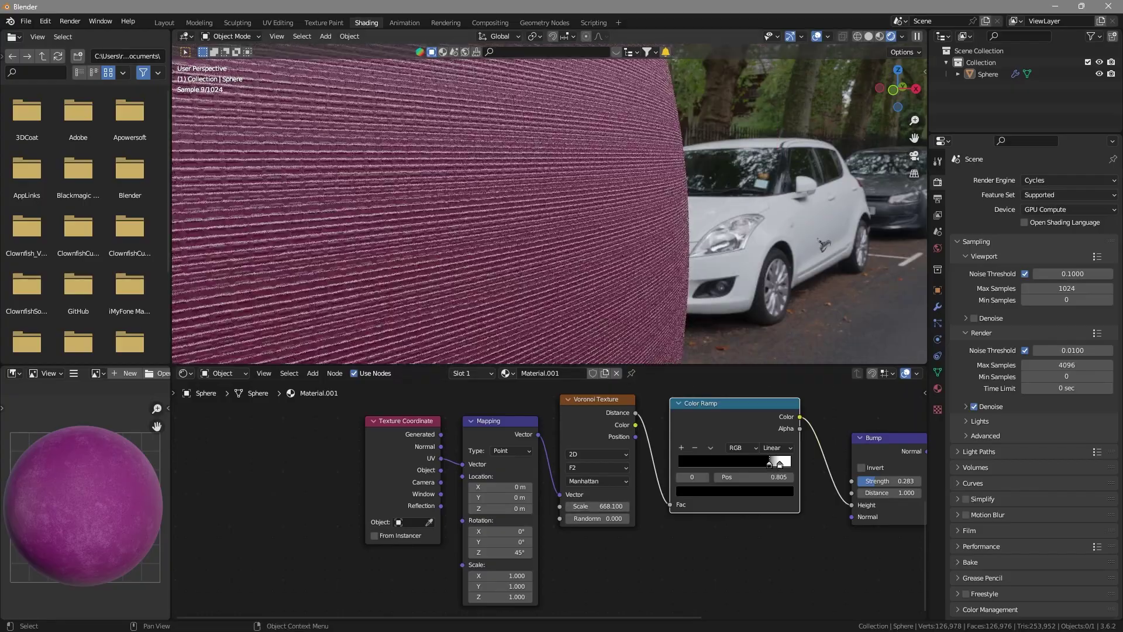
# Recolor the crimson stop of the Wave Texture's Color Ramp to Hue 0.975, Saturation 0.976 and Value 0.183, keeping it at position 0.955
pyautogui.scroll(-4, 824, 246)
pyautogui.moveTo(824, 246); pyautogui.dragTo(709, 259, button='middle')
pyautogui.scroll(-3, 746, 251)
pyautogui.scroll(3, 706, 263)
pyautogui.scroll(-2, 705, 264)
pyautogui.scroll(-8, 747, 527)
pyautogui.moveTo(656, 397); pyautogui.dragTo(599, 494, button='middle')
pyautogui.scroll(6, 598, 476)
pyautogui.scroll(4, 598, 476)
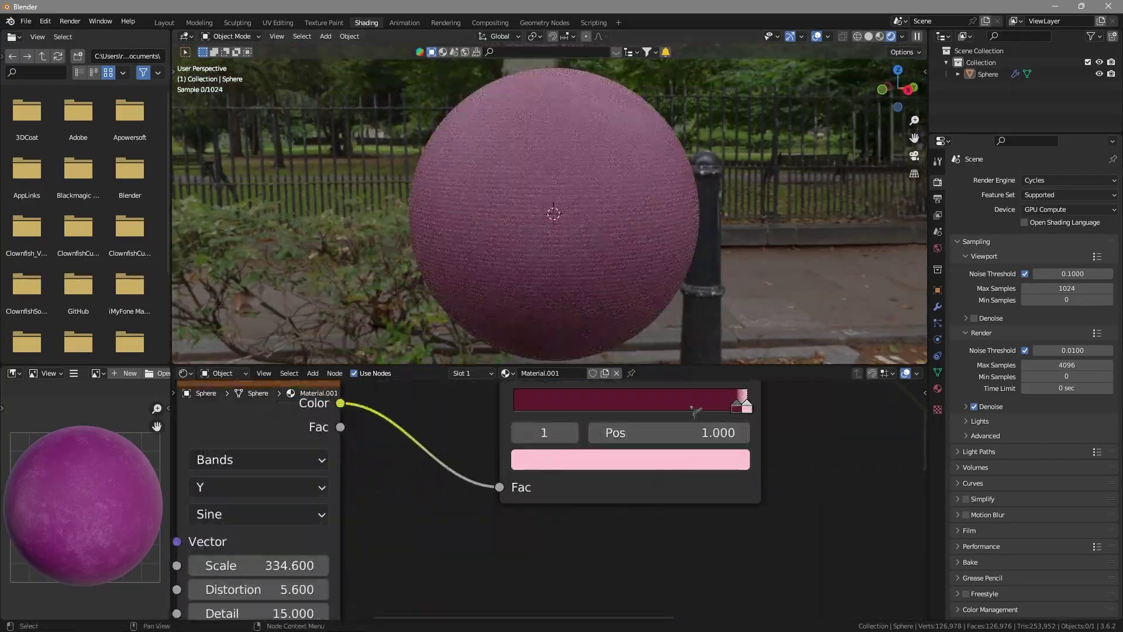
pyautogui.click(736, 410)
pyautogui.click(703, 462)
pyautogui.moveTo(699, 246)
pyautogui.mouseDown()
pyautogui.moveTo(699, 266)
pyautogui.moveTo(699, 230)
pyautogui.mouseUp()
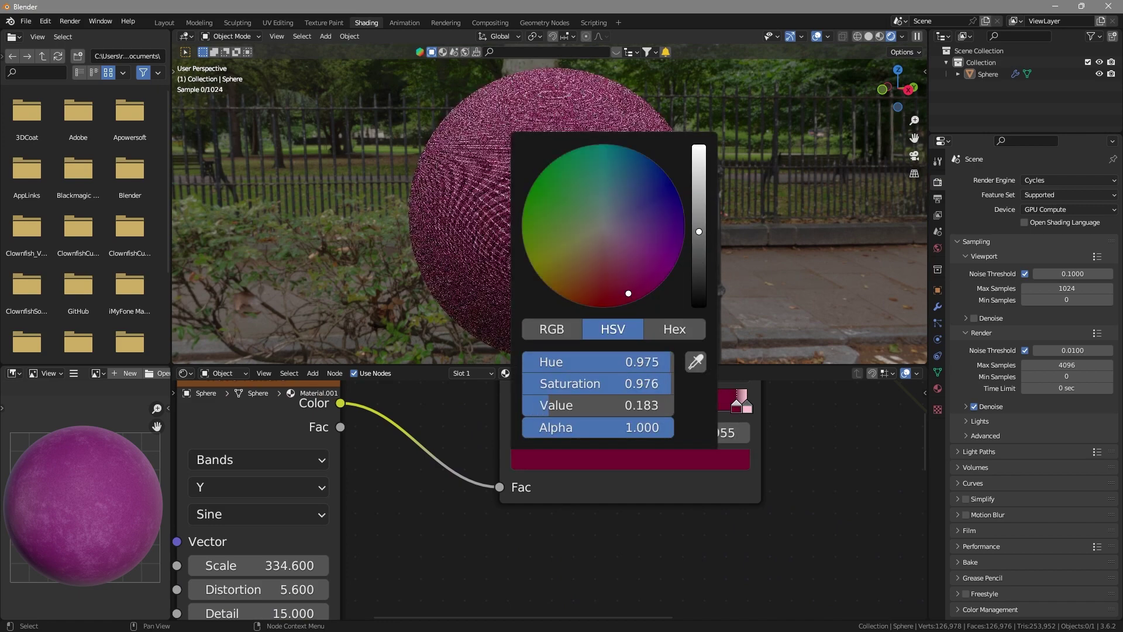
pyautogui.moveTo(738, 407); pyautogui.dragTo(735, 409)
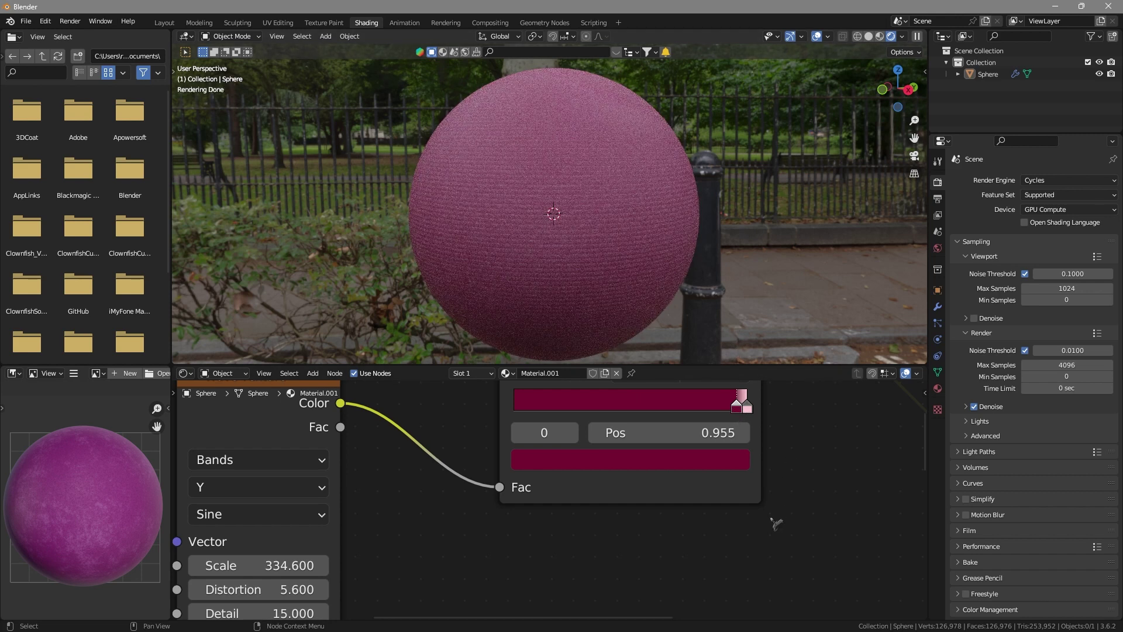
# Set the interpolation of the Wave Texture's Color Ramp to B-Spline
pyautogui.scroll(-11, 772, 519)
pyautogui.moveTo(772, 519); pyautogui.dragTo(554, 478, button='middle')
pyautogui.moveTo(743, 602); pyautogui.dragTo(682, 545, button='middle')
pyautogui.scroll(4, 681, 545)
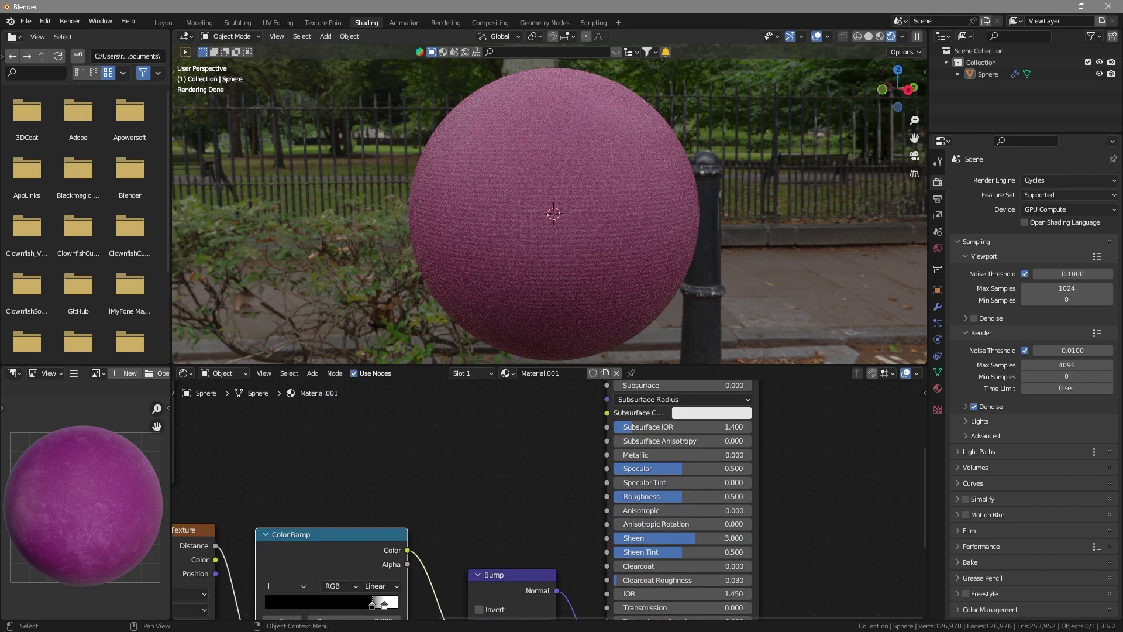
pyautogui.scroll(-1, 557, 467)
pyautogui.scroll(1, 557, 466)
pyautogui.moveTo(556, 466); pyautogui.dragTo(659, 529, button='middle')
pyautogui.scroll(2, 663, 533)
pyautogui.click(805, 457)
pyautogui.click(819, 536)
pyautogui.scroll(5, 738, 358)
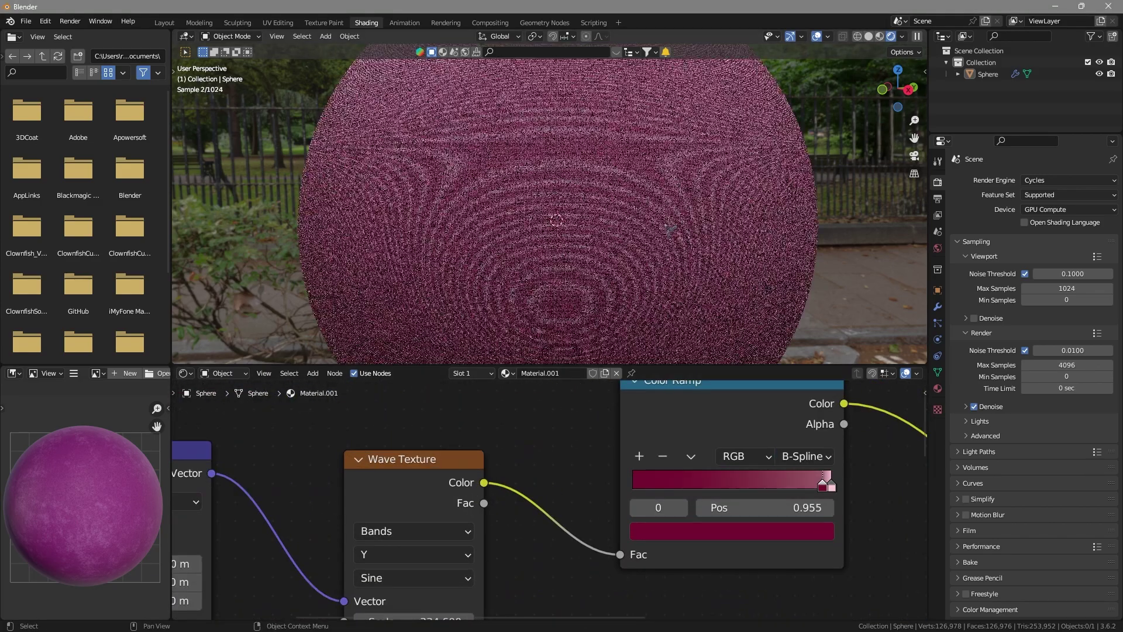
pyautogui.scroll(5, 688, 304)
# Move the pink stop of the Wave Texture's Color Ramp to position 0.986 and inspect the threads up close
pyautogui.moveTo(822, 486)
pyautogui.mouseDown()
pyautogui.moveTo(783, 487)
pyautogui.moveTo(831, 489)
pyautogui.mouseUp()
pyautogui.scroll(-12, 751, 285)
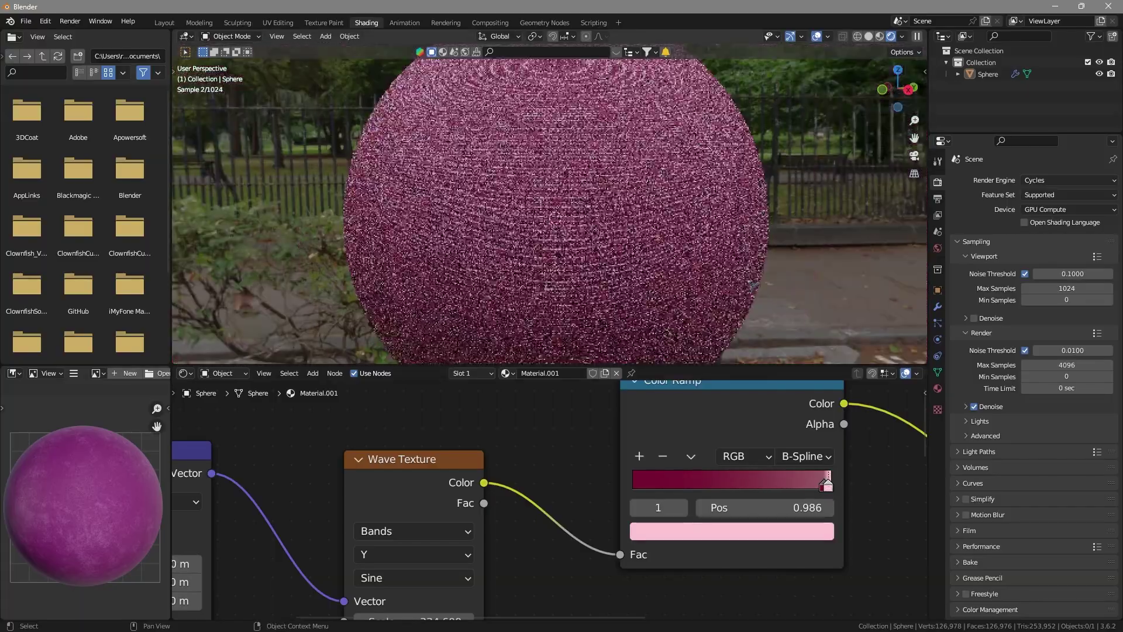
pyautogui.moveTo(712, 299); pyautogui.dragTo(779, 292, button='middle')
pyautogui.scroll(6, 736, 293)
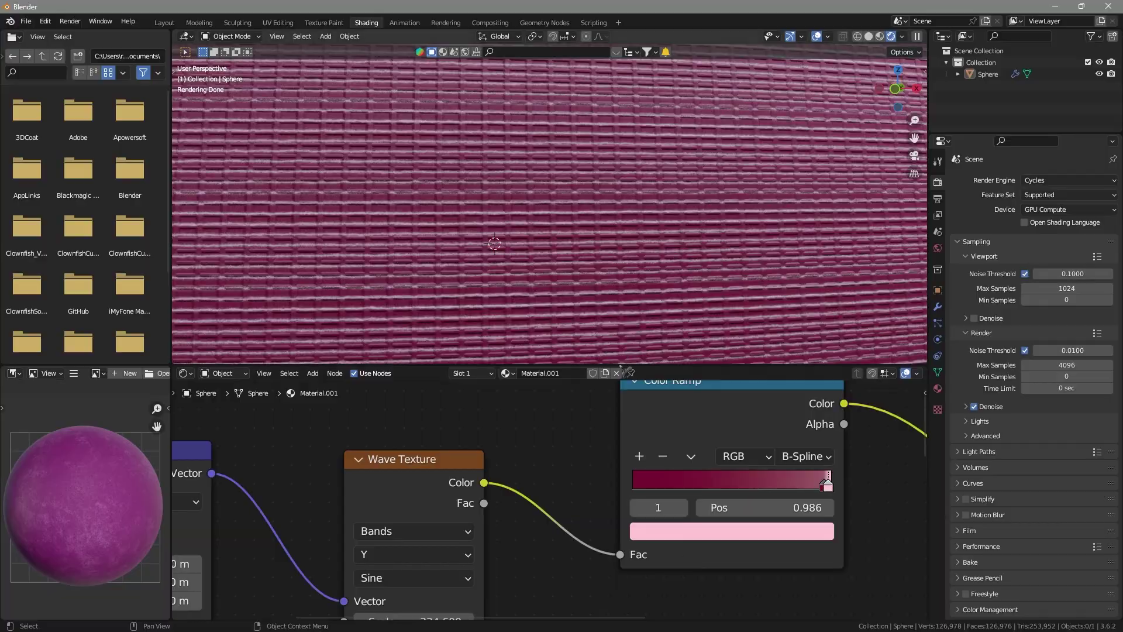
# Increase the Voronoi Texture's Scale to 1000
pyautogui.scroll(-16, 597, 486)
pyautogui.moveTo(550, 586); pyautogui.dragTo(572, 457, button='middle')
pyautogui.scroll(4, 568, 480)
pyautogui.moveTo(552, 515); pyautogui.dragTo(588, 515)
pyautogui.scroll(-7, 620, 281)
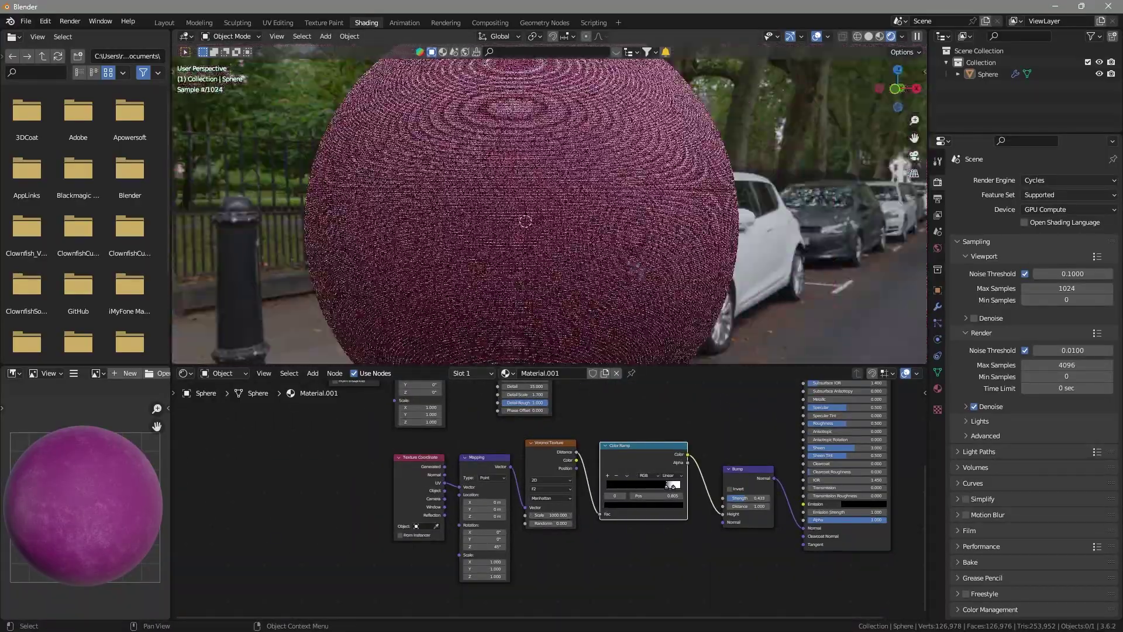
# Raise the Strength of the Voronoi chain's Bump node to 0.7
pyautogui.scroll(6, 623, 275)
pyautogui.moveTo(656, 275); pyautogui.dragTo(624, 274, button='middle')
pyautogui.scroll(-3, 624, 274)
pyautogui.moveTo(747, 498); pyautogui.dragTo(759, 498)
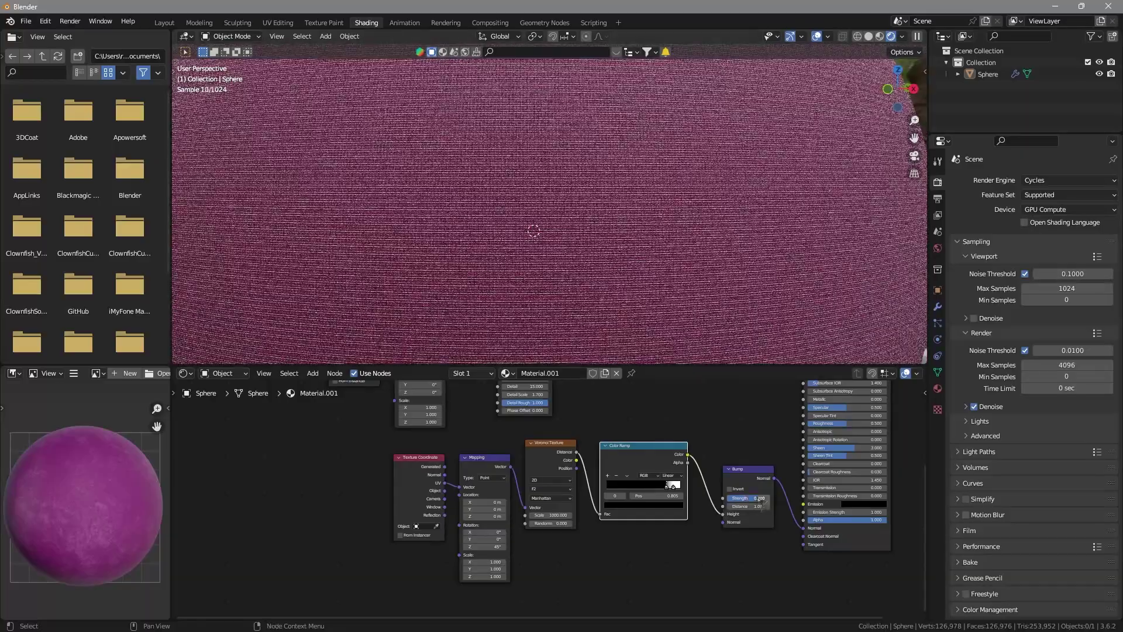
pyautogui.scroll(2, 672, 315)
pyautogui.scroll(-5, 672, 315)
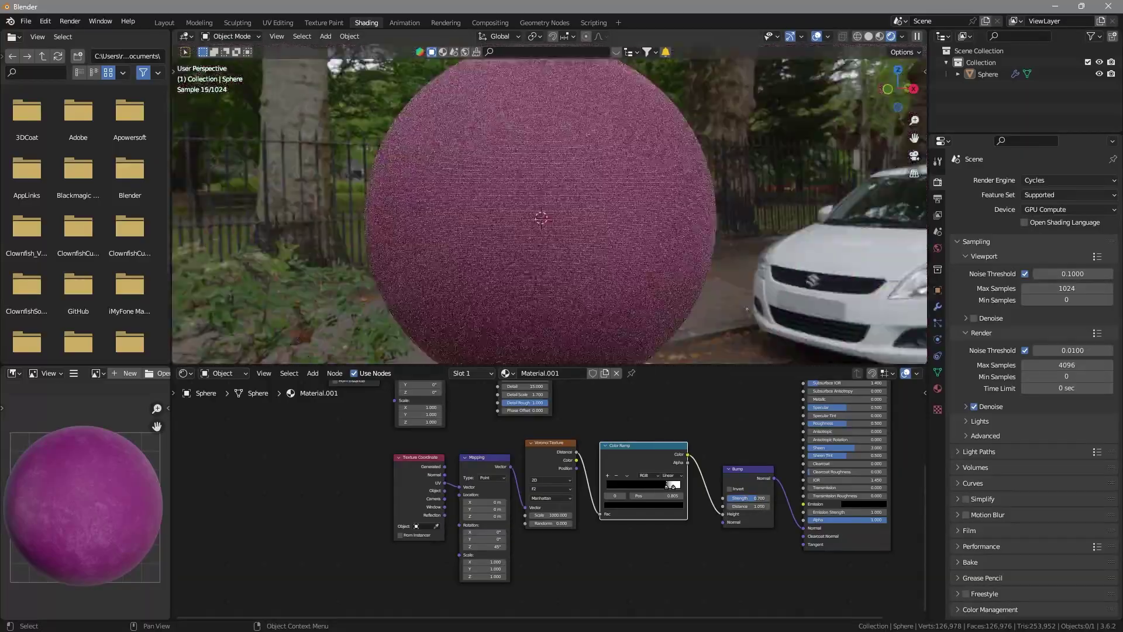
# Duplicate the Wave Texture node chain below the Voronoi chain and recolor the copied Color Ramp's stops to black and white
pyautogui.scroll(-9, 655, 486)
pyautogui.scroll(8, 612, 417)
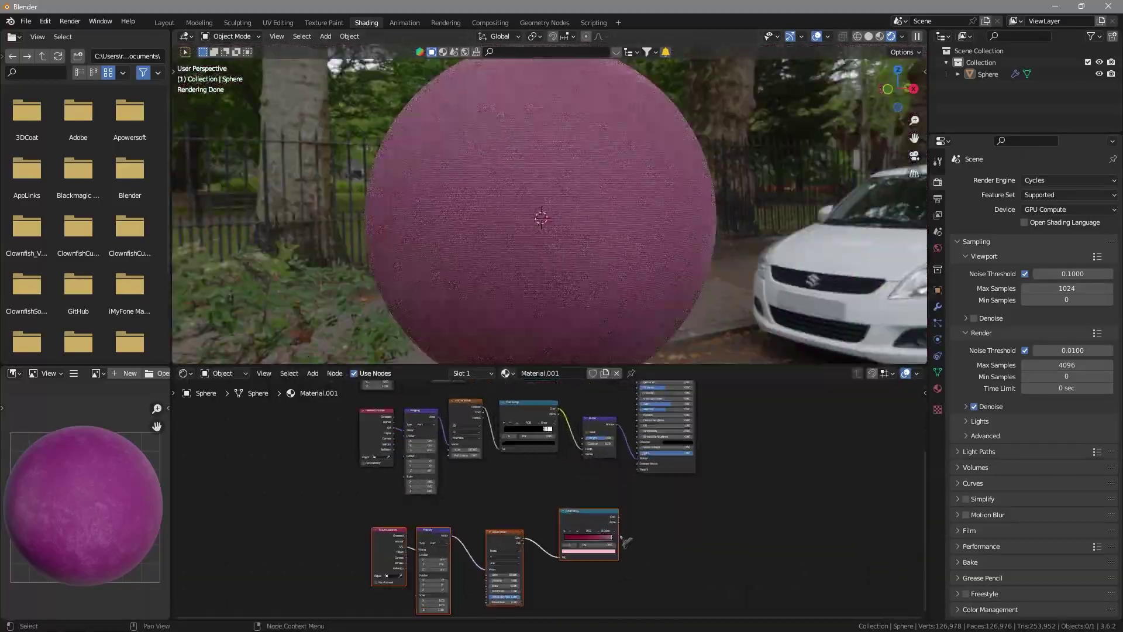
pyautogui.click(724, 474)
pyautogui.click(710, 519)
pyautogui.moveTo(690, 357); pyautogui.dragTo(690, 382)
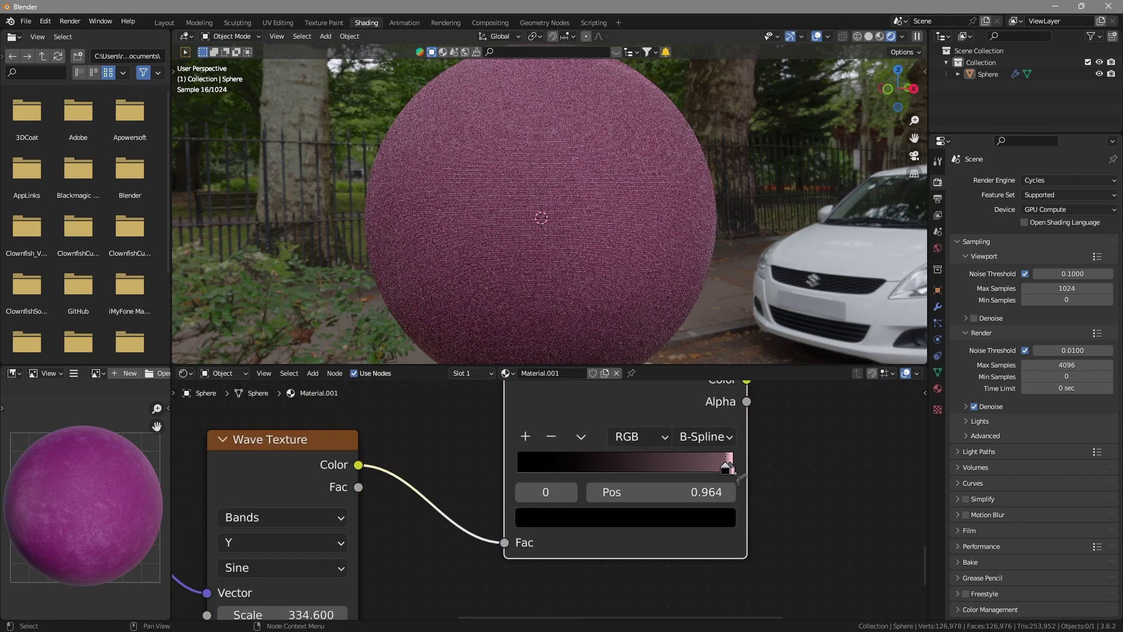
pyautogui.click(732, 472)
pyautogui.click(714, 518)
pyautogui.moveTo(649, 447); pyautogui.dragTo(523, 448)
# Duplicate the Bump node, feed the copied Color Ramp into its Height, and connect its Normal to the original Bump's Normal input
pyautogui.scroll(-9, 643, 492)
pyautogui.click(562, 456)
pyautogui.hotkey('shift', 'd')
pyautogui.moveTo(595, 476); pyautogui.dragTo(726, 519, button='middle')
pyautogui.click(557, 498)
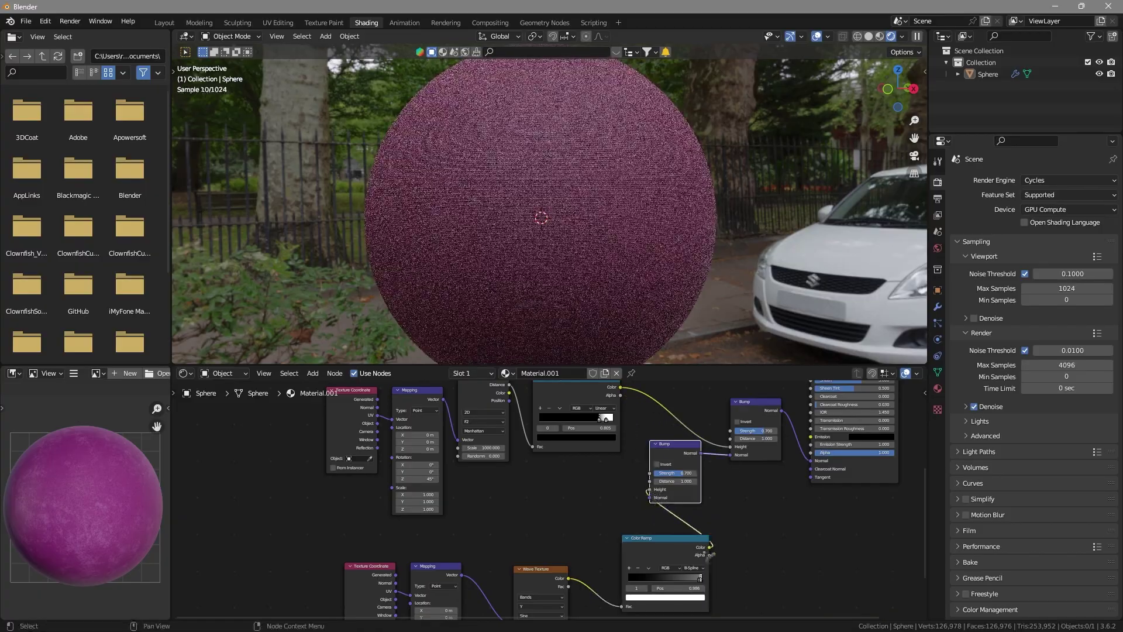
# Set the duplicated Bump's Strength to 0.642 and examine the fabric surface from several distances
pyautogui.moveTo(709, 556); pyautogui.dragTo(877, 554, button='middle')
pyautogui.scroll(7, 877, 555)
pyautogui.moveTo(832, 430); pyautogui.dragTo(761, 472, button='middle')
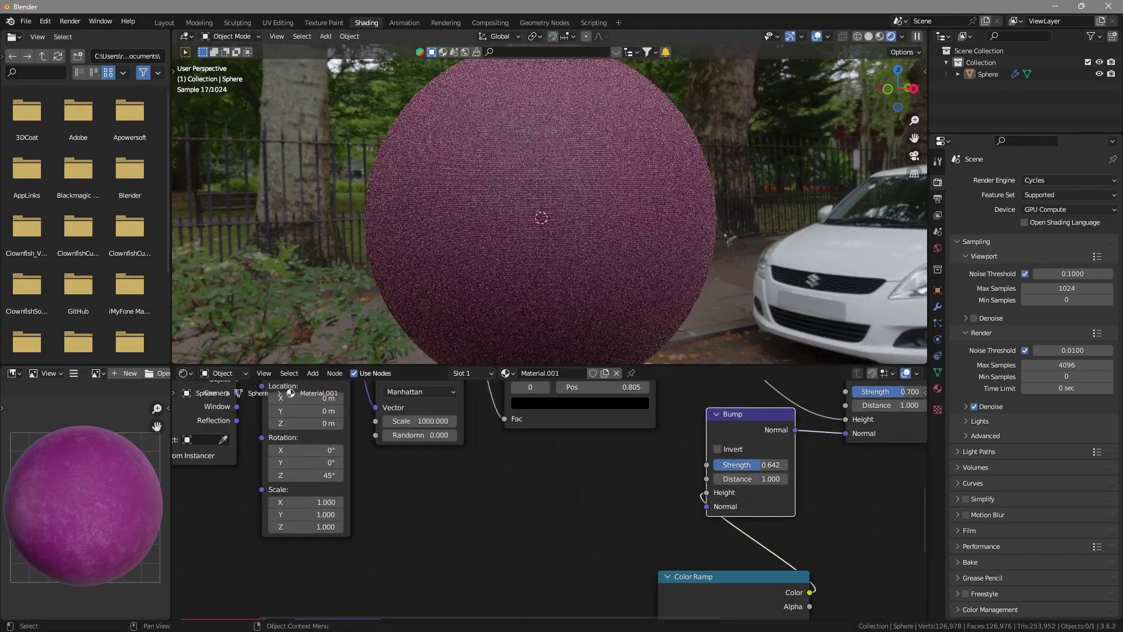
pyautogui.scroll(6, 731, 239)
pyautogui.click(732, 237)
pyautogui.scroll(-7, 754, 213)
pyautogui.click(756, 210)
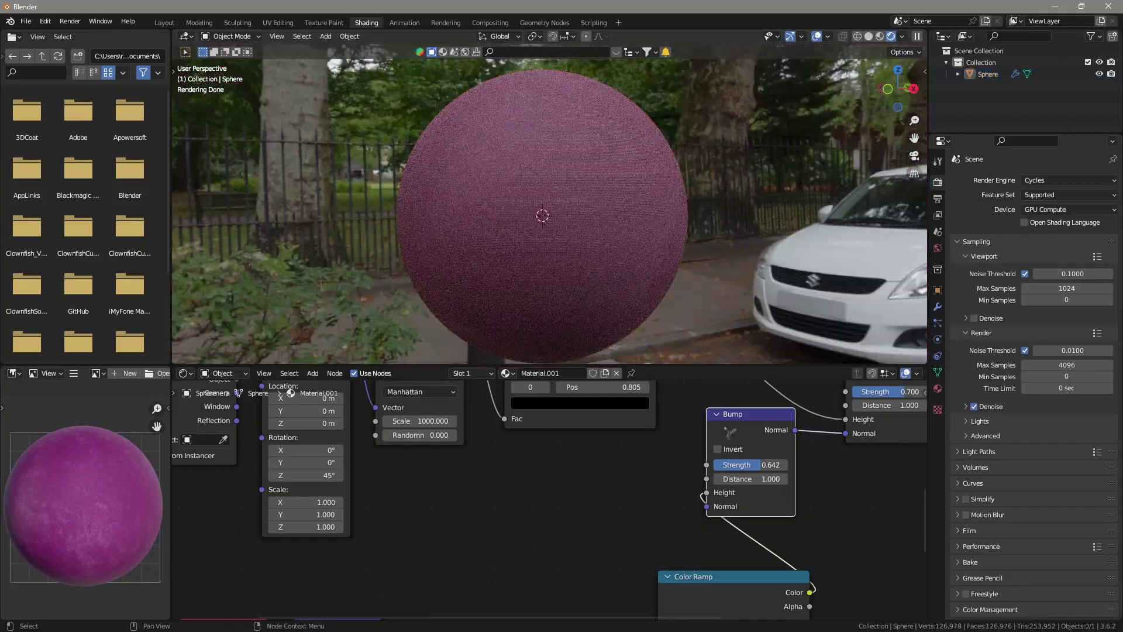
pyautogui.moveTo(733, 296); pyautogui.dragTo(759, 333, button='middle')
pyautogui.scroll(3, 761, 315)
pyautogui.scroll(3, 764, 269)
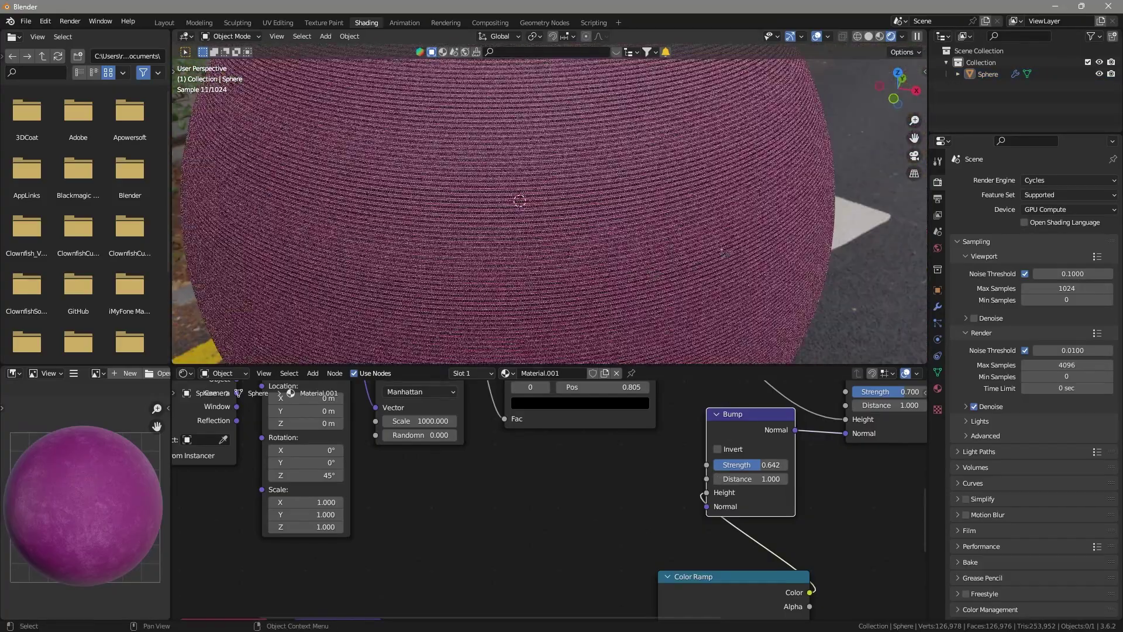
# Switch the render engine to Eevee
pyautogui.scroll(-3, 765, 264)
pyautogui.click(1067, 181)
pyautogui.click(1062, 195)
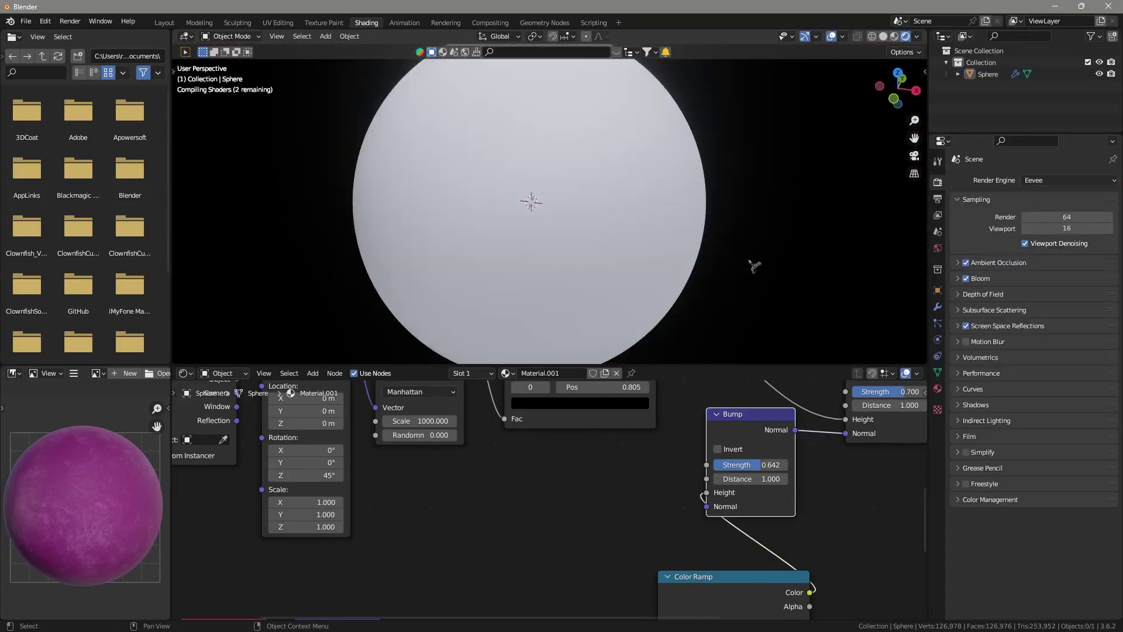
pyautogui.scroll(1, 754, 266)
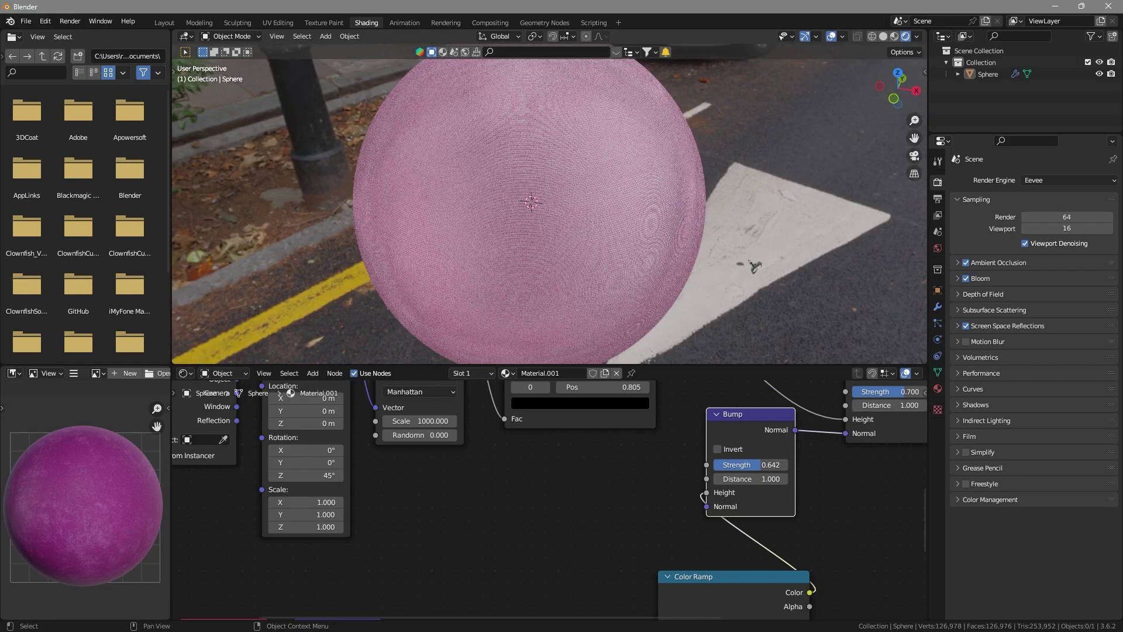
pyautogui.scroll(-1, 753, 265)
# Set the Strength of the duplicated Bump to 0.425 and of the original Bump to 0.283
pyautogui.moveTo(753, 265); pyautogui.dragTo(606, 273, button='middle')
pyautogui.scroll(3, 636, 235)
pyautogui.scroll(-3, 635, 248)
pyautogui.scroll(5, 634, 250)
pyautogui.scroll(-5, 634, 251)
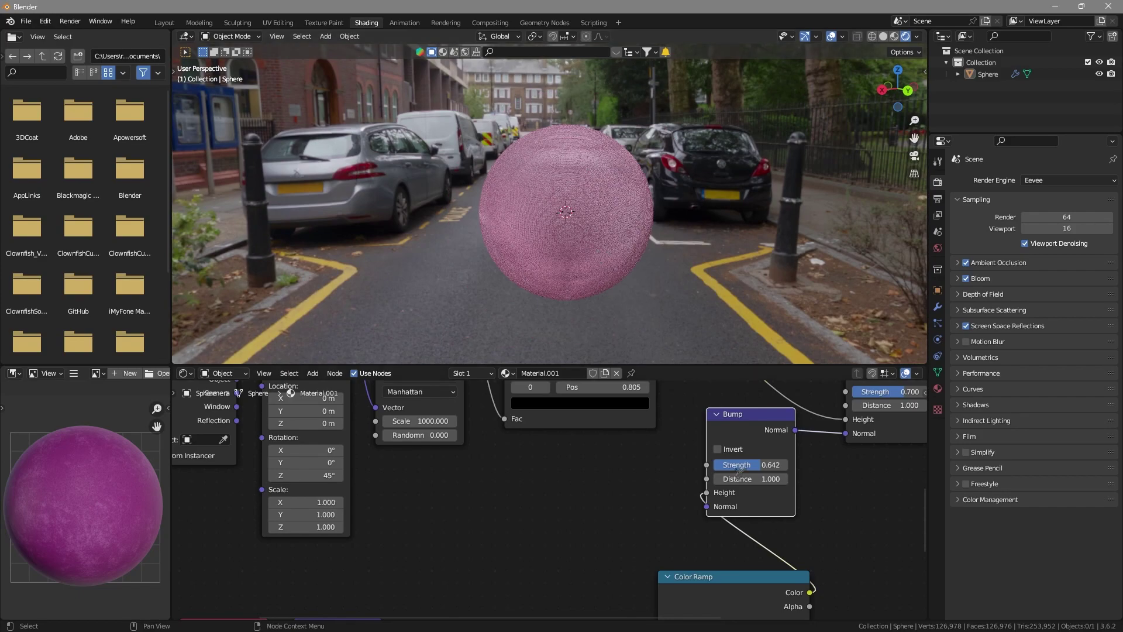
pyautogui.moveTo(865, 459); pyautogui.dragTo(781, 503, button='middle')
pyautogui.moveTo(813, 436); pyautogui.dragTo(781, 436)
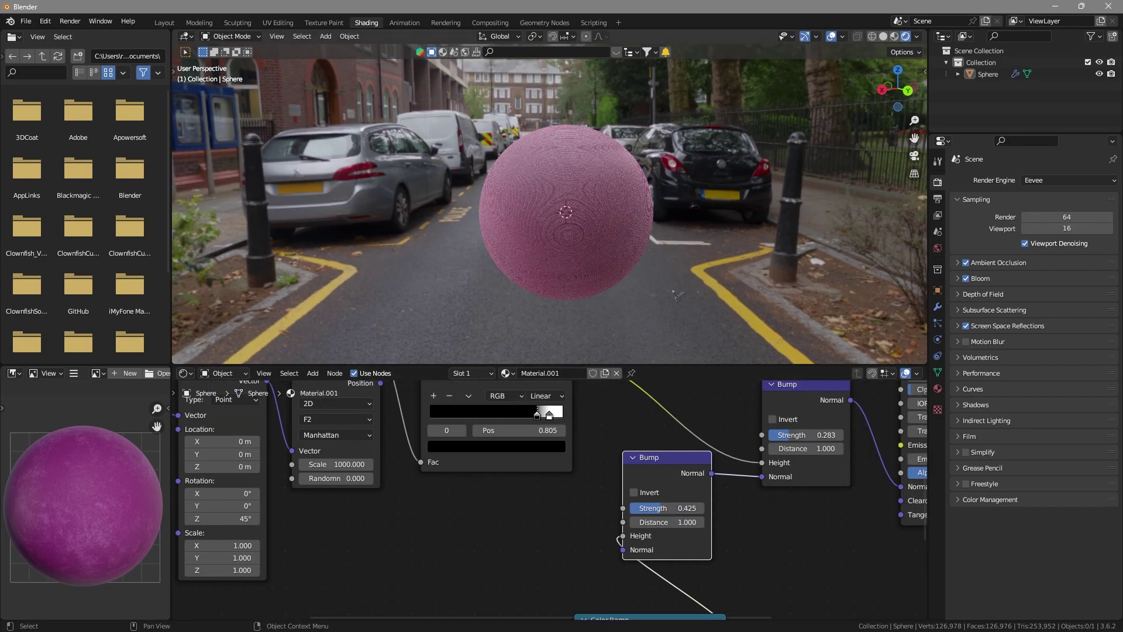
# Examine the fabric surface close up and from another side of the sphere
pyautogui.scroll(5, 679, 295)
pyautogui.scroll(-1, 679, 296)
pyautogui.moveTo(678, 296); pyautogui.dragTo(786, 287, button='middle')
pyautogui.scroll(4, 686, 296)
pyautogui.scroll(-2, 689, 300)
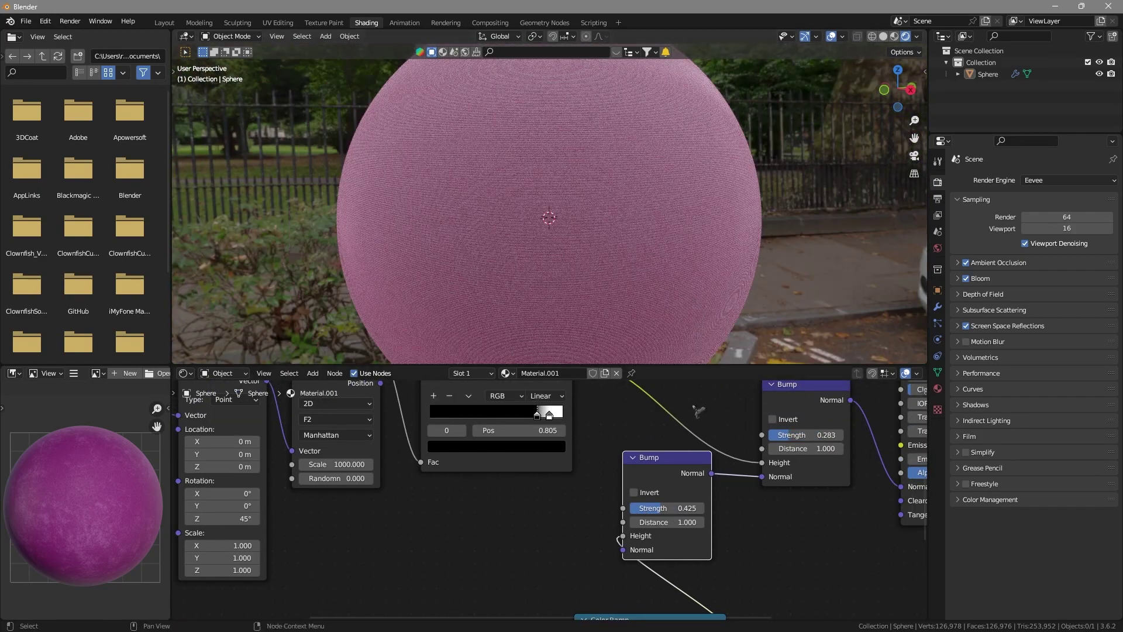
pyautogui.moveTo(698, 313)
pyautogui.mouseDown(button='middle')
pyautogui.moveTo(614, 221)
pyautogui.moveTo(678, 318)
pyautogui.mouseUp(button='middle')
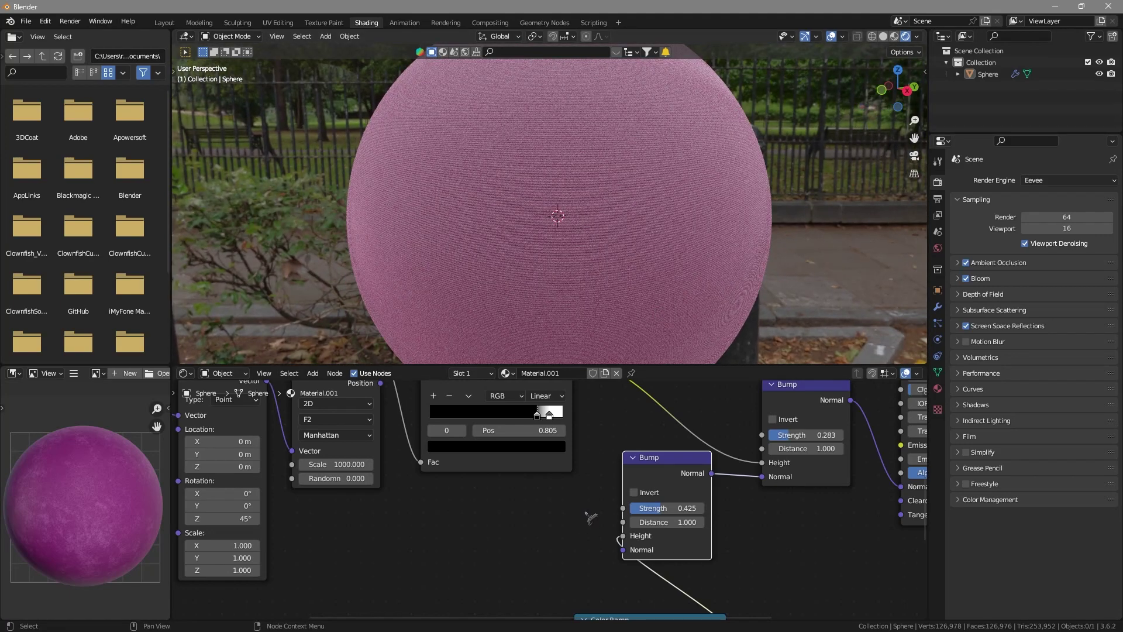
# Even out the spacing of the Texture Coordinate, Mapping, Wave Texture and Color Ramp nodes that feed the Base Color
pyautogui.scroll(-6, 591, 517)
pyautogui.scroll(-4, 573, 493)
pyautogui.moveTo(515, 409); pyautogui.dragTo(545, 473, button='middle')
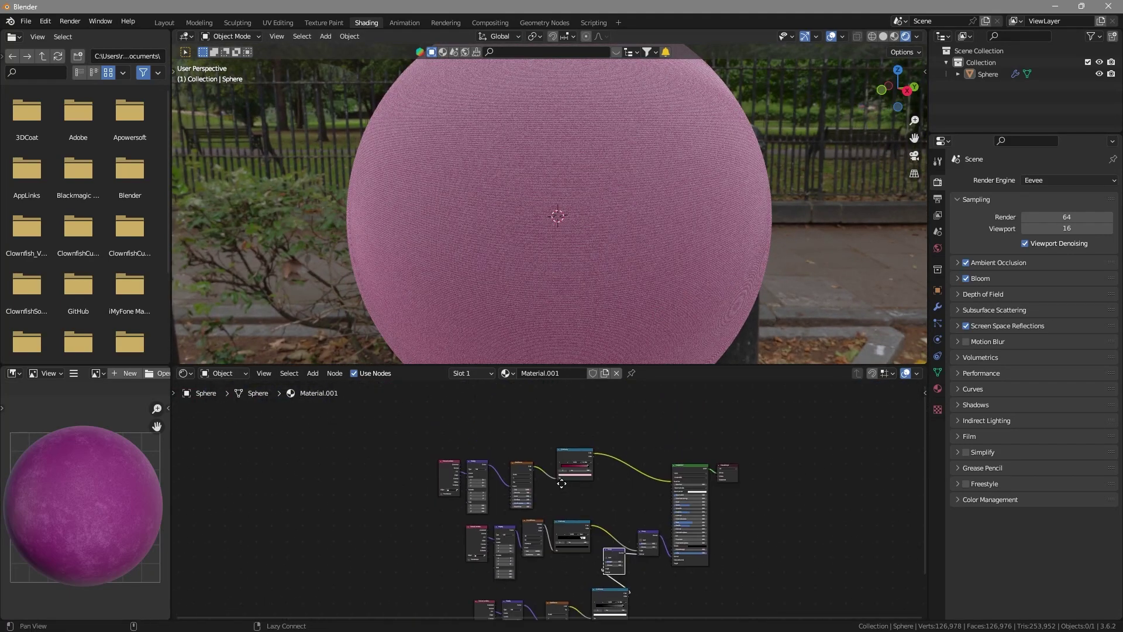
pyautogui.scroll(9, 535, 467)
pyautogui.moveTo(514, 462); pyautogui.dragTo(536, 437)
pyautogui.click(417, 461)
pyautogui.moveTo(417, 461); pyautogui.dragTo(460, 440)
pyautogui.moveTo(359, 462); pyautogui.dragTo(404, 448)
# Join the node chain driving the Base Color in a new frame and label it Waves
pyautogui.moveTo(710, 417); pyautogui.dragTo(356, 546)
pyautogui.scroll(3, 497, 464)
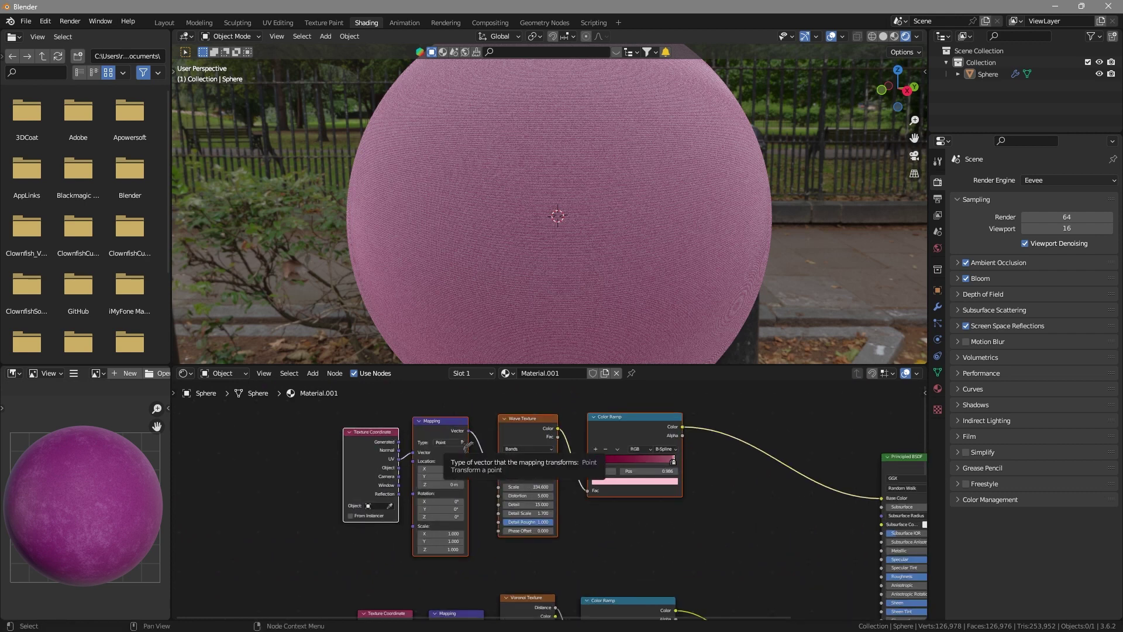
pyautogui.rightClick(386, 456)
pyautogui.click(344, 544)
pyautogui.rightClick(386, 419)
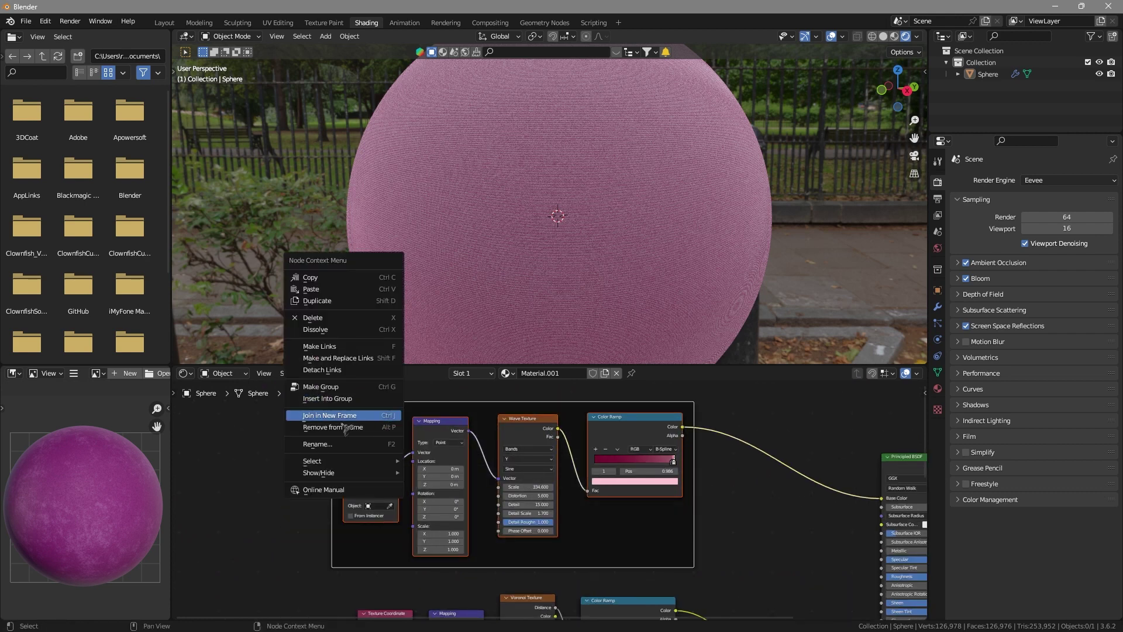
pyautogui.click(391, 445)
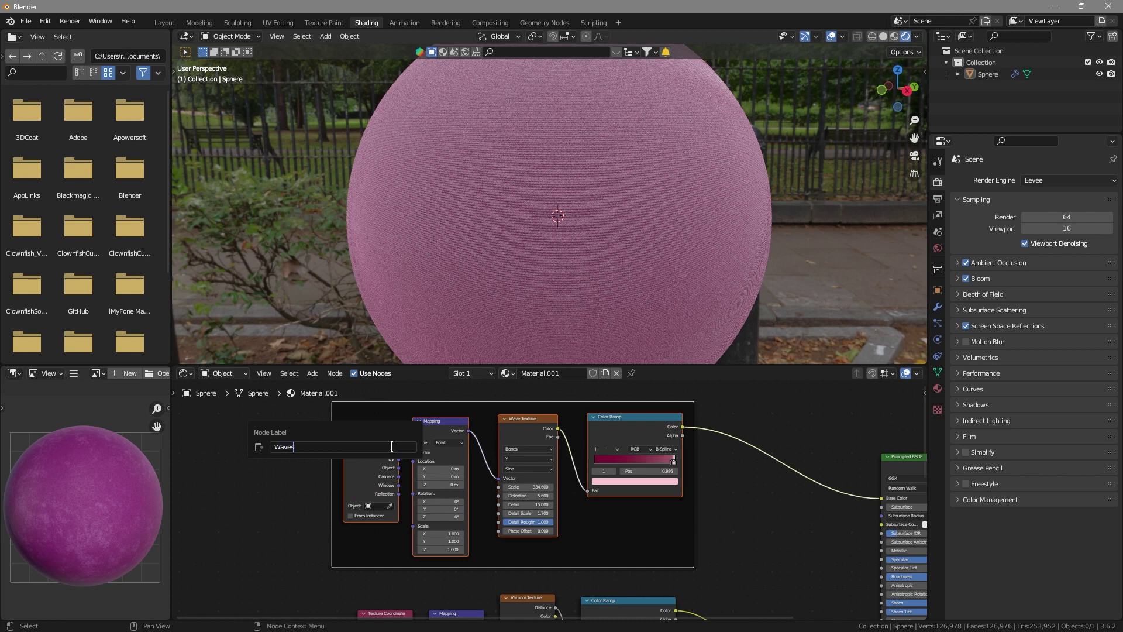
pyautogui.press('Return')
# Reposition the duplicated Bump node beside the Color Ramp of the lowest wave chain
pyautogui.scroll(-12, 547, 497)
pyautogui.moveTo(602, 582); pyautogui.dragTo(555, 485, button='middle')
pyautogui.scroll(14, 605, 493)
pyautogui.scroll(-5, 631, 566)
pyautogui.scroll(5, 619, 475)
pyautogui.scroll(-16, 616, 475)
pyautogui.moveTo(577, 476); pyautogui.dragTo(583, 530)
# Join the lowest wave chain and its Bump node in a new frame and label it Details
pyautogui.moveTo(672, 500); pyautogui.dragTo(441, 586)
pyautogui.keyDown('ctrl'); pyautogui.moveTo(447, 488); pyautogui.dragTo(525, 513); pyautogui.keyUp('ctrl')
pyautogui.rightClick(493, 573)
pyautogui.click(466, 543)
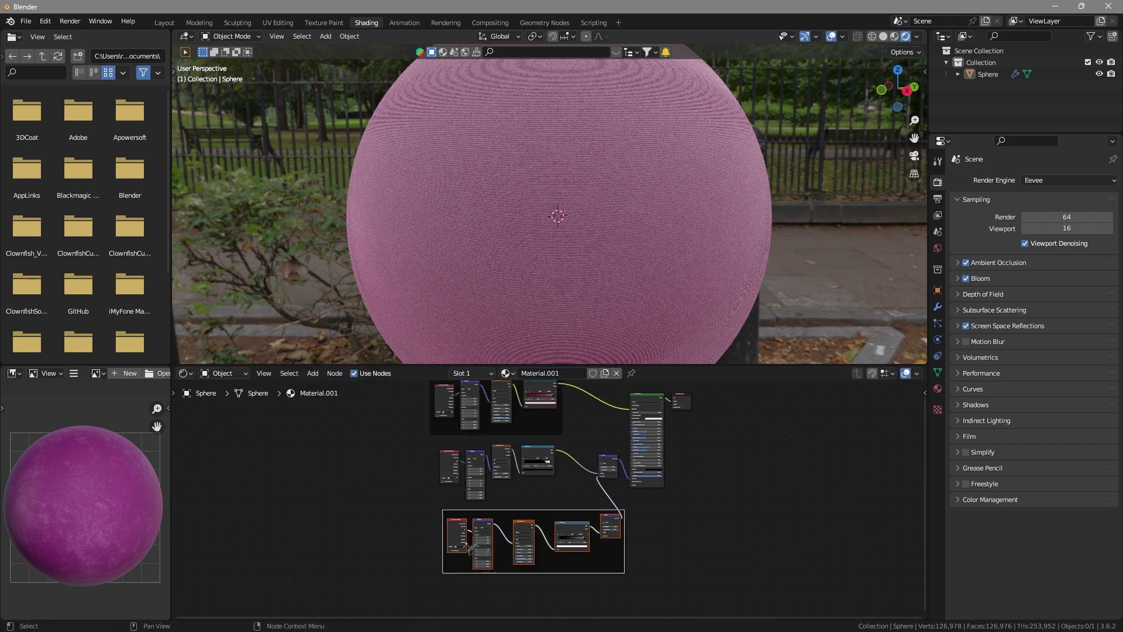
pyautogui.rightClick(544, 520)
pyautogui.click(526, 550)
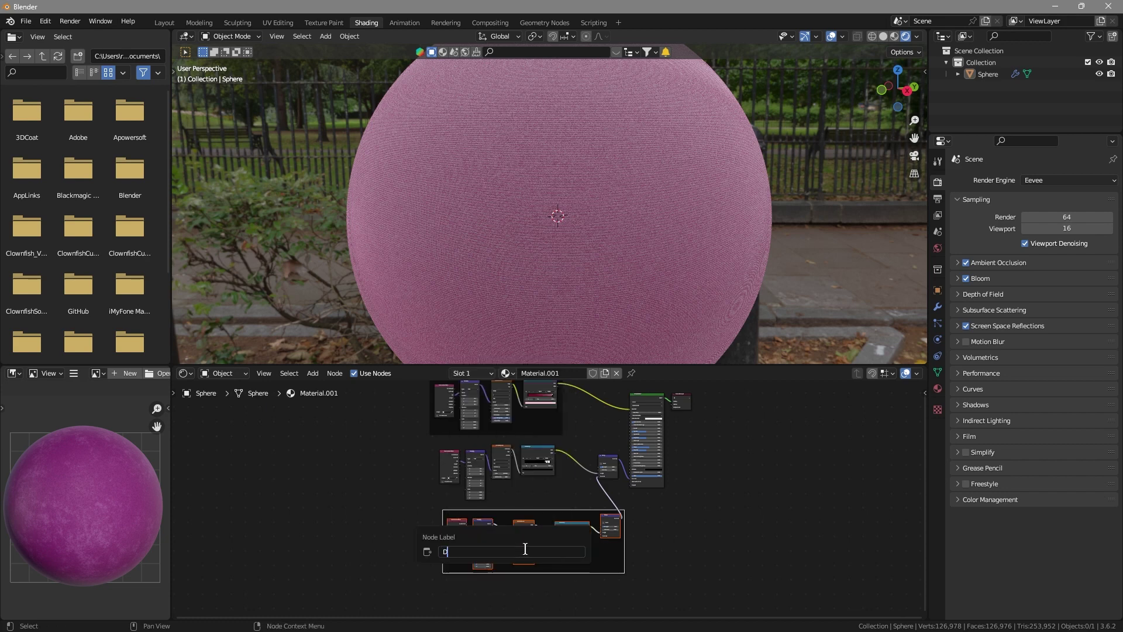
pyautogui.write('Details')
pyautogui.press('Return')
# Join the Voronoi chain and its Bump node in a new frame and label it Scale
pyautogui.scroll(2, 530, 550)
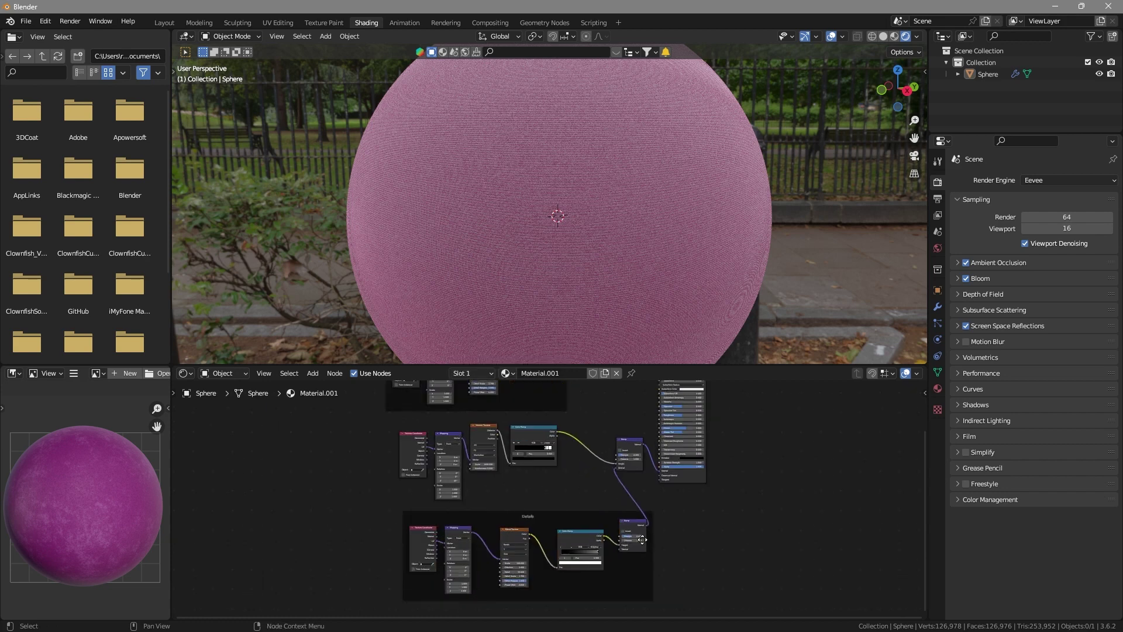
pyautogui.scroll(6, 479, 553)
pyautogui.scroll(-8, 471, 504)
pyautogui.moveTo(479, 486); pyautogui.dragTo(542, 511, button='middle')
pyautogui.scroll(3, 552, 501)
pyautogui.moveTo(407, 481); pyautogui.dragTo(718, 464)
pyautogui.rightClick(688, 461)
pyautogui.click(679, 435)
pyautogui.rightClick(627, 436)
pyautogui.click(611, 464)
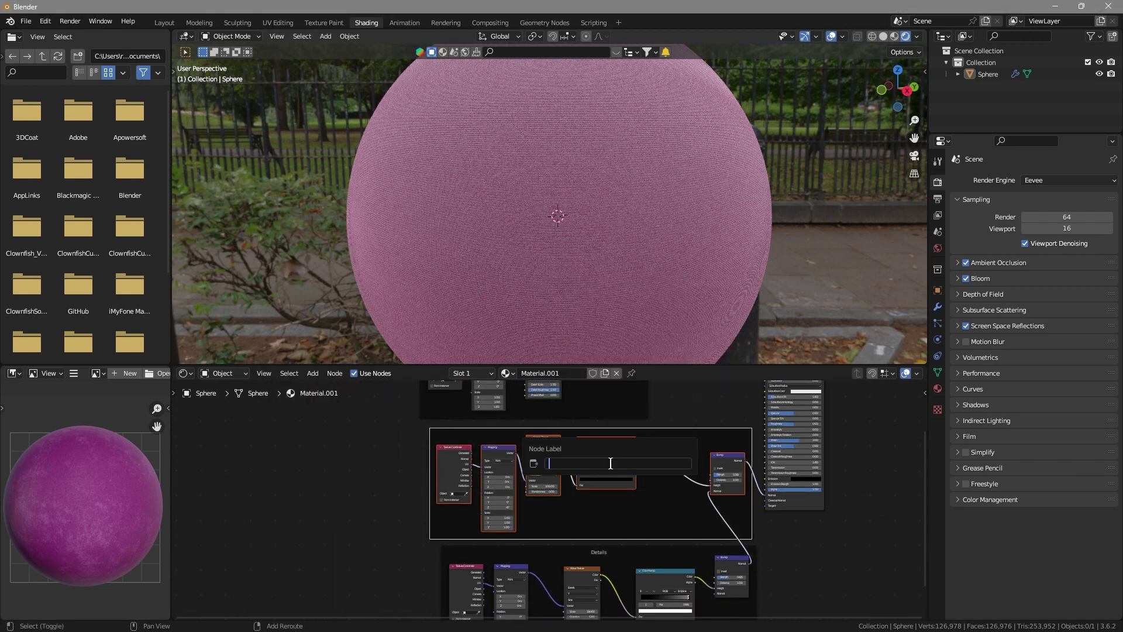
pyautogui.write('Scale')
pyautogui.press('Return')
# Insert a Mix Color node between the Waves Color Ramp and the Principled BSDF's Base Color
pyautogui.scroll(-12, 623, 508)
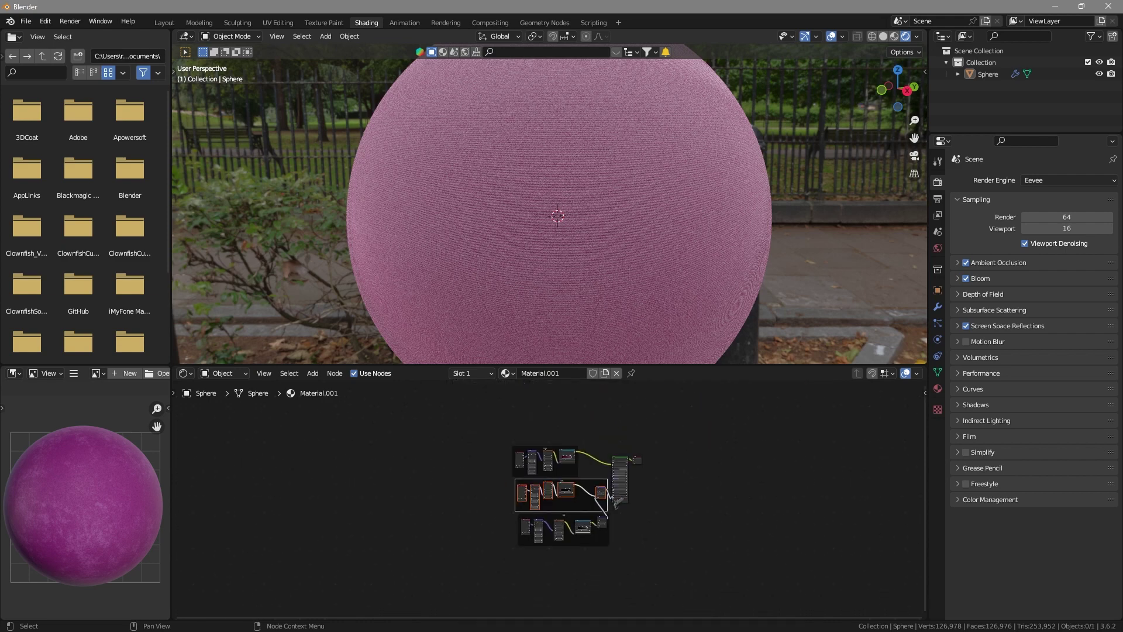
pyautogui.scroll(8, 627, 474)
pyautogui.moveTo(632, 446); pyautogui.dragTo(603, 512, button='middle')
pyautogui.scroll(5, 614, 489)
pyautogui.hotkey('shift', 'a')
pyautogui.click(646, 424)
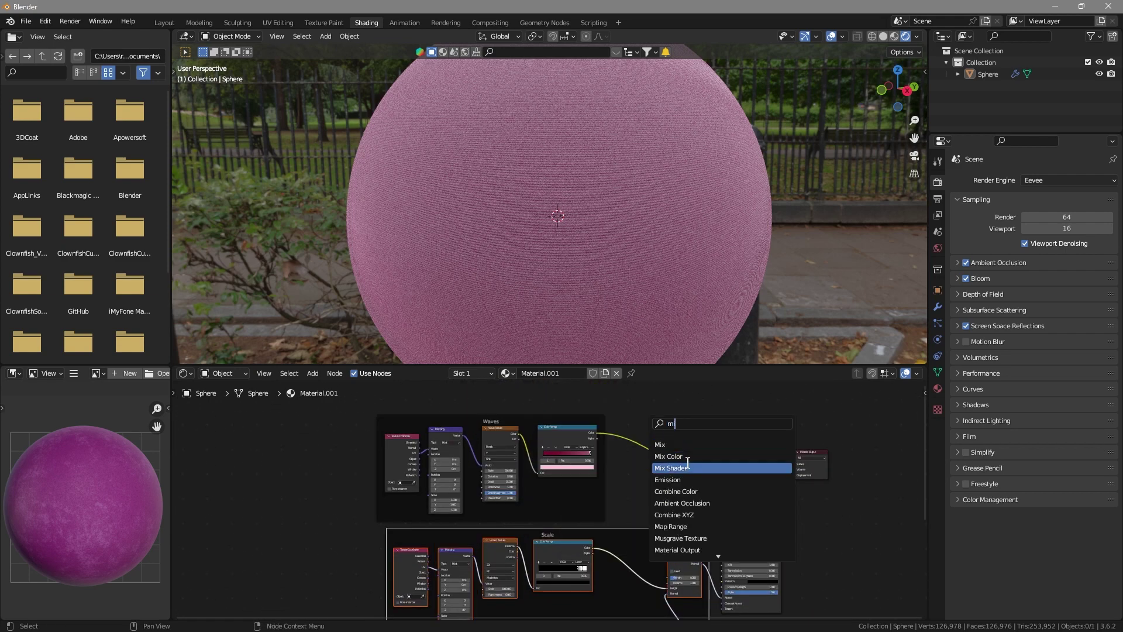
pyautogui.click(688, 464)
pyautogui.hotkey('shift', 'a')
pyautogui.click(668, 427)
pyautogui.click(704, 456)
pyautogui.click(701, 459)
pyautogui.scroll(9, 700, 458)
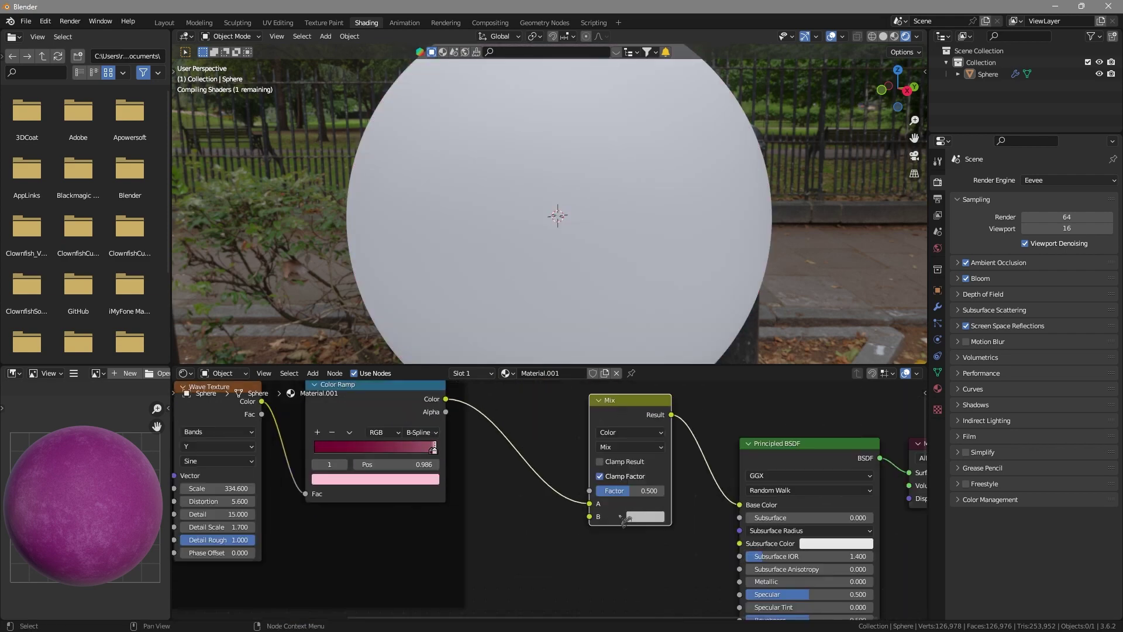
# Try pink tones for the Mix node's B colour at different Factor values, checking the weave close up
pyautogui.click(662, 518)
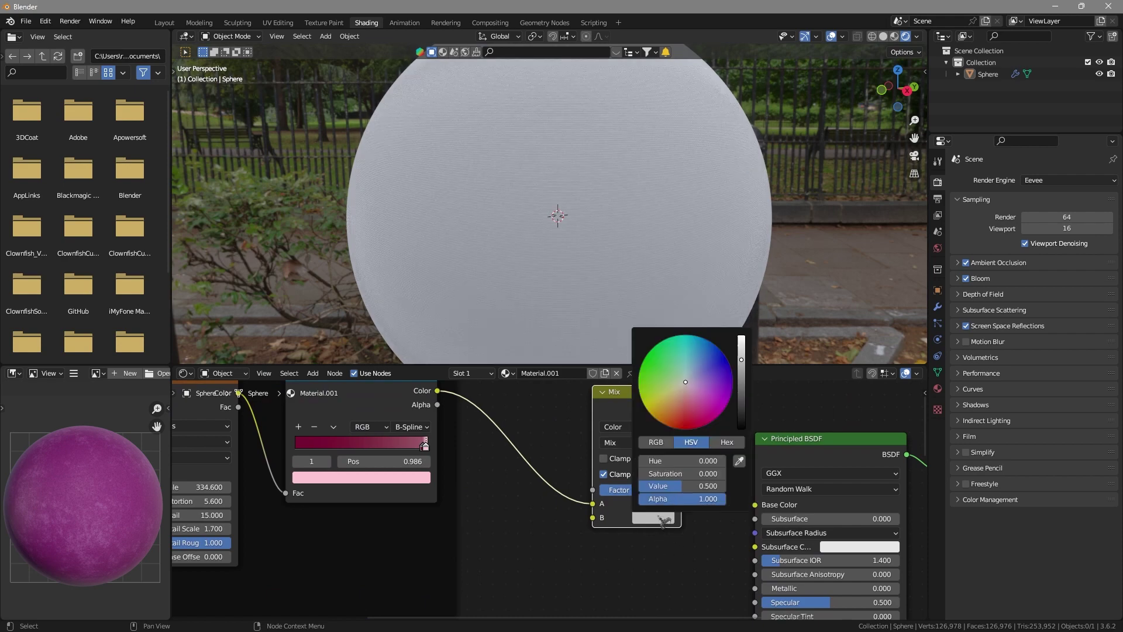
pyautogui.click(696, 409)
pyautogui.scroll(8, 618, 190)
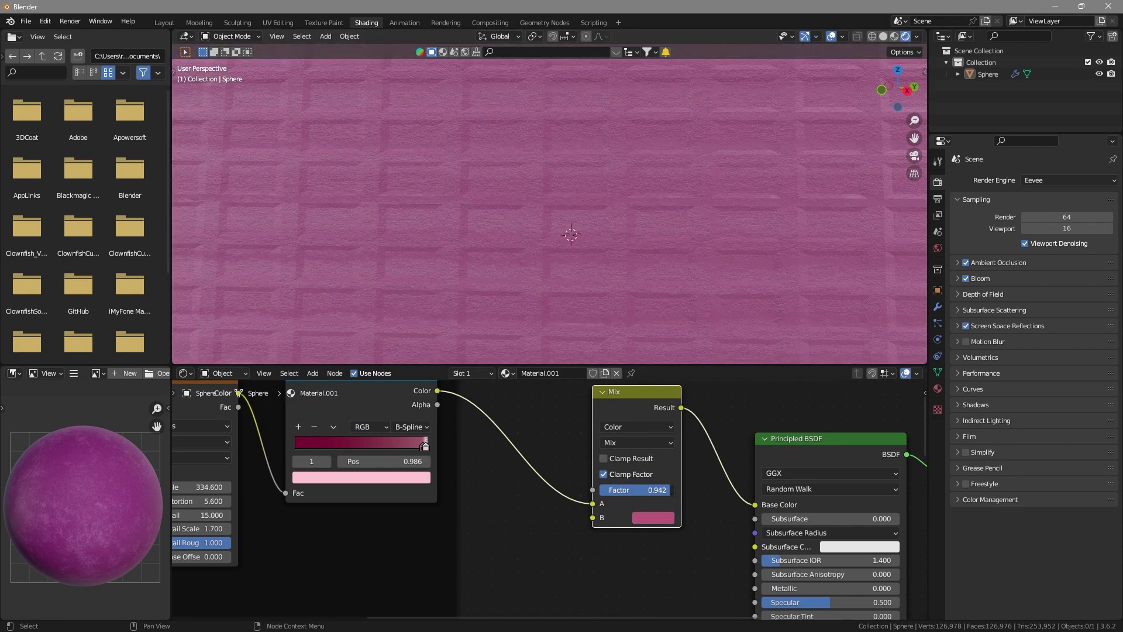
pyautogui.moveTo(669, 491); pyautogui.dragTo(642, 490)
pyautogui.click(654, 518)
pyautogui.moveTo(695, 403); pyautogui.dragTo(713, 418)
pyautogui.scroll(-9, 620, 252)
pyautogui.scroll(8, 643, 327)
# Try a bright green B colour on the Mix node with the Factor at 0.300
pyautogui.moveTo(616, 490); pyautogui.dragTo(655, 485)
pyautogui.click(661, 518)
pyautogui.click(648, 360)
pyautogui.scroll(-9, 614, 236)
pyautogui.moveTo(655, 490); pyautogui.dragTo(660, 490)
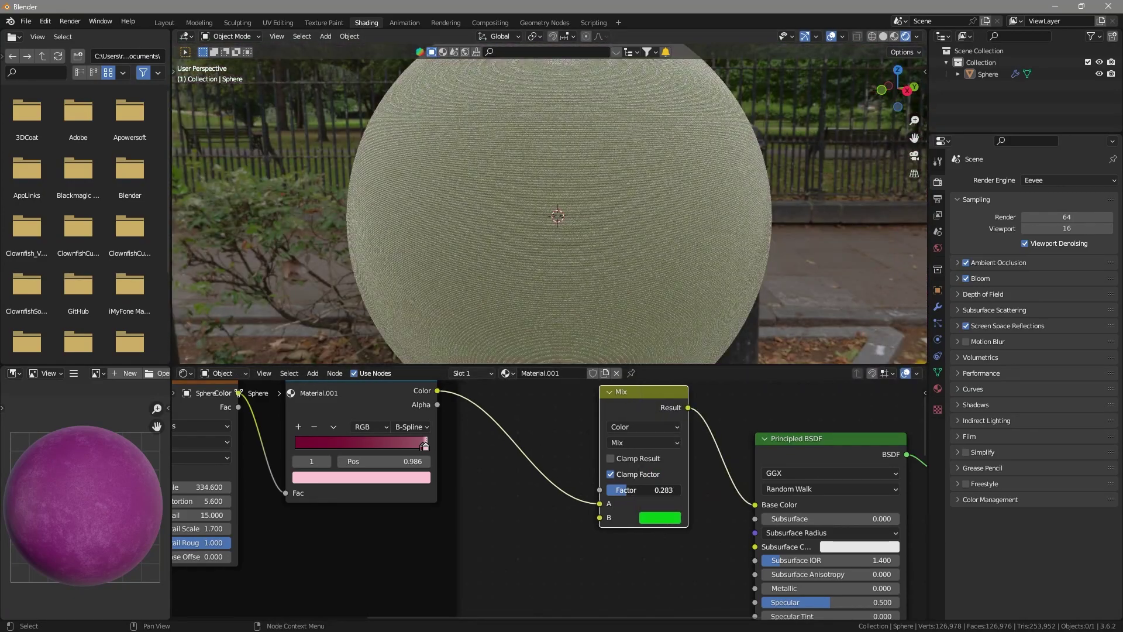
# Set the Mix node's B colour to a dark magenta with hue 0.957, saturation 0.909 and value 0.169
pyautogui.click(657, 520)
pyautogui.moveTo(718, 404); pyautogui.dragTo(707, 411)
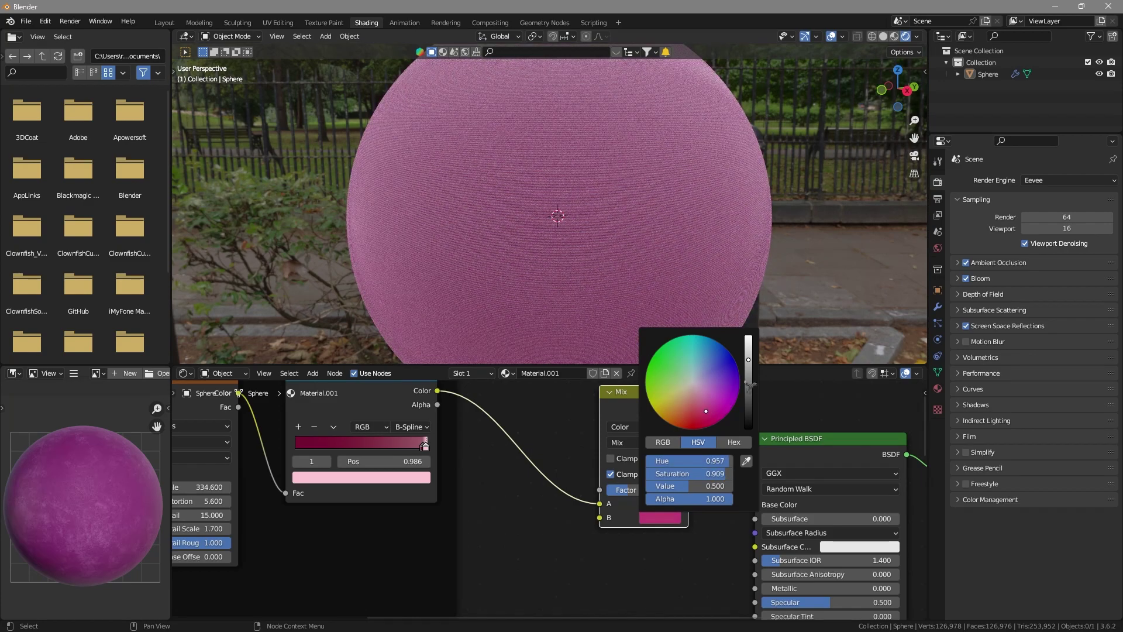
pyautogui.moveTo(748, 364); pyautogui.dragTo(748, 391)
pyautogui.scroll(-6, 685, 184)
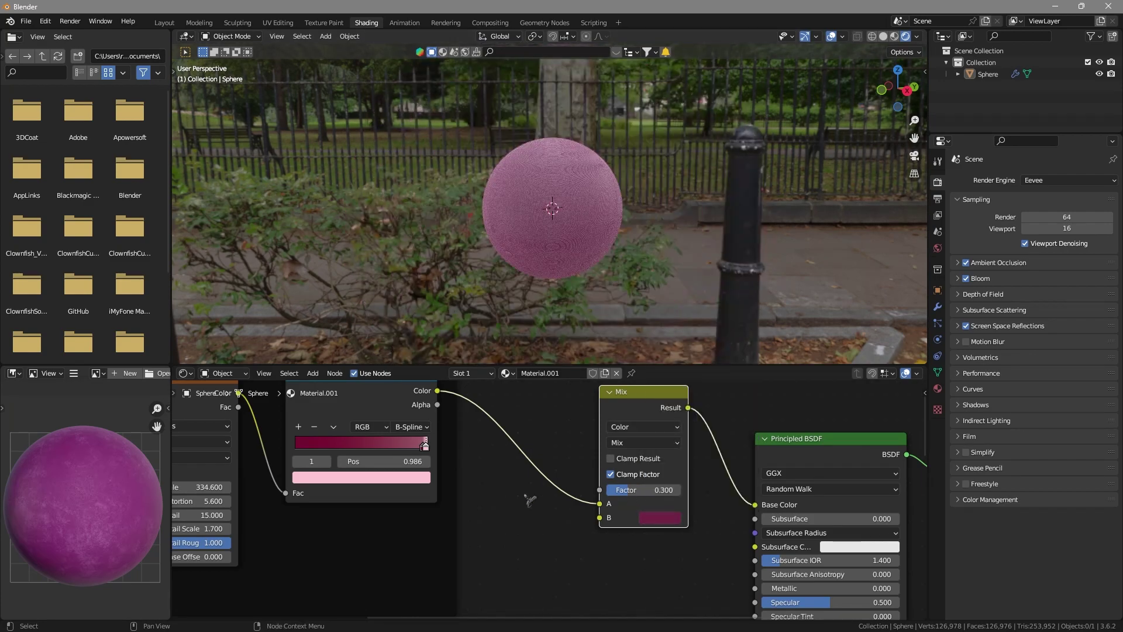
# Switch the Mix node's blending mode to Color and test a different Factor on the close-up weave
pyautogui.click(657, 444)
pyautogui.click(641, 156)
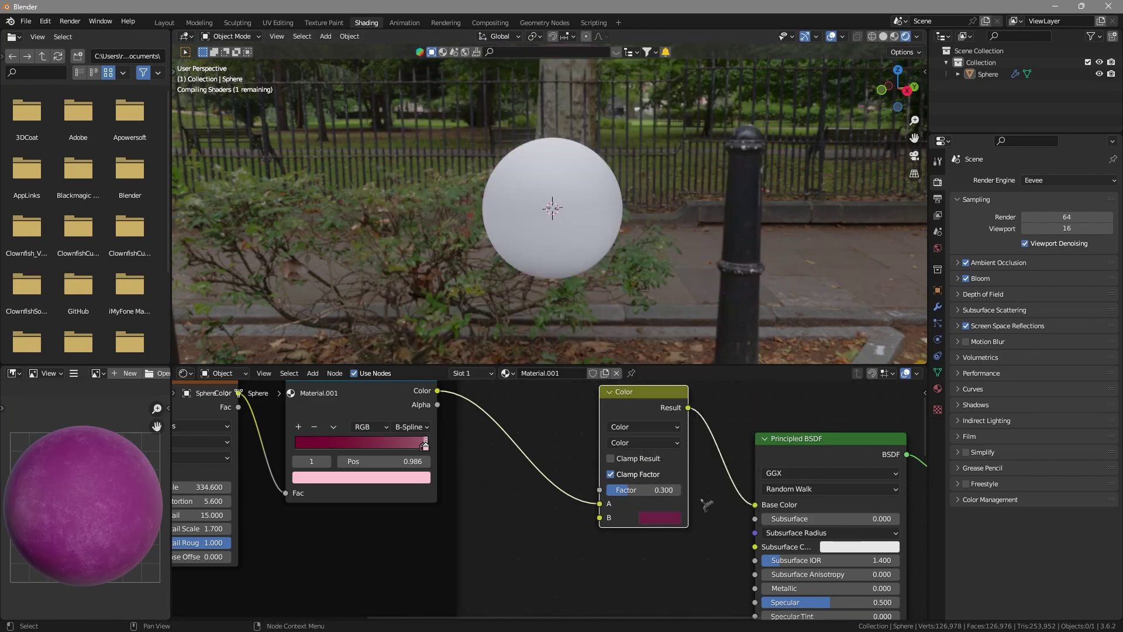
pyautogui.scroll(5, 617, 273)
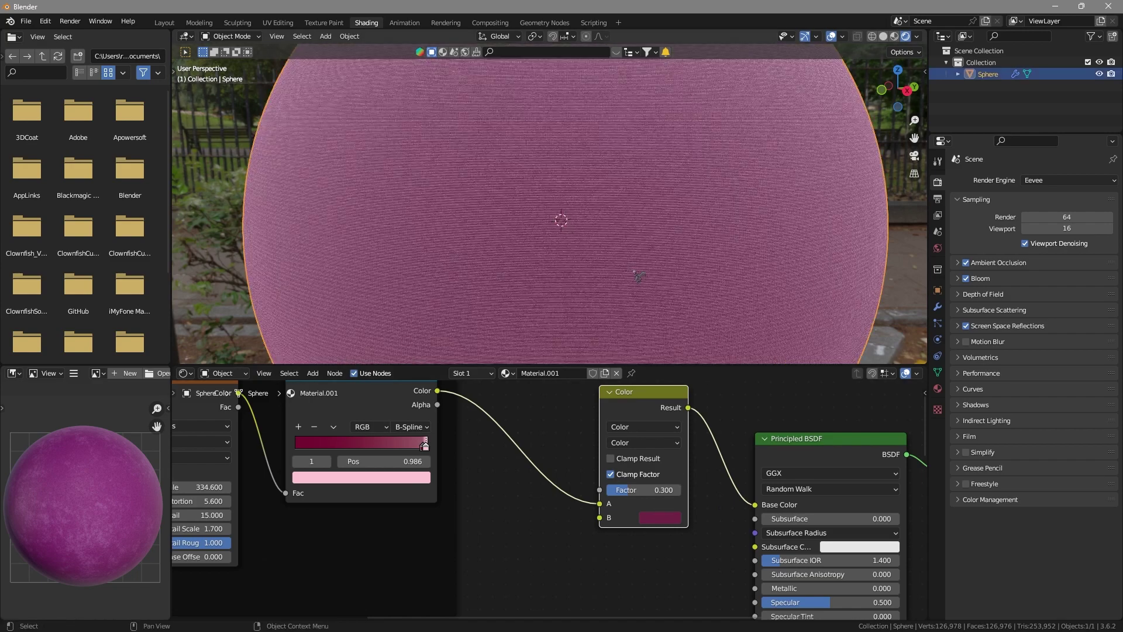
pyautogui.moveTo(649, 490); pyautogui.dragTo(702, 491)
pyautogui.scroll(5, 667, 263)
# Shift the Color blend node's B colour to a dark crimson with hue 0.978 and saturation 0.865
pyautogui.click(661, 519)
pyautogui.moveTo(691, 410); pyautogui.dragTo(693, 382)
pyautogui.scroll(-8, 521, 266)
pyautogui.click(650, 519)
pyautogui.click(699, 408)
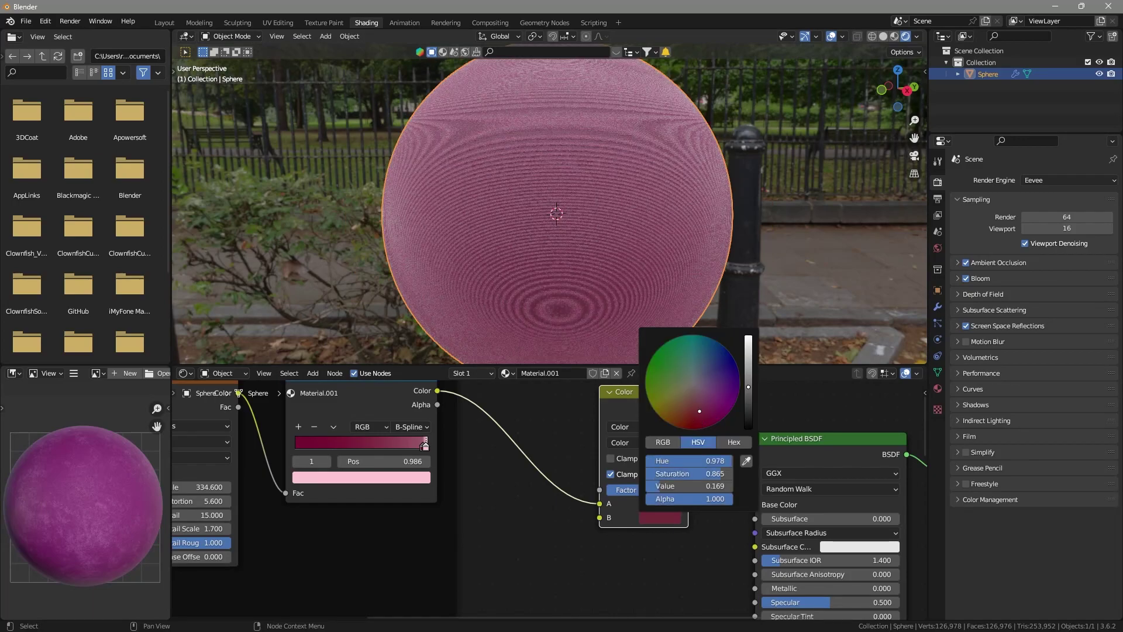
# Set the Color blend node's Factor to about 0.8 while comparing the threads from several distances and angles
pyautogui.scroll(8, 655, 234)
pyautogui.moveTo(672, 248); pyautogui.dragTo(650, 225, button='middle')
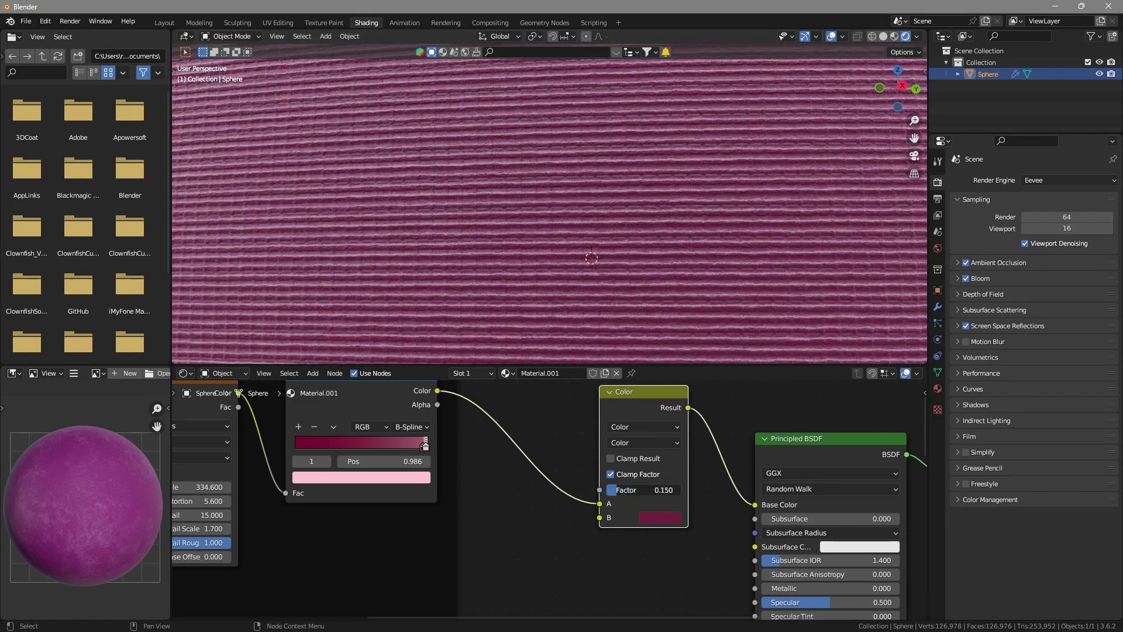
pyautogui.scroll(-1, 519, 476)
pyautogui.scroll(-2, 519, 475)
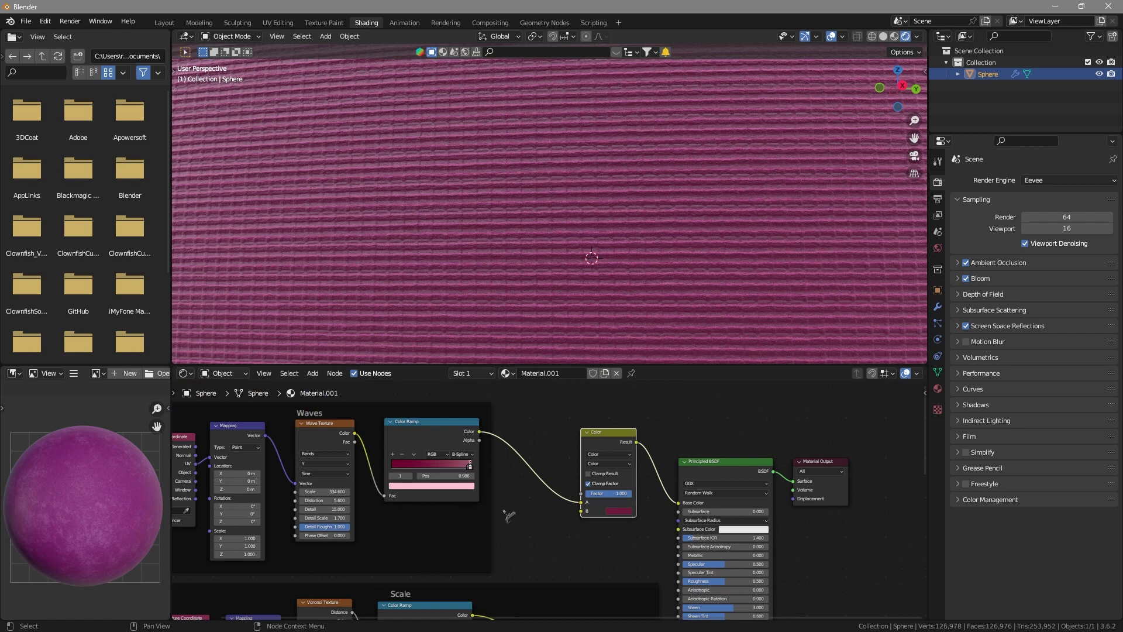
pyautogui.scroll(1, 509, 516)
pyautogui.scroll(-3, 504, 516)
pyautogui.scroll(-2, 587, 311)
pyautogui.scroll(1, 587, 312)
pyautogui.moveTo(642, 281); pyautogui.dragTo(460, 251, button='middle')
pyautogui.scroll(-3, 686, 289)
pyautogui.scroll(4, 460, 251)
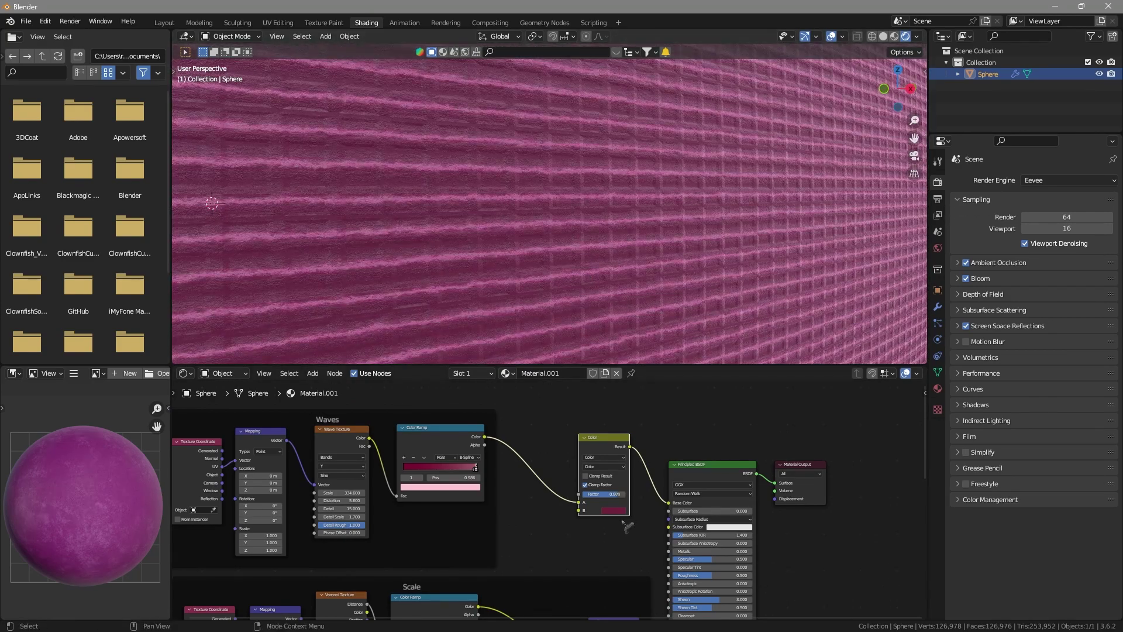
# Shift the Color blend node's B colour to a more purple dark magenta and check the sphere
pyautogui.click(613, 511)
pyautogui.moveTo(620, 449)
pyautogui.mouseDown()
pyautogui.moveTo(618, 434)
pyautogui.moveTo(619, 447)
pyautogui.mouseUp()
pyautogui.scroll(-6, 682, 219)
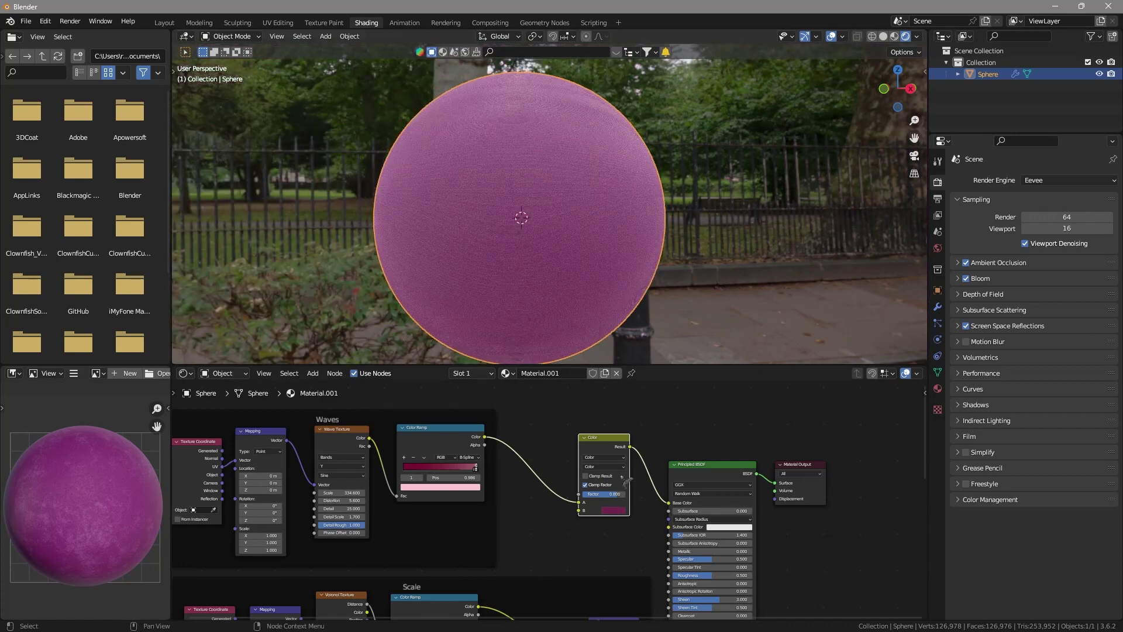
pyautogui.scroll(-4, 629, 485)
pyautogui.moveTo(649, 304); pyautogui.dragTo(617, 307, button='middle')
pyautogui.scroll(6, 580, 306)
# Add a Noise Texture node in the empty area above the Waves frame
pyautogui.scroll(-5, 525, 484)
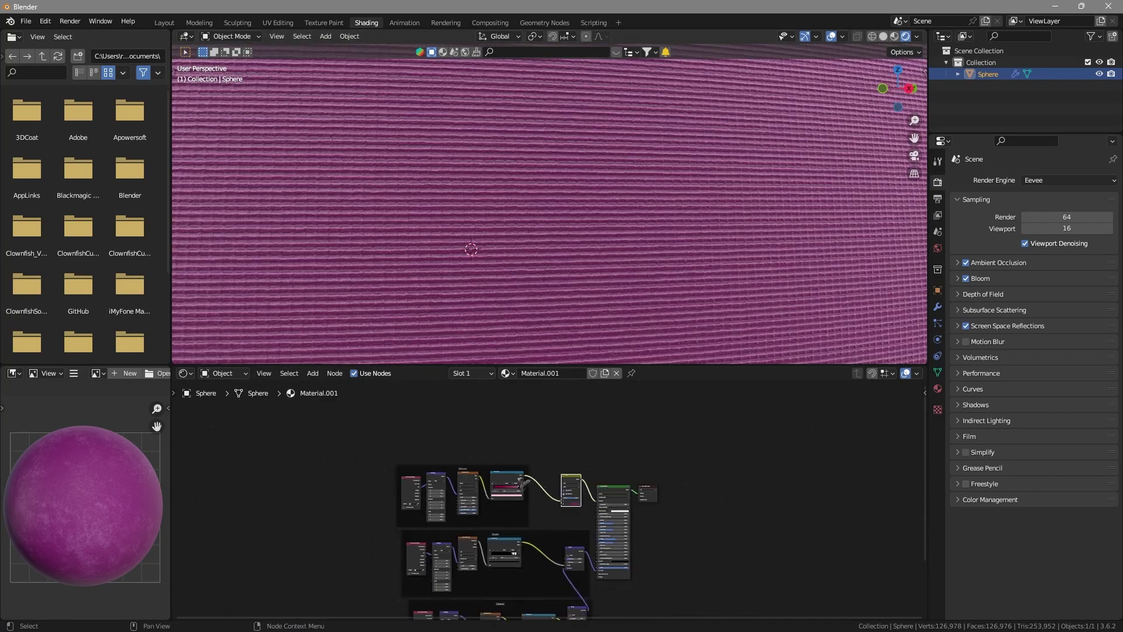
pyautogui.scroll(-3, 525, 484)
pyautogui.hotkey('shift', 'a')
pyautogui.click(372, 494)
pyautogui.write('no')
pyautogui.press('Return')
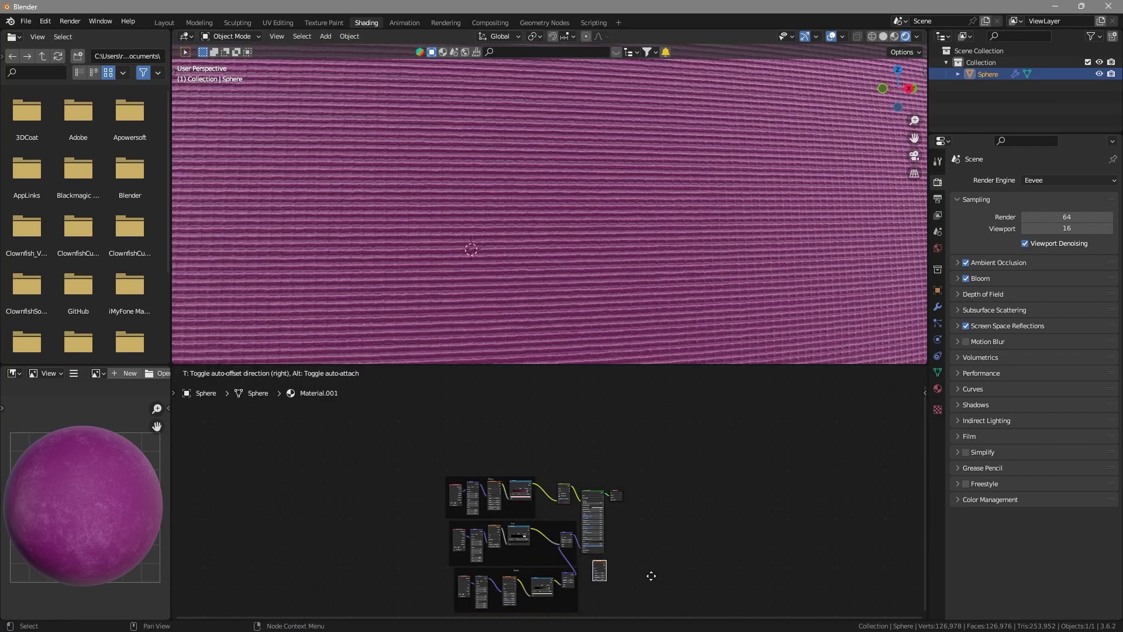
pyautogui.click(403, 533)
pyautogui.hotkey('shift', 'a')
pyautogui.click(508, 444)
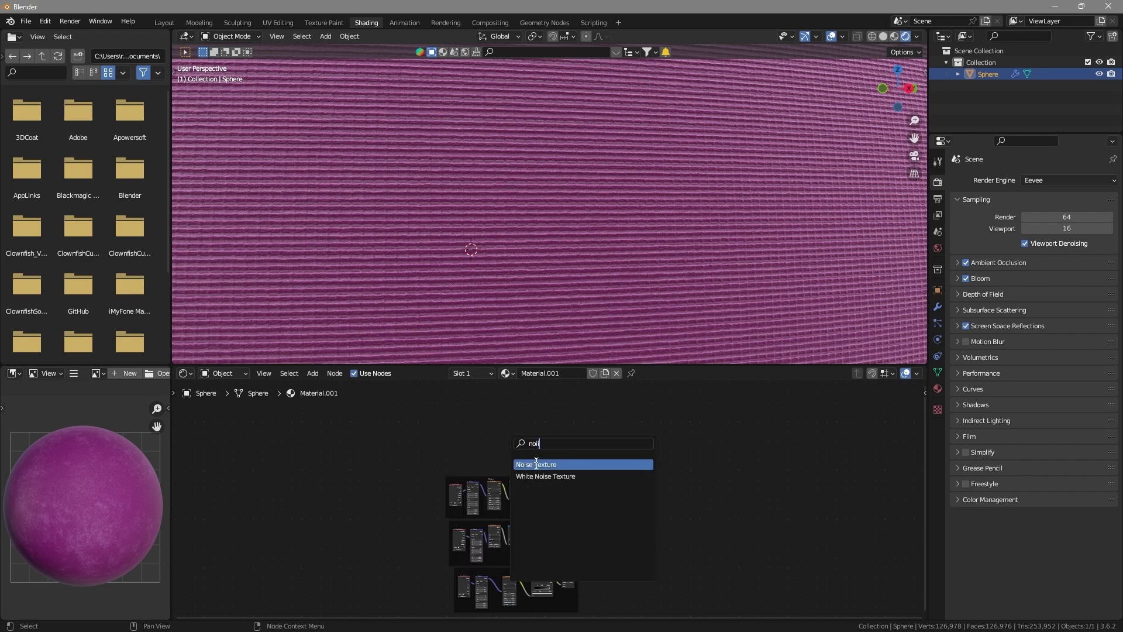
pyautogui.click(536, 464)
pyautogui.click(535, 466)
# Preview the Noise Texture on the sphere and insert a Color Ramp after its Fac output
pyautogui.scroll(5, 533, 491)
pyautogui.keyDown('ctrl'); pyautogui.keyDown('shift'); pyautogui.click(486, 417); pyautogui.keyUp('shift'); pyautogui.keyUp('ctrl')
pyautogui.moveTo(486, 417); pyautogui.dragTo(538, 468, button='middle')
pyautogui.scroll(12, 537, 469)
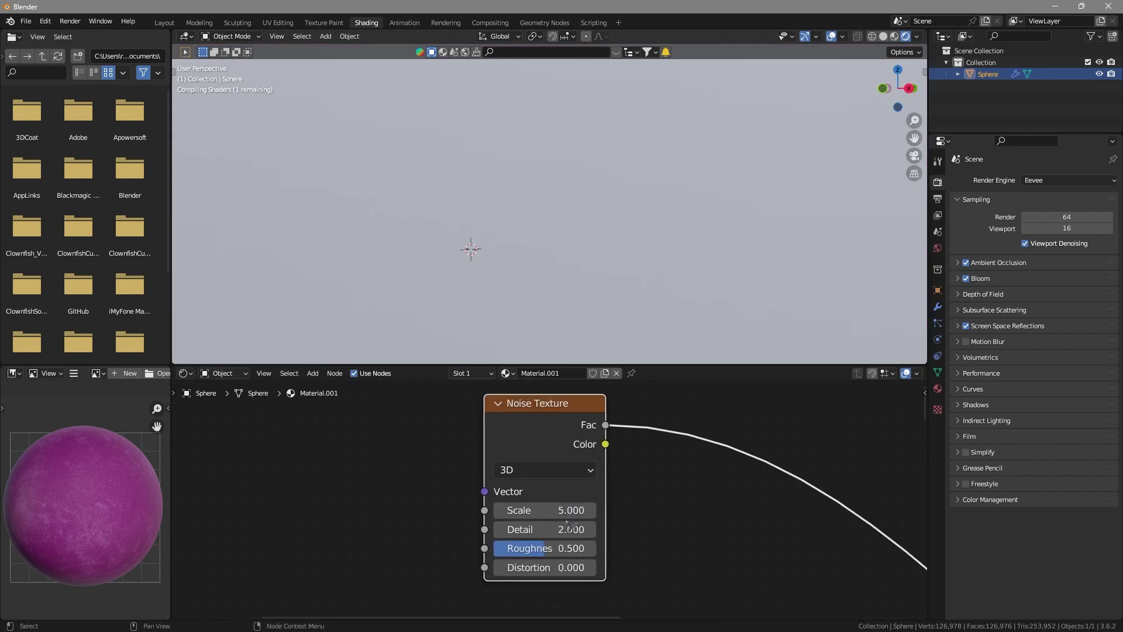
pyautogui.click(712, 432)
pyautogui.rightClick(724, 436)
pyautogui.hotkey('shift', 'a')
pyautogui.click(735, 447)
pyautogui.write('c')
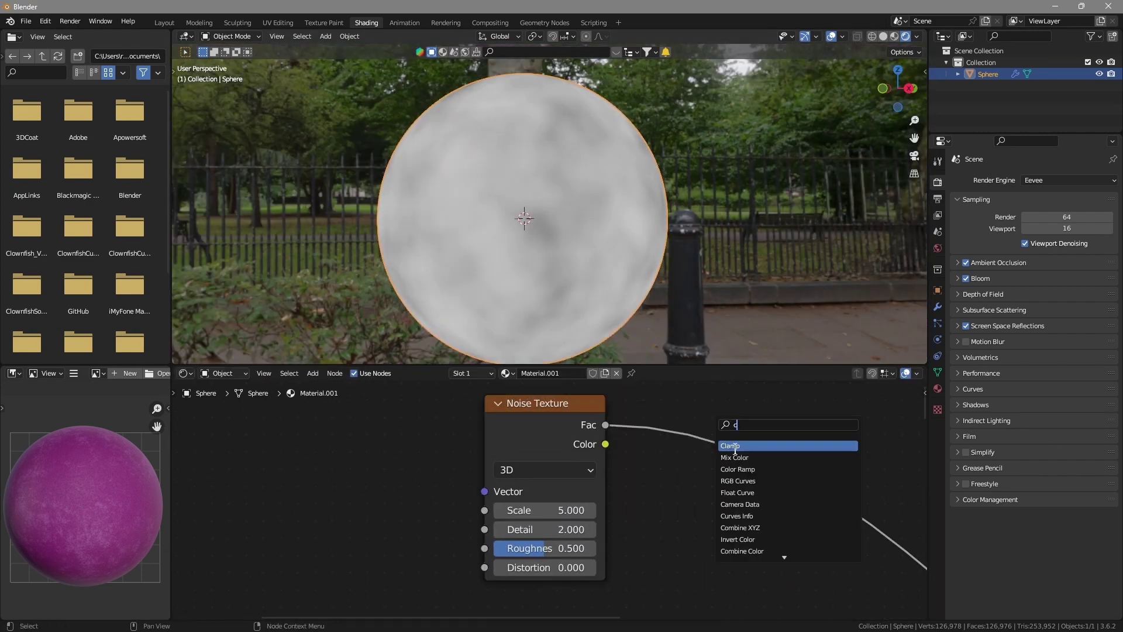
pyautogui.click(739, 469)
pyautogui.click(748, 462)
# Set the noise's Scale to 0.510, Detail to 7.100 and Roughness to 0.992, and the ramp's black stop to 0.327
pyautogui.moveTo(545, 548); pyautogui.dragTo(564, 549)
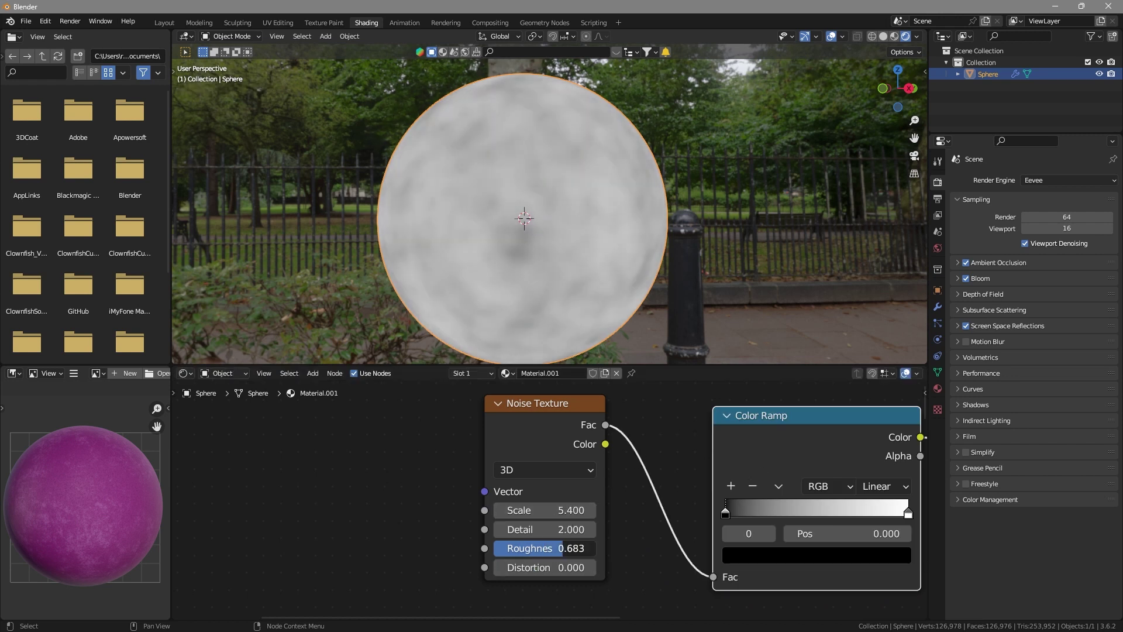
pyautogui.moveTo(565, 511); pyautogui.dragTo(542, 511)
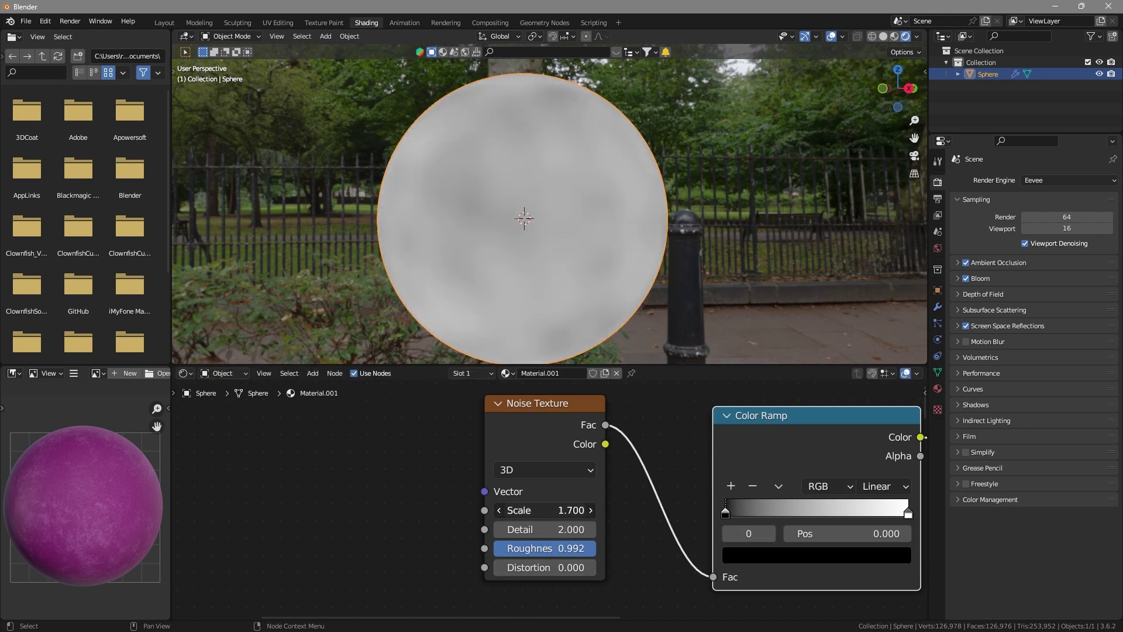
pyautogui.moveTo(727, 521); pyautogui.dragTo(800, 511)
pyautogui.moveTo(573, 510); pyautogui.dragTo(463, 512)
# Add Texture Coordinate and Mapping nodes to the Noise Texture and feed the Mapping's Vector from the UV output
pyautogui.keyDown('ctrl'); pyautogui.keyDown('shift'); pyautogui.click(543, 433); pyautogui.keyUp('shift'); pyautogui.keyUp('ctrl')
pyautogui.hotkey('ctrl', 'z')
pyautogui.hotkey('ctrl', 't')
pyautogui.scroll(-4, 540, 421)
pyautogui.moveTo(384, 497); pyautogui.dragTo(498, 493, button='middle')
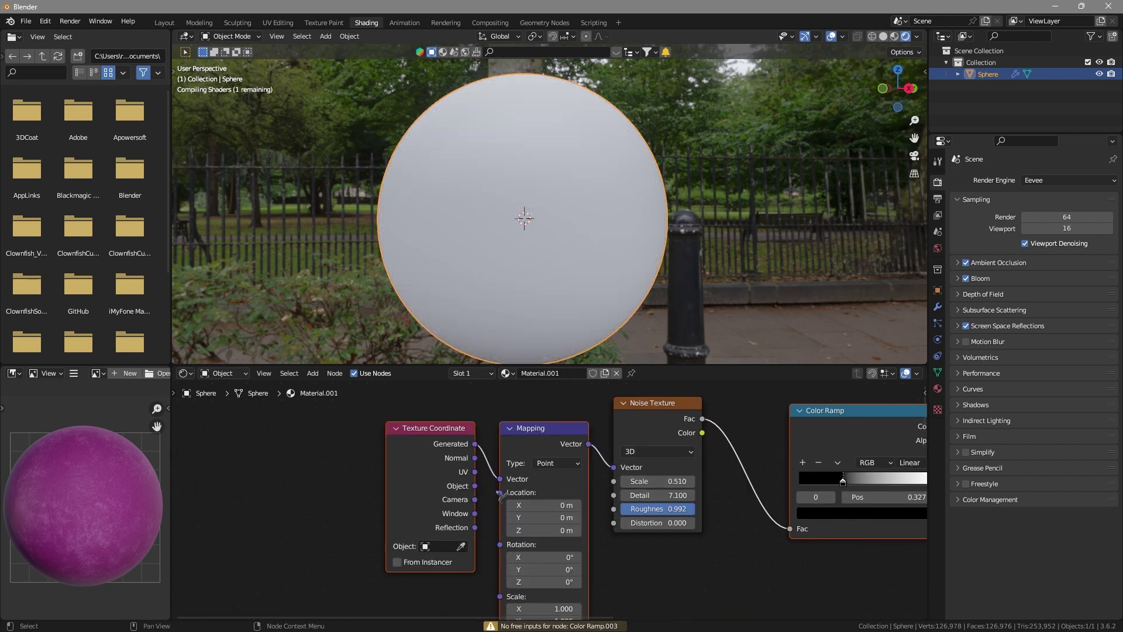
pyautogui.scroll(-3, 561, 495)
pyautogui.moveTo(560, 495); pyautogui.dragTo(548, 470)
pyautogui.click(693, 522)
pyautogui.moveTo(692, 521); pyautogui.dragTo(662, 522, button='middle')
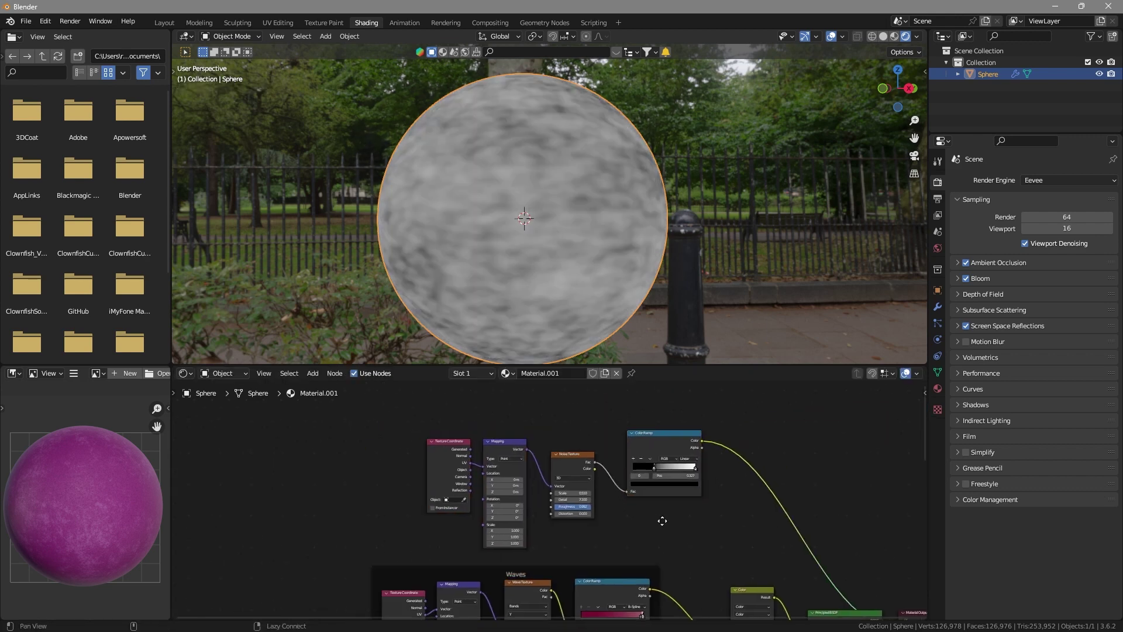
pyautogui.scroll(4, 567, 500)
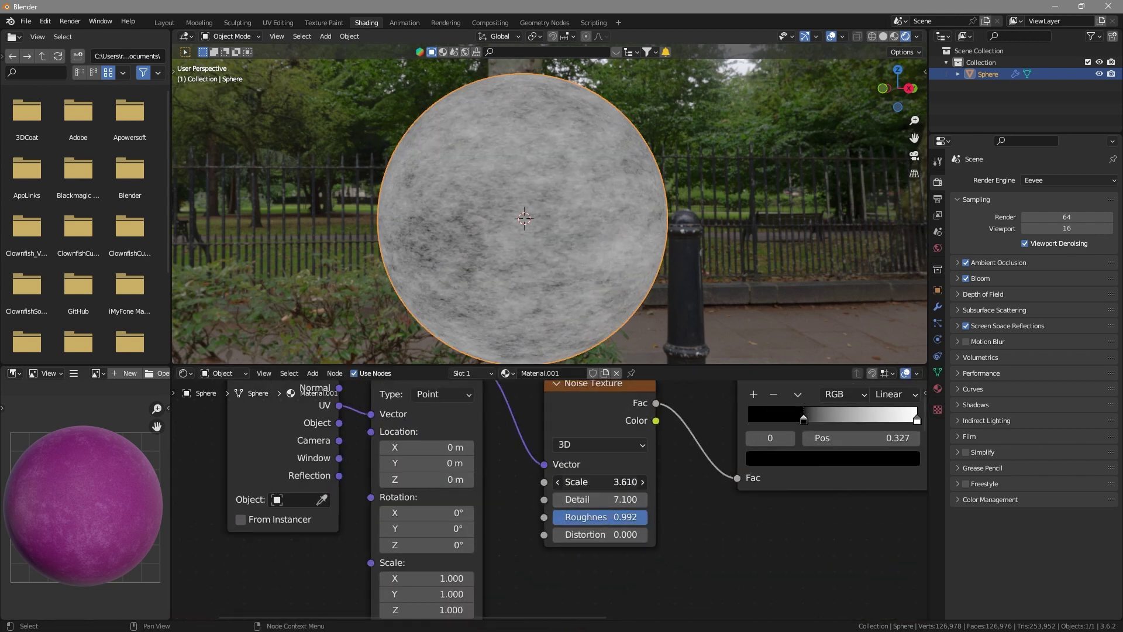
# Feed the Mapping from the Object output, connect the noise's Color output to the ramp, and set Detail to 12.200 and Roughness to 0.750
pyautogui.keyDown('alt'); pyautogui.moveTo(341, 442); pyautogui.dragTo(344, 452); pyautogui.keyUp('alt')
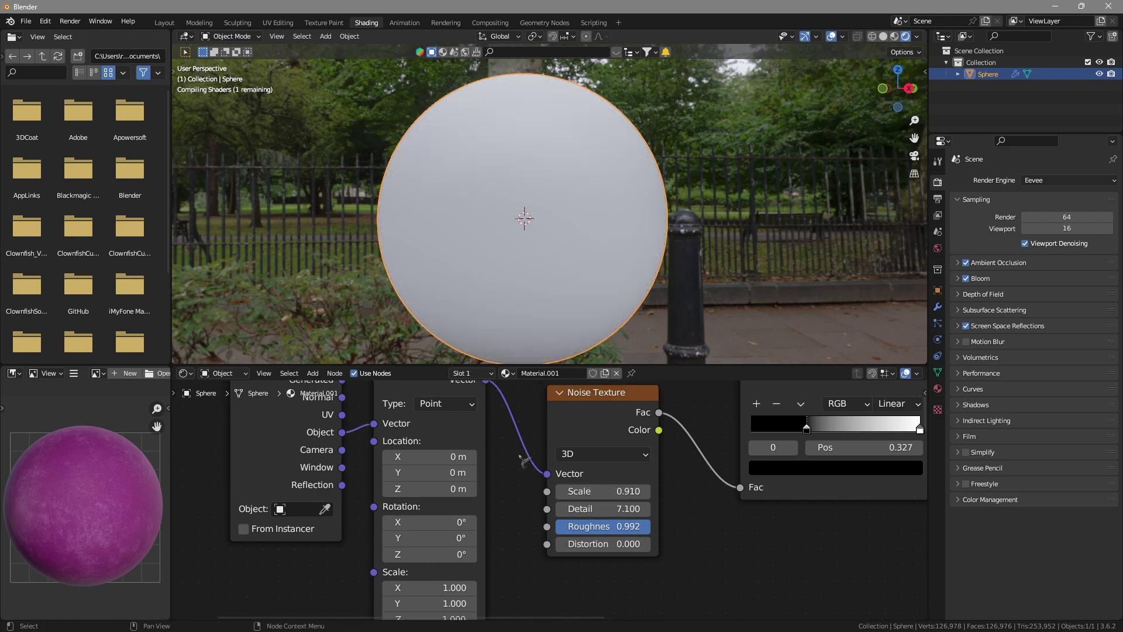
pyautogui.scroll(3, 748, 524)
pyautogui.keyDown('shift'); pyautogui.moveTo(635, 491); pyautogui.dragTo(627, 490); pyautogui.keyUp('shift')
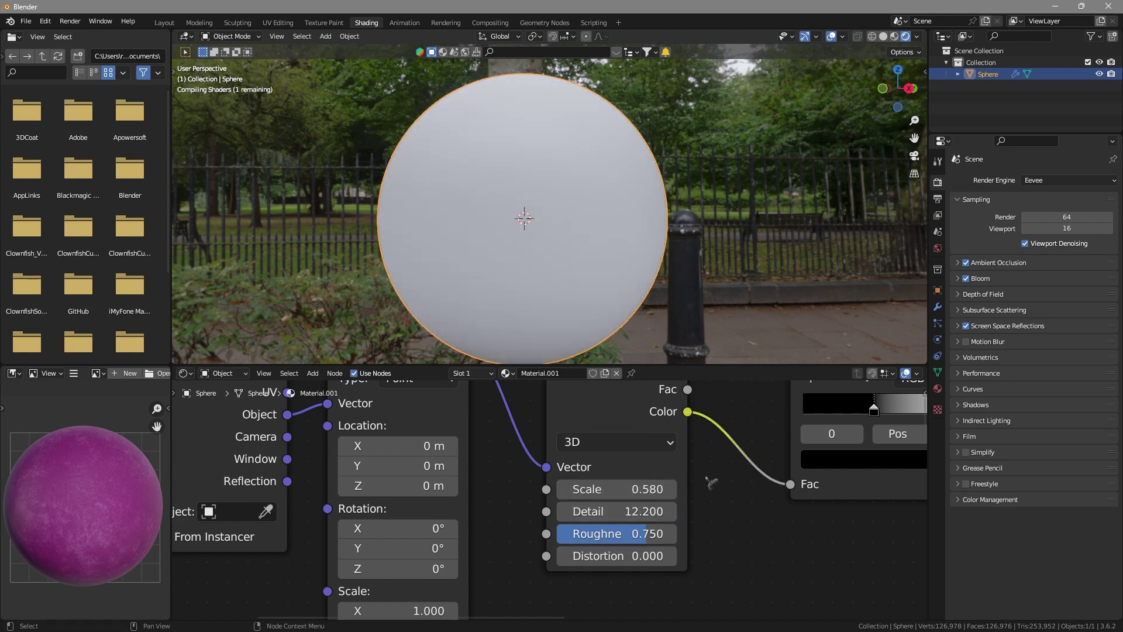
pyautogui.scroll(-8, 712, 483)
pyautogui.scroll(10, 649, 498)
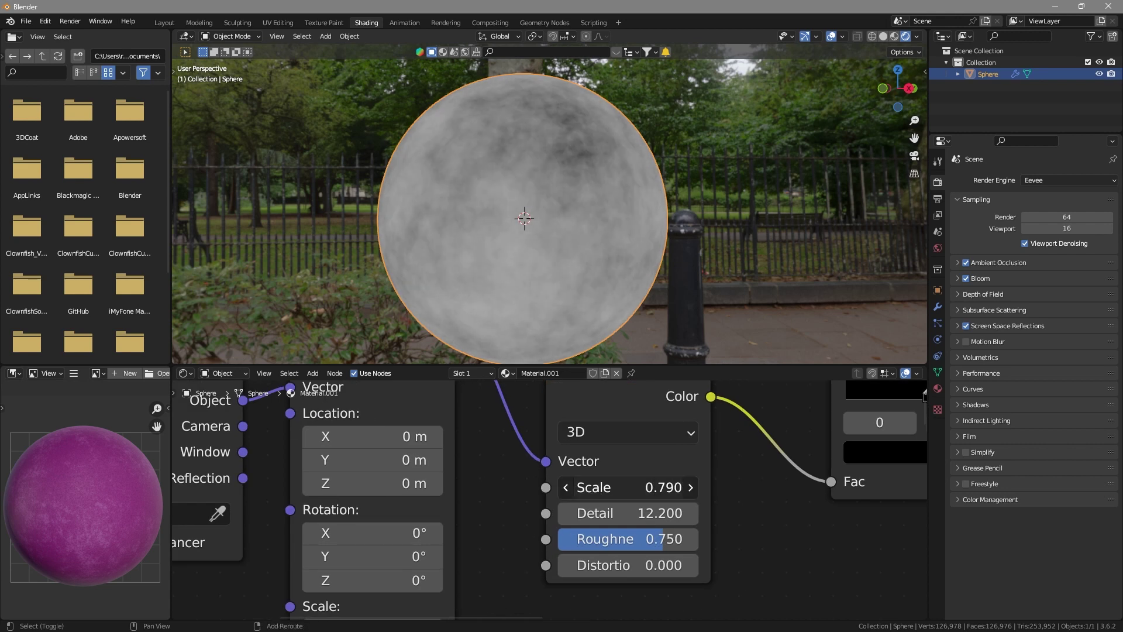
# Set the noise Scale to 1.250 and move the ramp's black stop to 0.505 and white stop to 0.895
pyautogui.keyDown('shift'); pyautogui.moveTo(649, 490); pyautogui.dragTo(425, 520, button='middle'); pyautogui.keyUp('shift')
pyautogui.moveTo(707, 426); pyautogui.dragTo(734, 428)
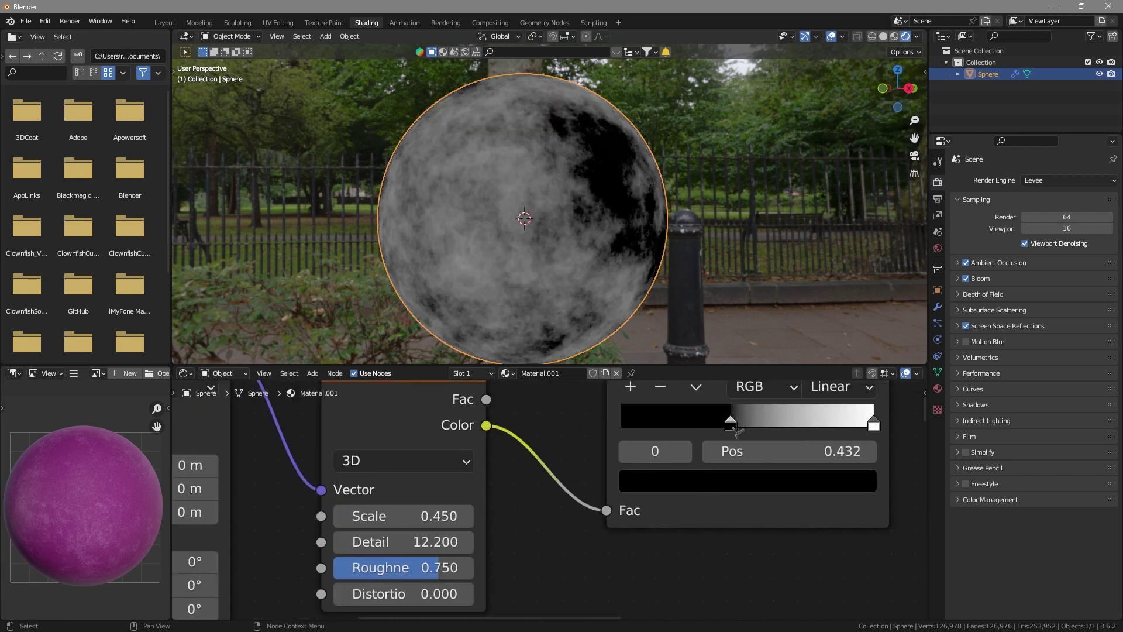
pyautogui.moveTo(403, 516); pyautogui.dragTo(398, 516)
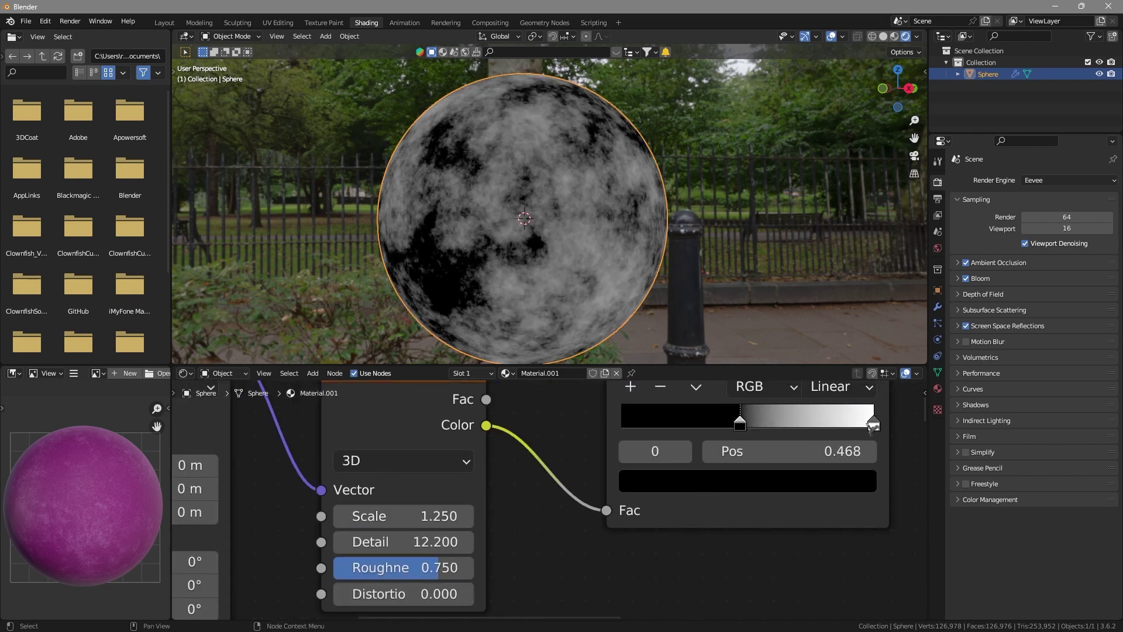
pyautogui.moveTo(873, 426); pyautogui.dragTo(847, 427)
pyautogui.moveTo(740, 427); pyautogui.dragTo(749, 428)
# Set the Noise Texture's Scale to 2.970 and Detail to 15.000, and raise its Roughness slightly
pyautogui.keyDown('shift'); pyautogui.moveTo(404, 517); pyautogui.dragTo(503, 516); pyautogui.keyUp('shift')
pyautogui.scroll(-5, 578, 286)
pyautogui.scroll(4, 578, 287)
pyautogui.moveTo(410, 568); pyautogui.dragTo(417, 569)
pyautogui.scroll(-18, 589, 557)
pyautogui.moveTo(656, 554); pyautogui.dragTo(586, 488, button='middle')
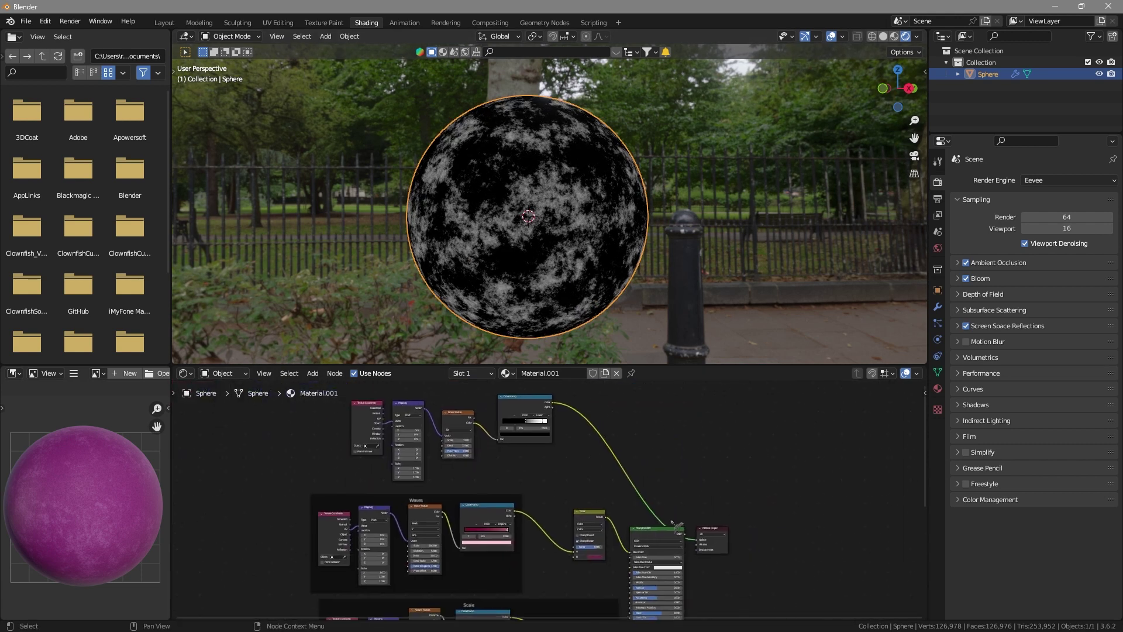
# Reconnect the Principled BSDF to the Material Output and insert a duplicate of the Color mix node before it, set to Multiply
pyautogui.scroll(6, 773, 562)
pyautogui.moveTo(730, 546); pyautogui.dragTo(772, 555)
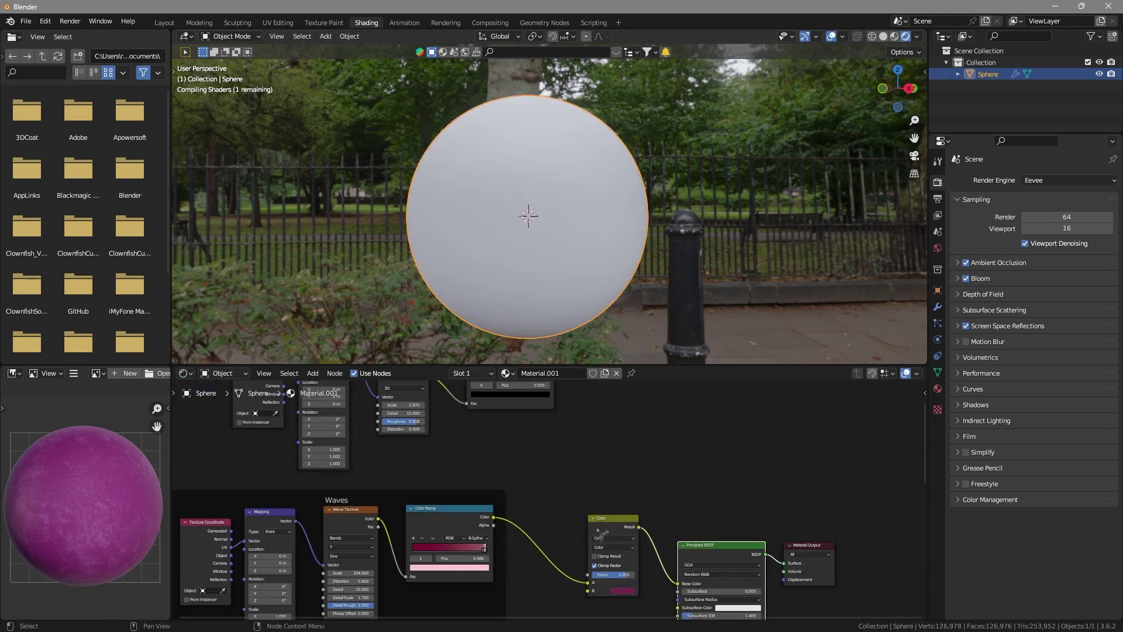
pyautogui.click(609, 527)
pyautogui.hotkey('shift', 'd')
pyautogui.click(668, 499)
pyautogui.moveTo(721, 498); pyautogui.dragTo(689, 498, button='middle')
pyautogui.click(670, 519)
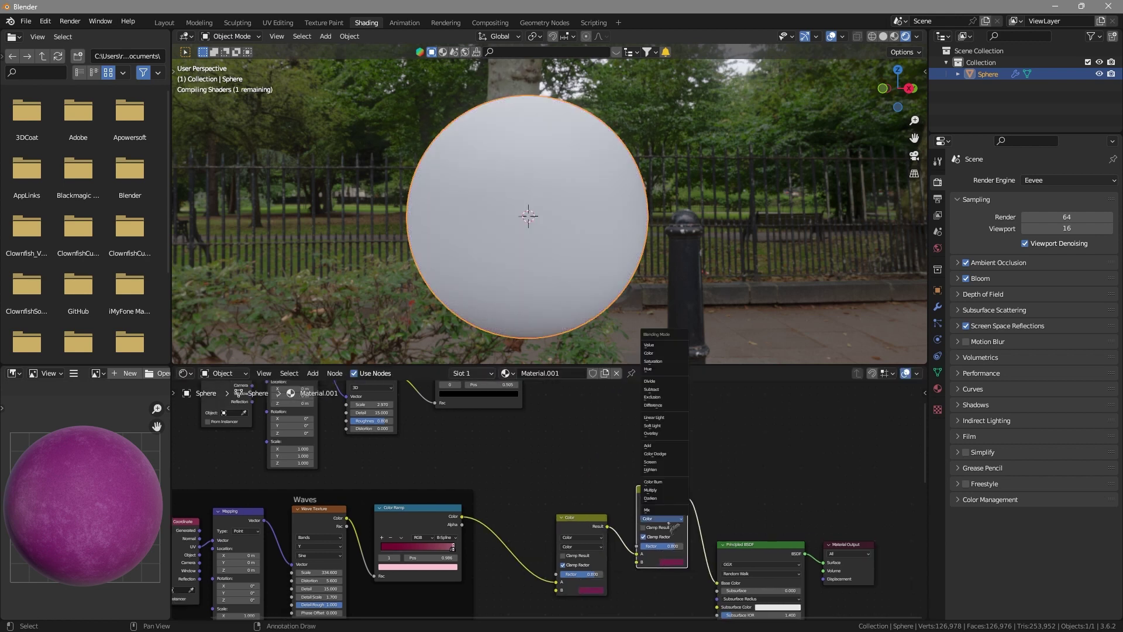
pyautogui.click(663, 492)
# Make the Multiply node's B colour white and link the noise Color Ramp's Color output into B
pyautogui.moveTo(593, 474); pyautogui.dragTo(592, 509, button='middle')
pyautogui.click(673, 596)
pyautogui.moveTo(721, 522); pyautogui.dragTo(721, 505)
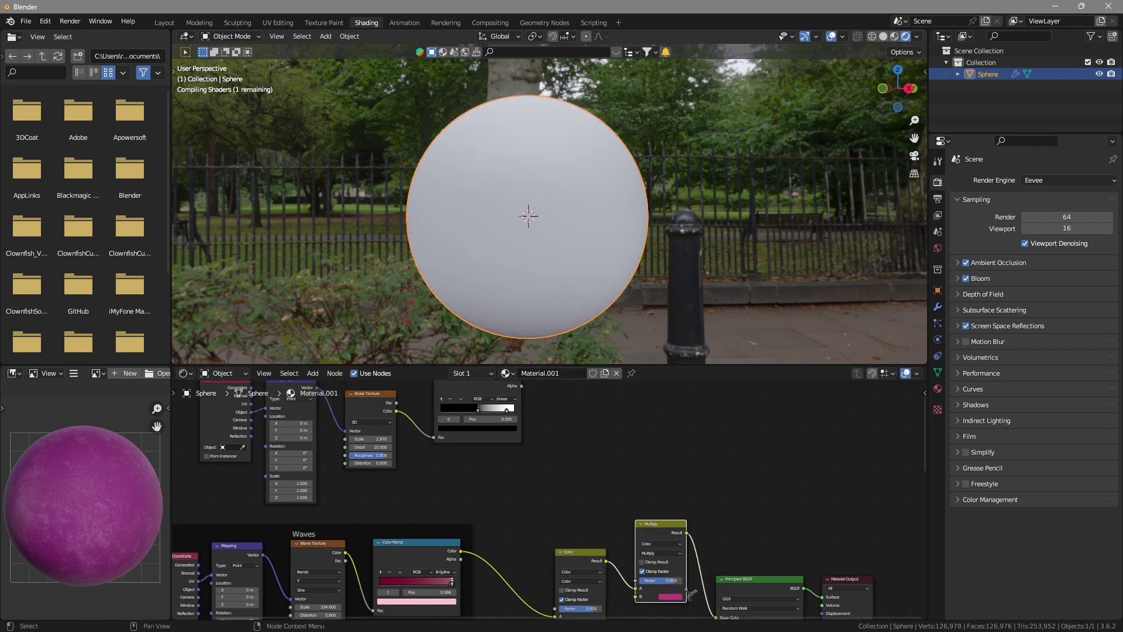
pyautogui.click(677, 597)
pyautogui.scroll(-2, 553, 500)
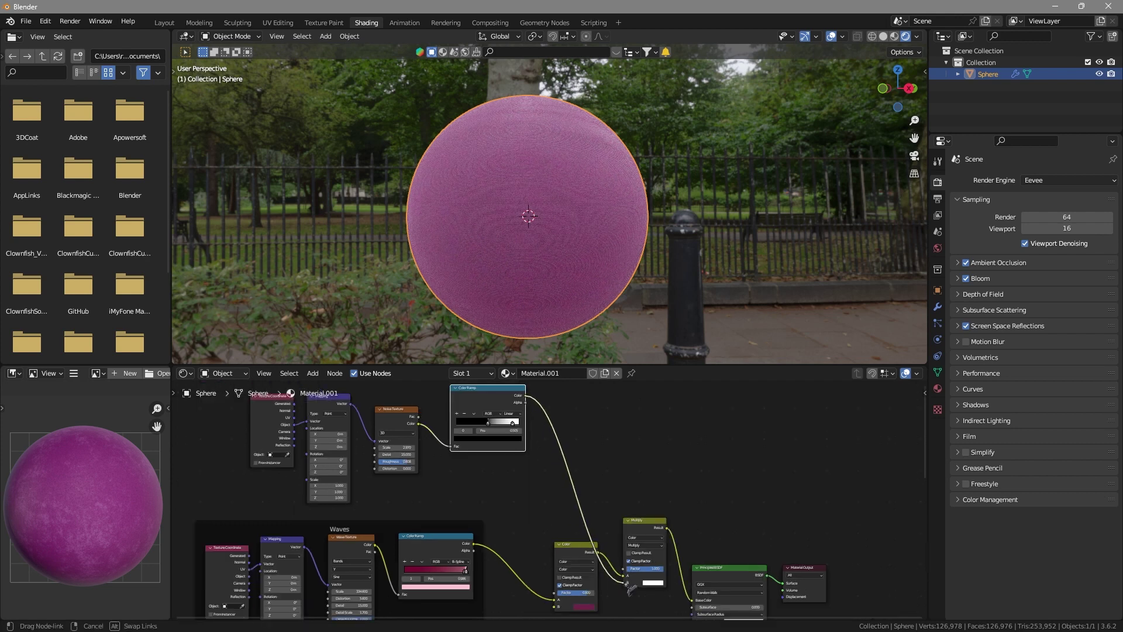
pyautogui.moveTo(626, 584); pyautogui.dragTo(626, 583)
pyautogui.scroll(-14, 550, 503)
pyautogui.scroll(15, 525, 502)
pyautogui.moveTo(525, 502); pyautogui.dragTo(638, 565, button='middle')
# Tint the noise ramp's first stop light pink and its second stop pale blue
pyautogui.click(644, 515)
pyautogui.scroll(-11, 645, 515)
pyautogui.scroll(16, 638, 564)
pyautogui.scroll(5, 638, 565)
pyautogui.click(756, 575)
pyautogui.moveTo(884, 304); pyautogui.dragTo(886, 233)
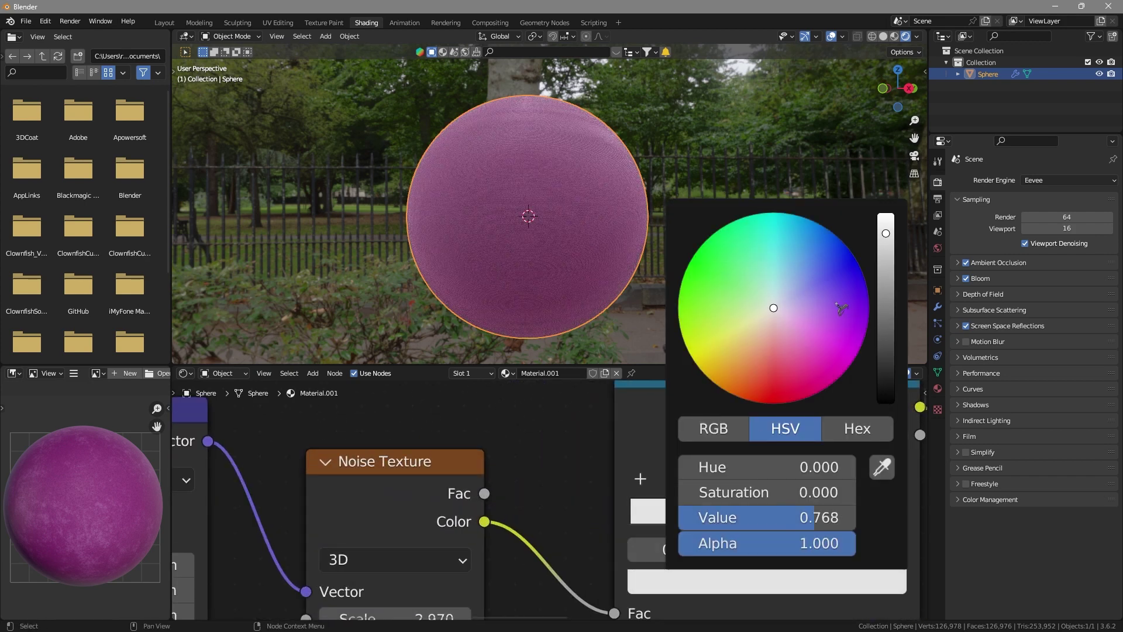
pyautogui.moveTo(799, 340)
pyautogui.mouseDown()
pyautogui.moveTo(764, 360)
pyautogui.moveTo(819, 266)
pyautogui.moveTo(797, 310)
pyautogui.mouseUp()
pyautogui.click(876, 520)
pyautogui.click(857, 578)
pyautogui.moveTo(886, 293); pyautogui.dragTo(885, 243)
pyautogui.moveTo(802, 339)
pyautogui.mouseDown()
pyautogui.moveTo(790, 362)
pyautogui.moveTo(764, 213)
pyautogui.moveTo(781, 301)
pyautogui.mouseUp()
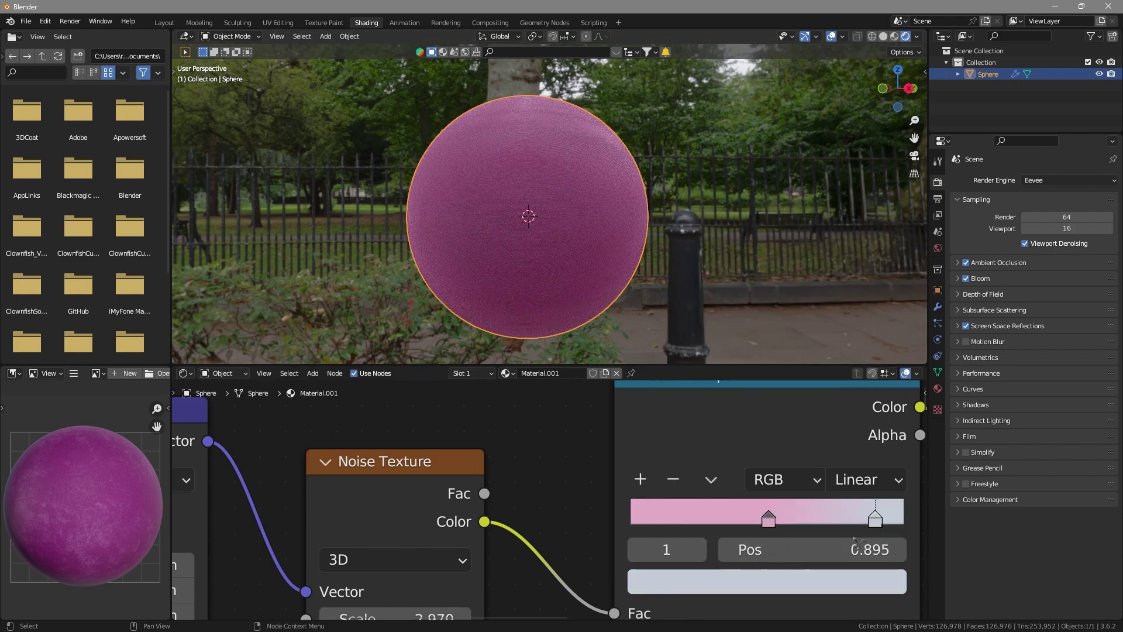
# Change the noise ramp's second stop to black and its first stop to white
pyautogui.click(857, 585)
pyautogui.moveTo(886, 246); pyautogui.dragTo(886, 403)
pyautogui.click(769, 520)
pyautogui.click(773, 581)
pyautogui.click(735, 369)
pyautogui.scroll(2, 590, 245)
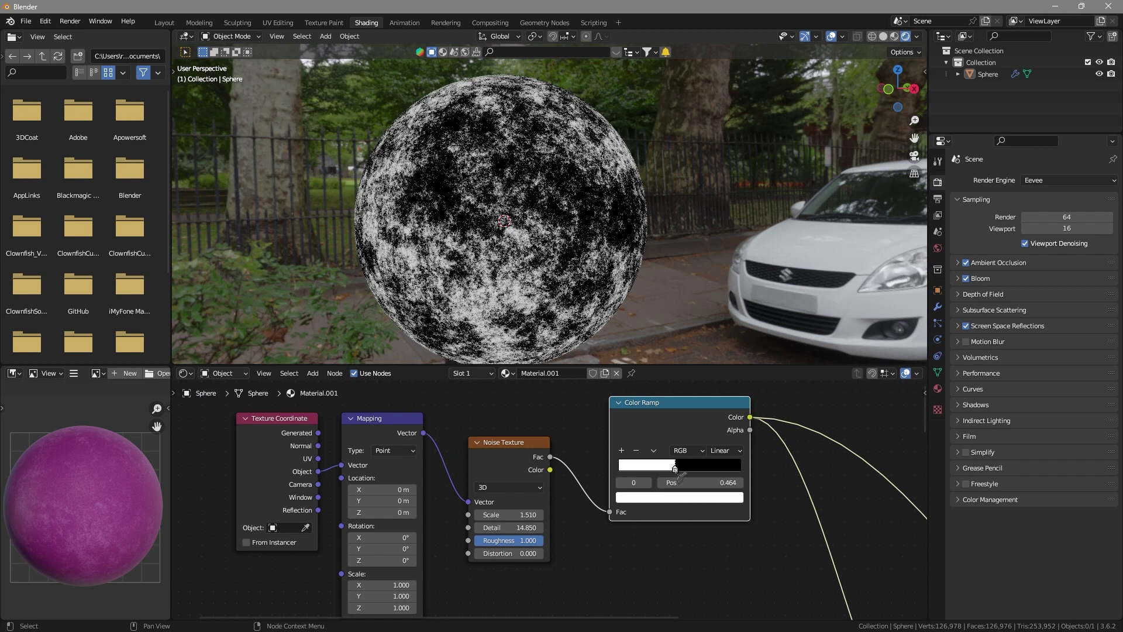
# Reconnect the Principled BSDF to the Material Output's Surface in place of the ramp preview
pyautogui.scroll(-2, 550, 216)
pyautogui.scroll(-5, 627, 507)
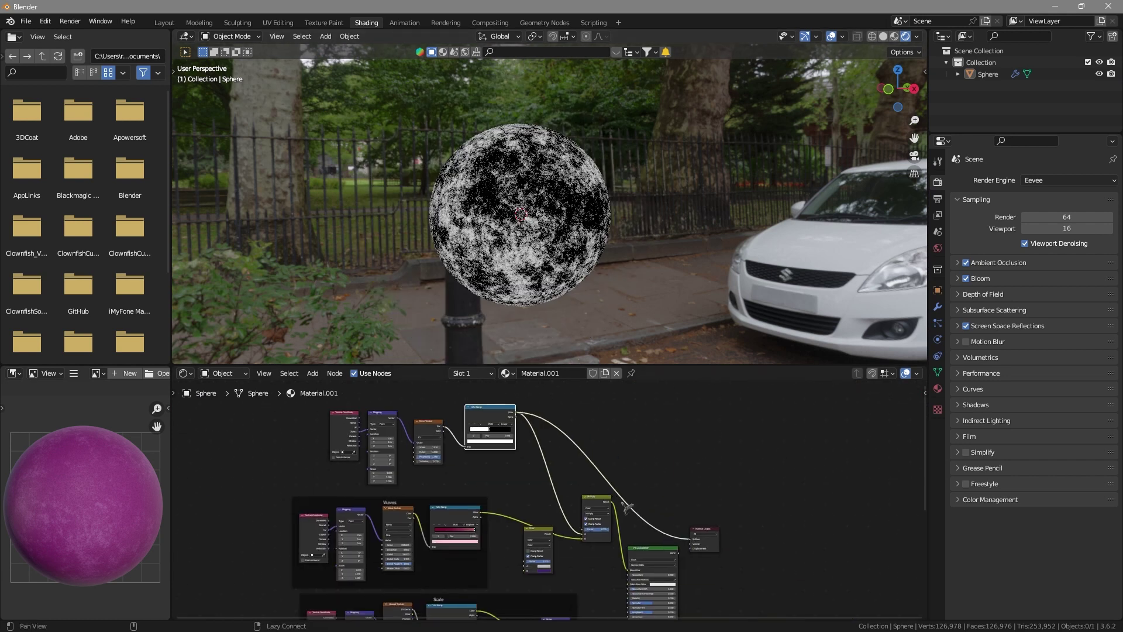
pyautogui.scroll(3, 627, 507)
pyautogui.moveTo(791, 599); pyautogui.dragTo(812, 572)
pyautogui.scroll(-3, 671, 530)
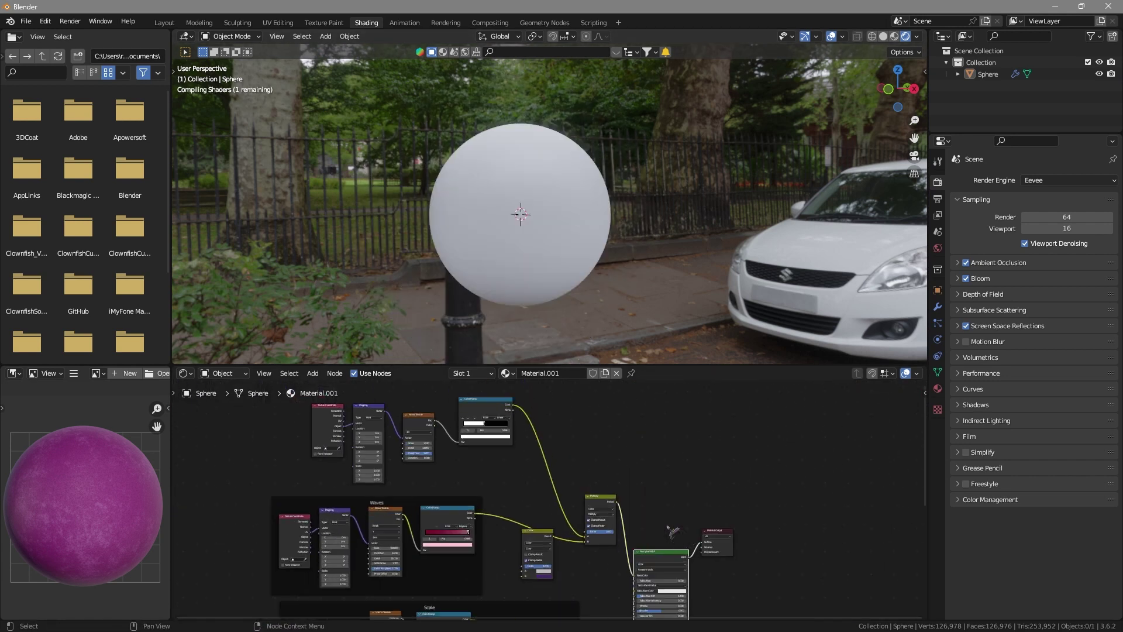
# Colour the noise ramp's second stop purple with Hue 0.790, Saturation 0.837 and Value 0.261
pyautogui.scroll(1, 667, 529)
pyautogui.moveTo(507, 437); pyautogui.dragTo(629, 509, button='middle')
pyautogui.scroll(5, 550, 502)
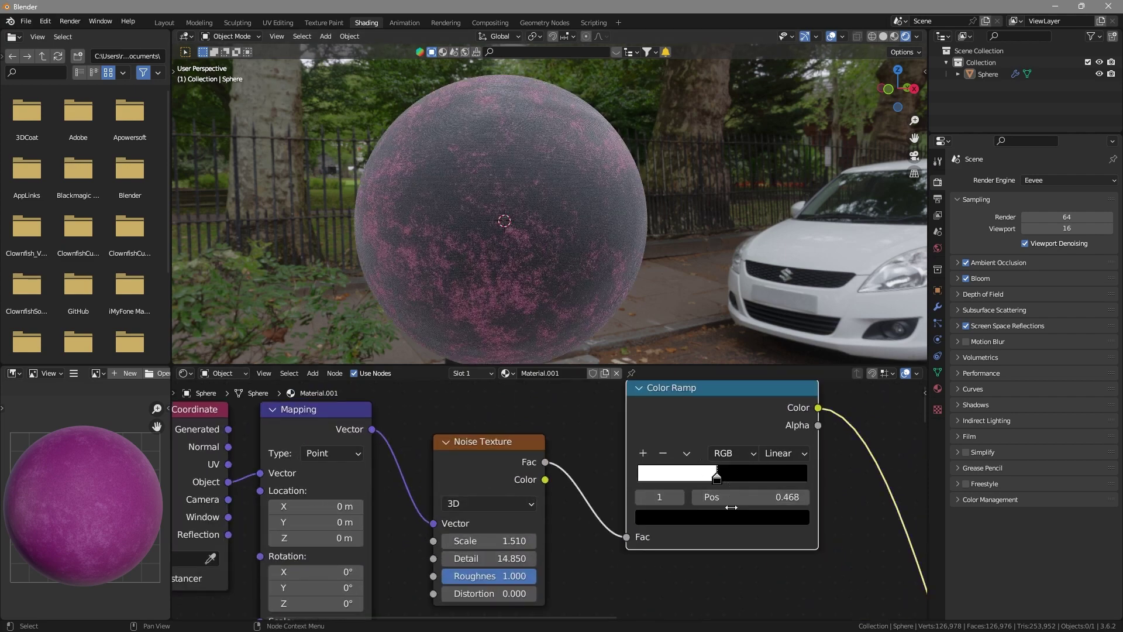
pyautogui.click(730, 516)
pyautogui.moveTo(773, 391); pyautogui.dragTo(735, 357)
pyautogui.moveTo(772, 345)
pyautogui.mouseDown()
pyautogui.moveTo(773, 315)
pyautogui.moveTo(772, 335)
pyautogui.mouseUp()
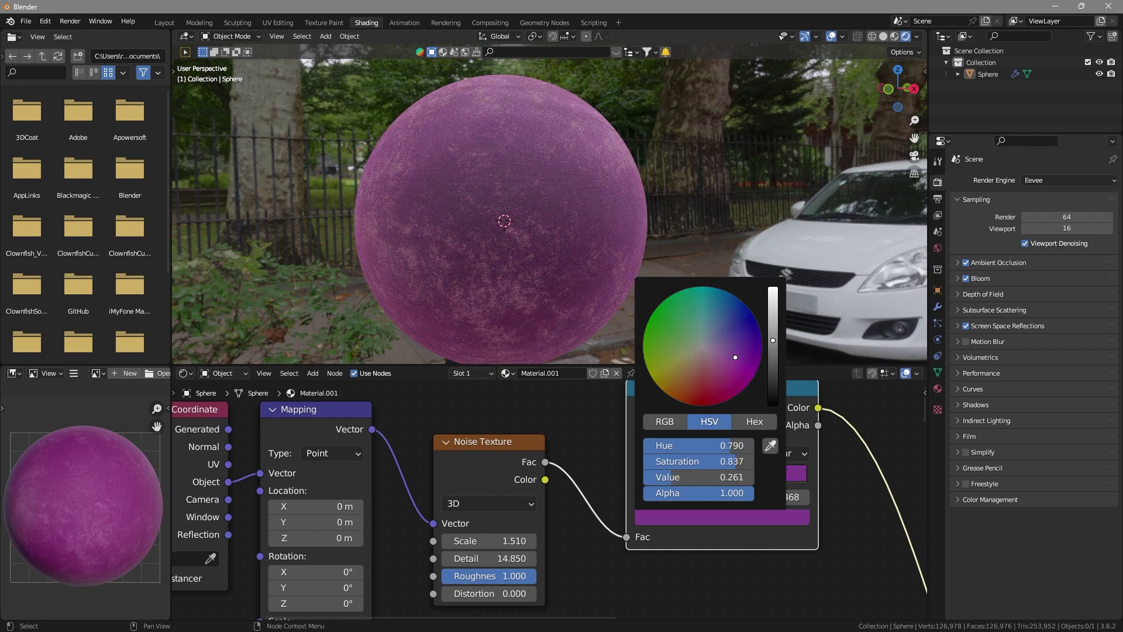
# Colour the noise ramp's first stop dark crimson with Hue 0.959, Saturation 0.887 and Value 0.213
pyautogui.click(715, 475)
pyautogui.click(718, 517)
pyautogui.moveTo(703, 346); pyautogui.dragTo(773, 347)
pyautogui.scroll(3, 622, 287)
pyautogui.scroll(-4, 625, 290)
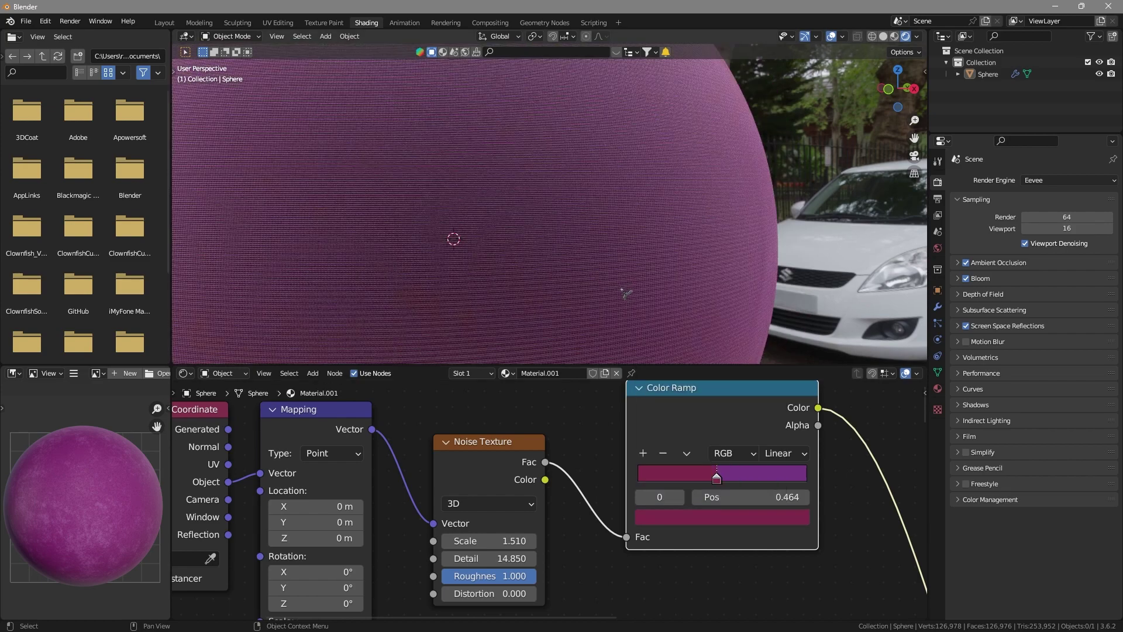
# Switch the render engine to Cycles and recentre the sphere in the viewport
pyautogui.click(1051, 180)
pyautogui.click(1050, 222)
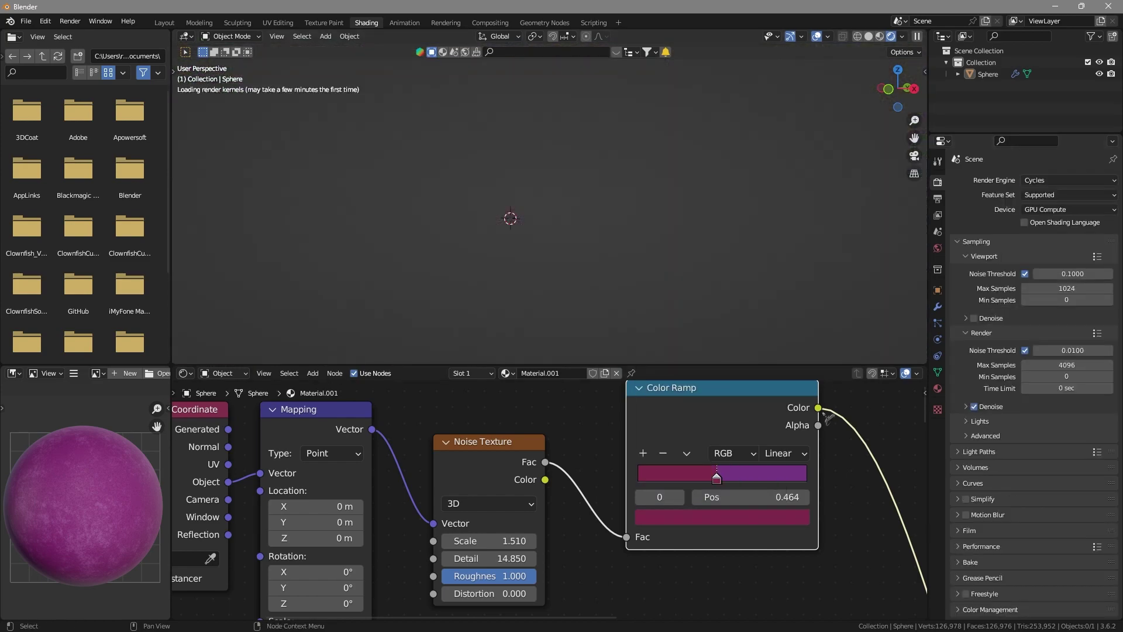
pyautogui.keyDown('shift'); pyautogui.moveTo(604, 306); pyautogui.dragTo(632, 301, button='middle'); pyautogui.keyUp('shift')
# Brighten the noise ramp's first stop and shift its hue to blue-violet
pyautogui.click(741, 518)
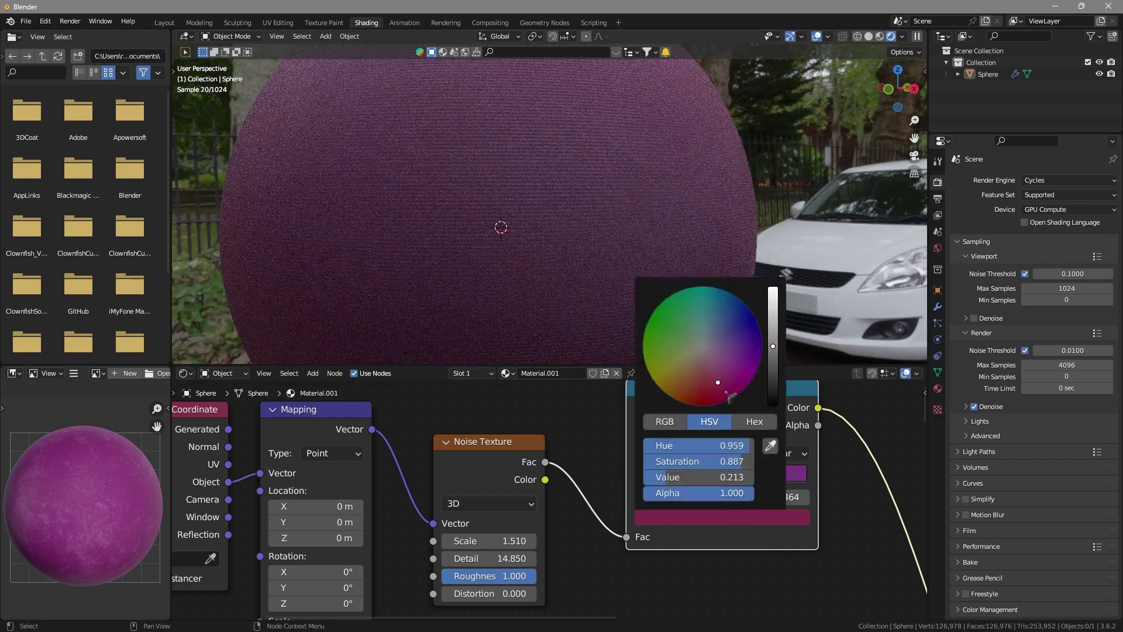
pyautogui.moveTo(774, 344); pyautogui.dragTo(774, 333)
pyautogui.click(753, 518)
pyautogui.moveTo(724, 365); pyautogui.dragTo(746, 343)
pyautogui.scroll(-4, 585, 232)
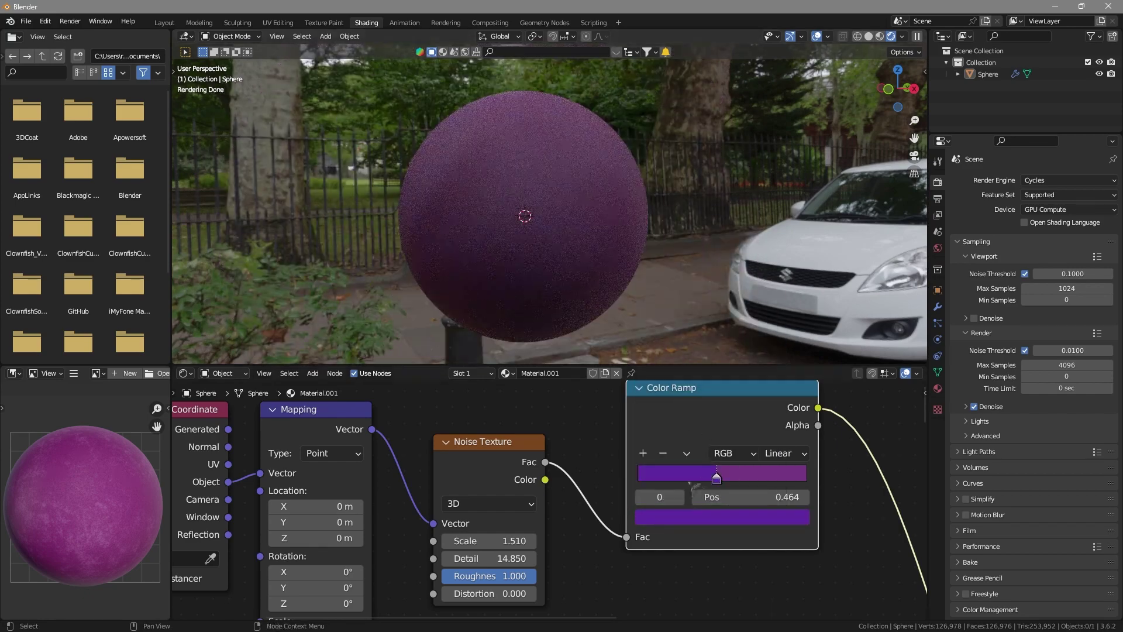
# Brighten both noise ramp stops, making the first vivid violet and the second a lighter magenta-purple
pyautogui.click(742, 514)
pyautogui.moveTo(774, 333)
pyautogui.mouseDown()
pyautogui.moveTo(774, 310)
pyautogui.moveTo(774, 321)
pyautogui.mouseUp()
pyautogui.click(718, 478)
pyautogui.click(742, 517)
pyautogui.scroll(-3, 655, 257)
pyautogui.scroll(-7, 760, 577)
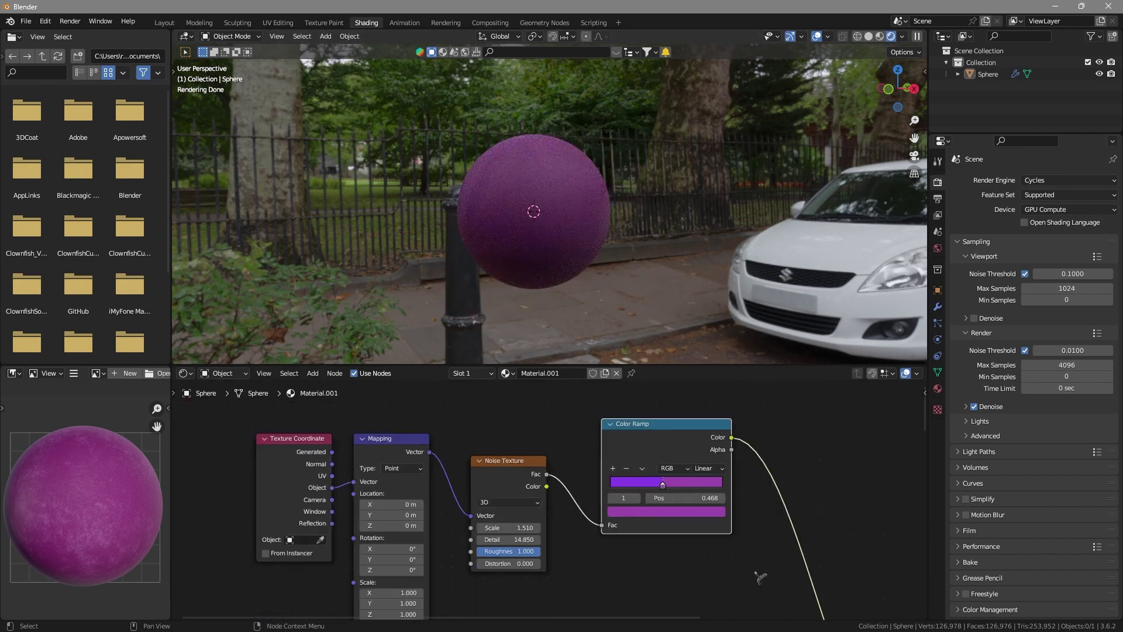
# Lower the Multiply node's Factor to 0.758 and inspect the sphere up close
pyautogui.keyDown('alt'); pyautogui.moveTo(760, 577); pyautogui.dragTo(552, 609); pyautogui.keyUp('alt')
pyautogui.scroll(4, 711, 512)
pyautogui.keyDown('alt'); pyautogui.moveTo(710, 512); pyautogui.dragTo(701, 541); pyautogui.keyUp('alt')
pyautogui.moveTo(649, 484); pyautogui.dragTo(623, 485)
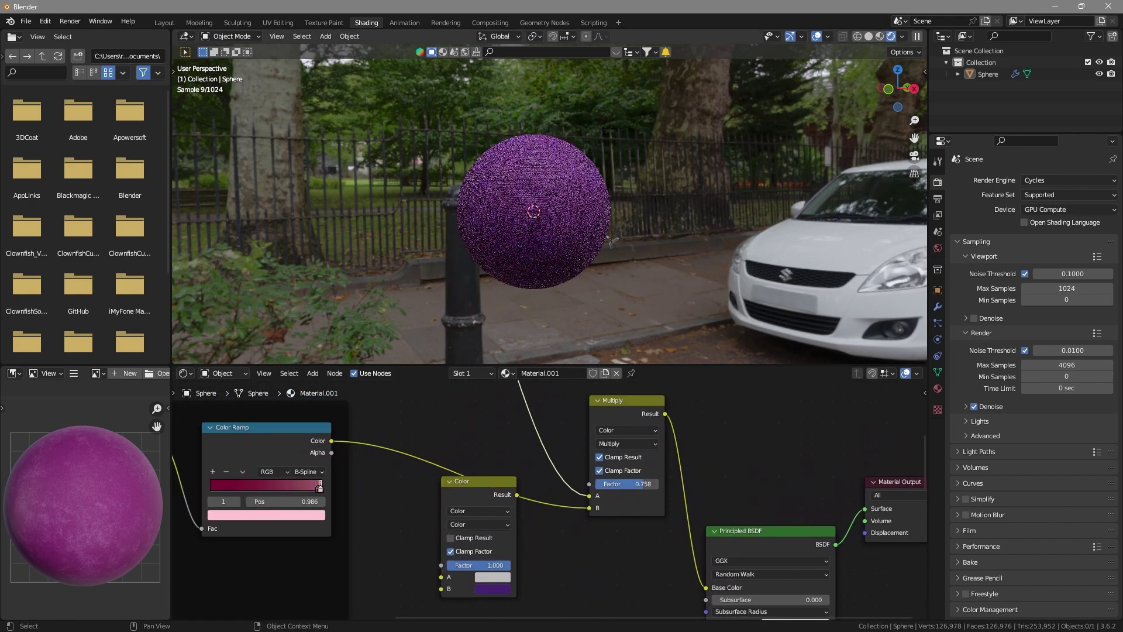
pyautogui.scroll(6, 612, 241)
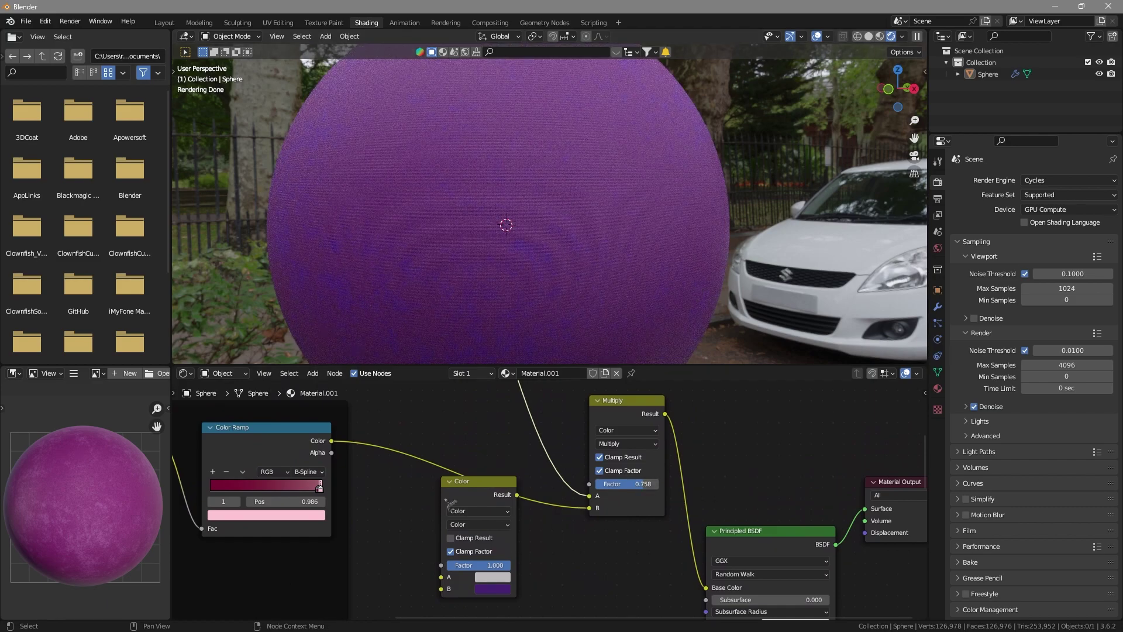
# Insert the Color mix node on the link between the Waves ramp and the Multiply node, with Factor 0.567
pyautogui.scroll(-3, 446, 500)
pyautogui.moveTo(485, 485); pyautogui.dragTo(485, 479)
pyautogui.moveTo(510, 546)
pyautogui.mouseDown()
pyautogui.moveTo(490, 546)
pyautogui.moveTo(520, 575)
pyautogui.moveTo(488, 545)
pyautogui.mouseUp()
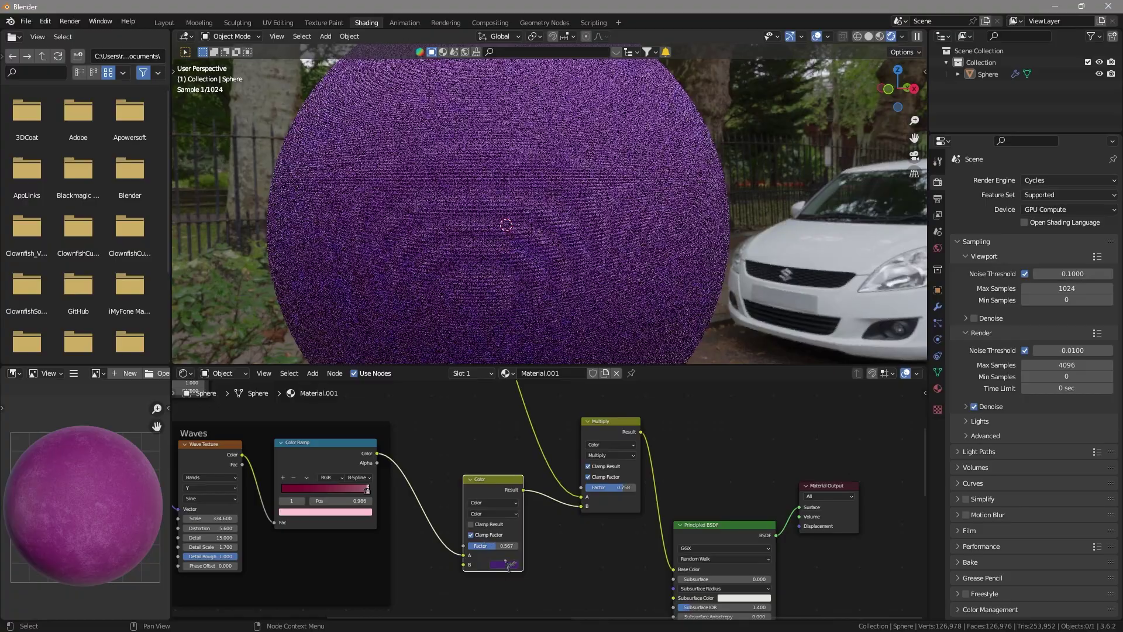
# Try a dark maroon B colour on the Color mix node with a higher Factor
pyautogui.click(510, 565)
pyautogui.click(537, 489)
pyautogui.moveTo(565, 482); pyautogui.dragTo(564, 493)
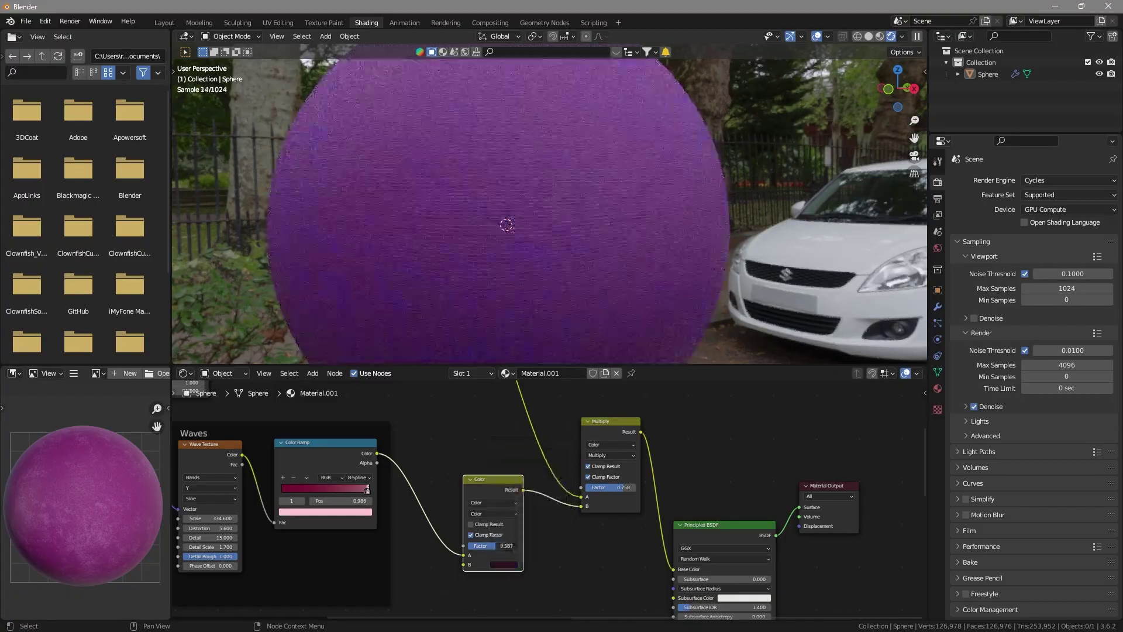
pyautogui.moveTo(498, 546); pyautogui.dragTo(518, 546)
# Brighten the Color mix node's B colour to a light pink tint and fine-tune its Factor
pyautogui.click(506, 564)
pyautogui.moveTo(563, 463); pyautogui.dragTo(565, 439)
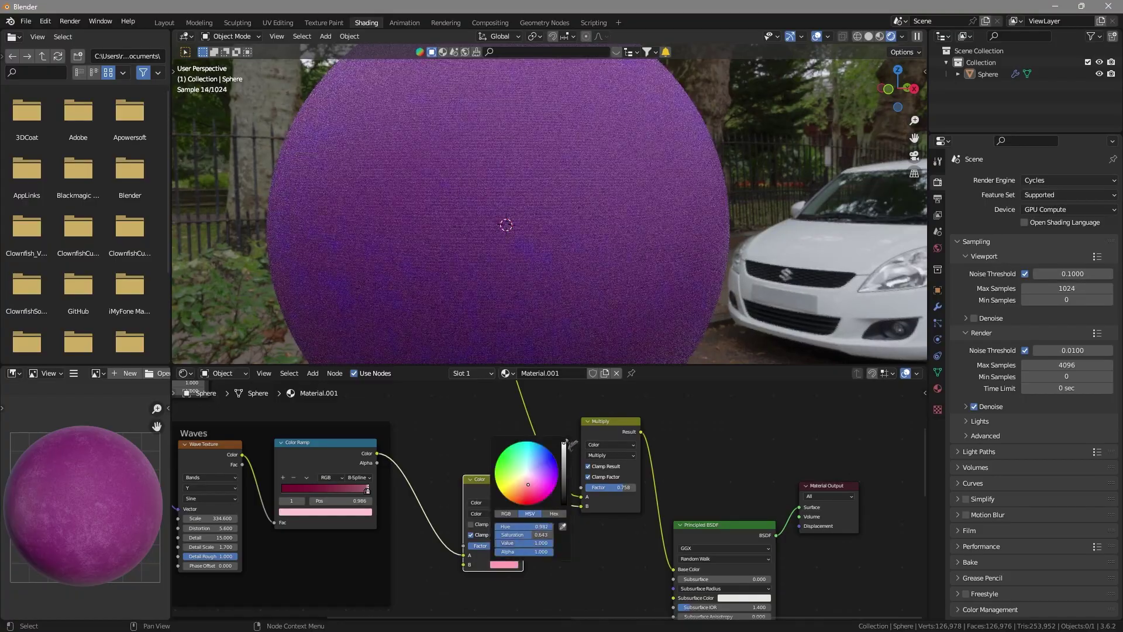
pyautogui.moveTo(531, 484); pyautogui.dragTo(543, 465)
pyautogui.scroll(4, 529, 570)
pyautogui.moveTo(502, 563); pyautogui.dragTo(495, 563)
pyautogui.scroll(-16, 550, 527)
pyautogui.scroll(-2, 576, 322)
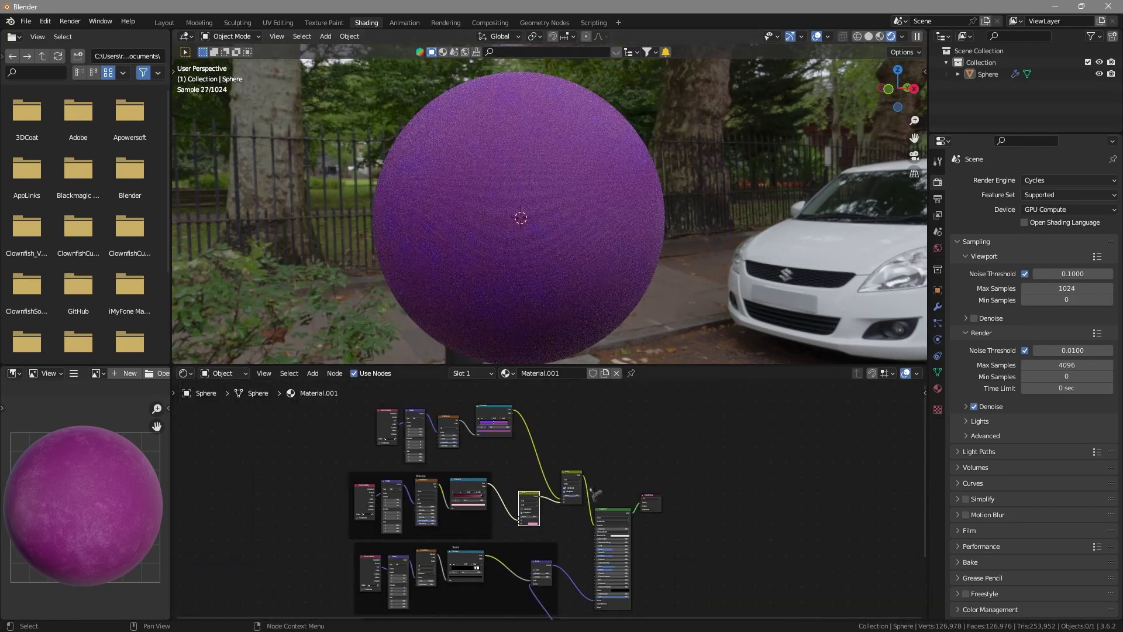
# Change the noise Color Ramp's first stop to a light pinkish purple
pyautogui.moveTo(498, 426); pyautogui.dragTo(605, 547, button='middle')
pyautogui.scroll(14, 605, 547)
pyautogui.click(593, 565)
pyautogui.click(561, 464)
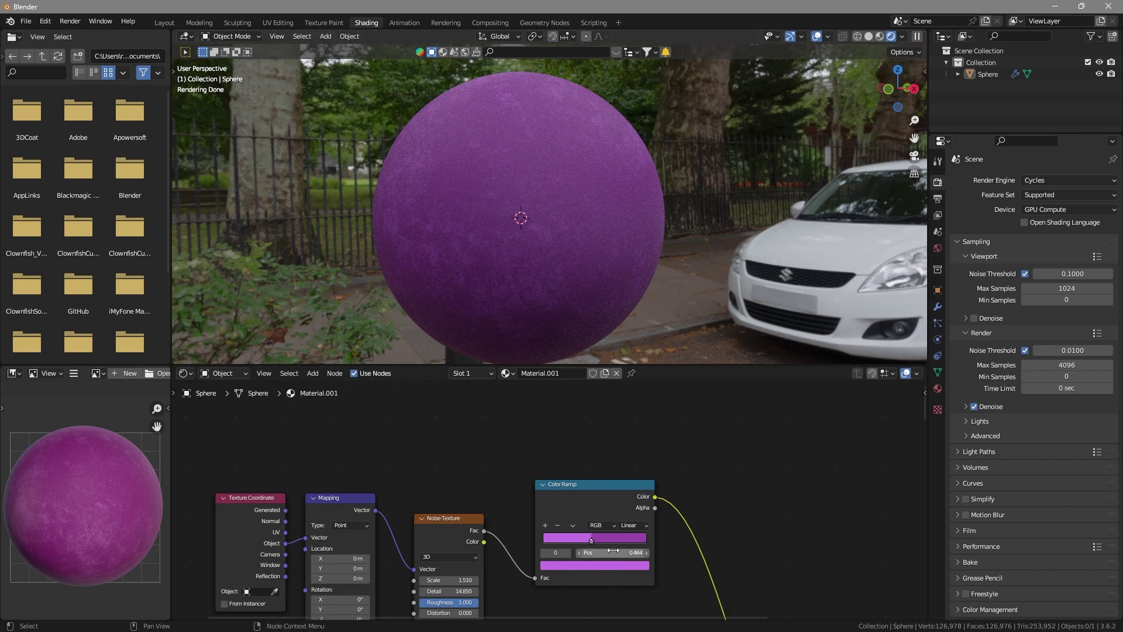
pyautogui.scroll(3, 647, 288)
pyautogui.scroll(-3, 646, 294)
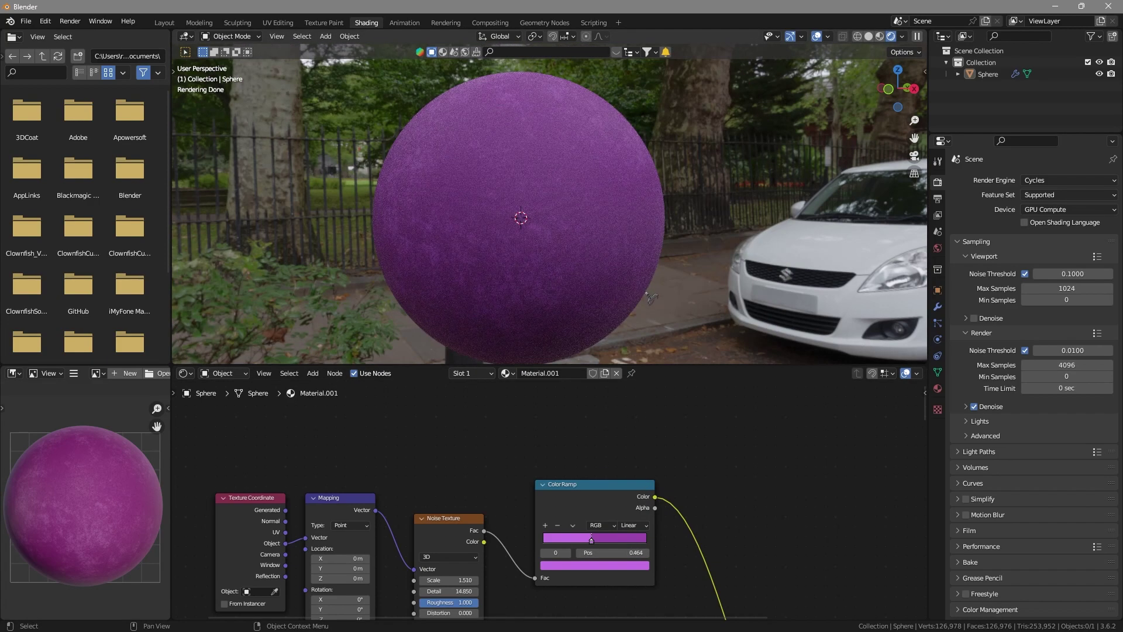
# Add a camera to the scene and look through it
pyautogui.scroll(2, 651, 298)
pyautogui.moveTo(684, 330); pyautogui.dragTo(644, 311, button='middle')
pyautogui.scroll(-4, 599, 339)
pyautogui.scroll(5, 597, 327)
pyautogui.scroll(-6, 719, 281)
pyautogui.hotkey('shift', 'a')
pyautogui.click(636, 482)
pyautogui.press('KP_0')
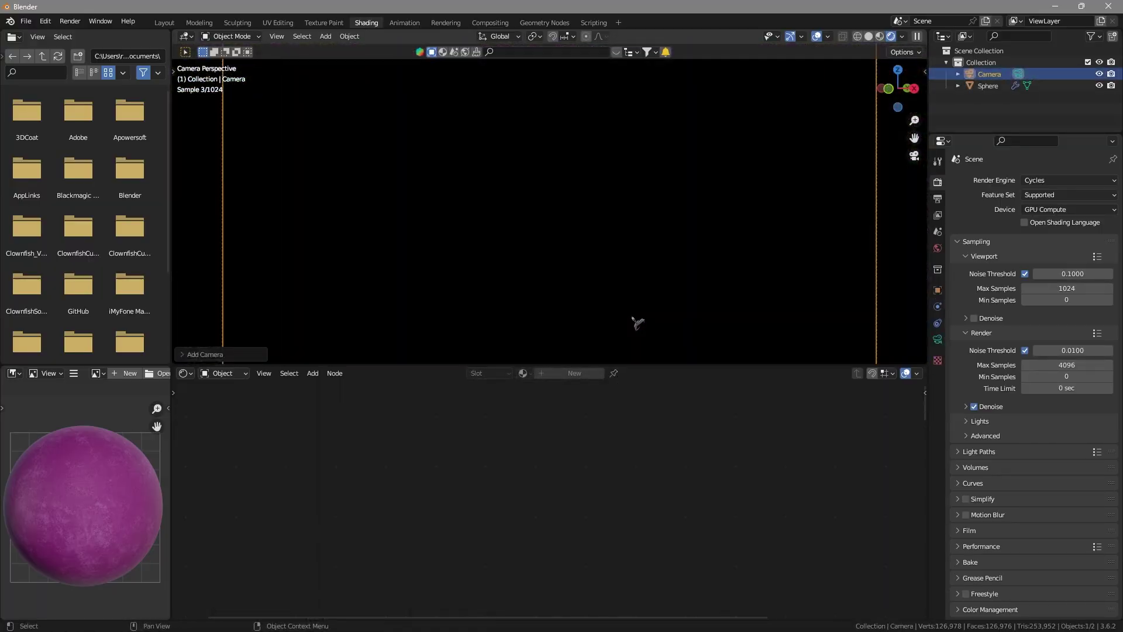
# Lock the camera to the view and frame the whole sphere inside the camera border
pyautogui.press('n')
pyautogui.click(858, 214)
pyautogui.press('n')
pyautogui.scroll(-6, 648, 232)
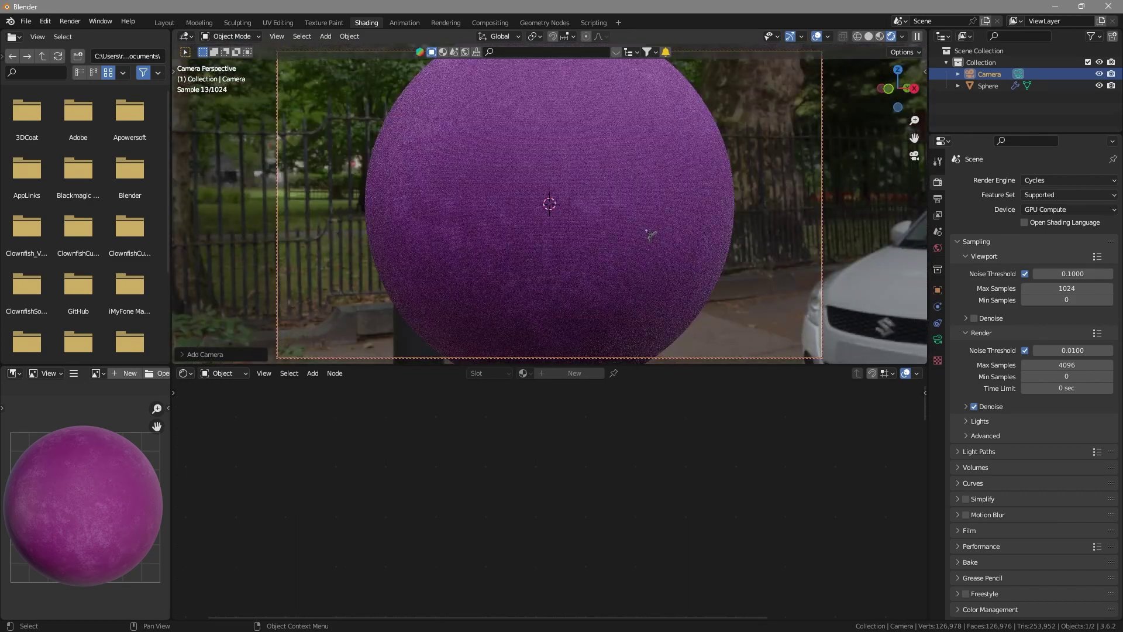
pyautogui.moveTo(648, 232); pyautogui.dragTo(676, 253, button='middle')
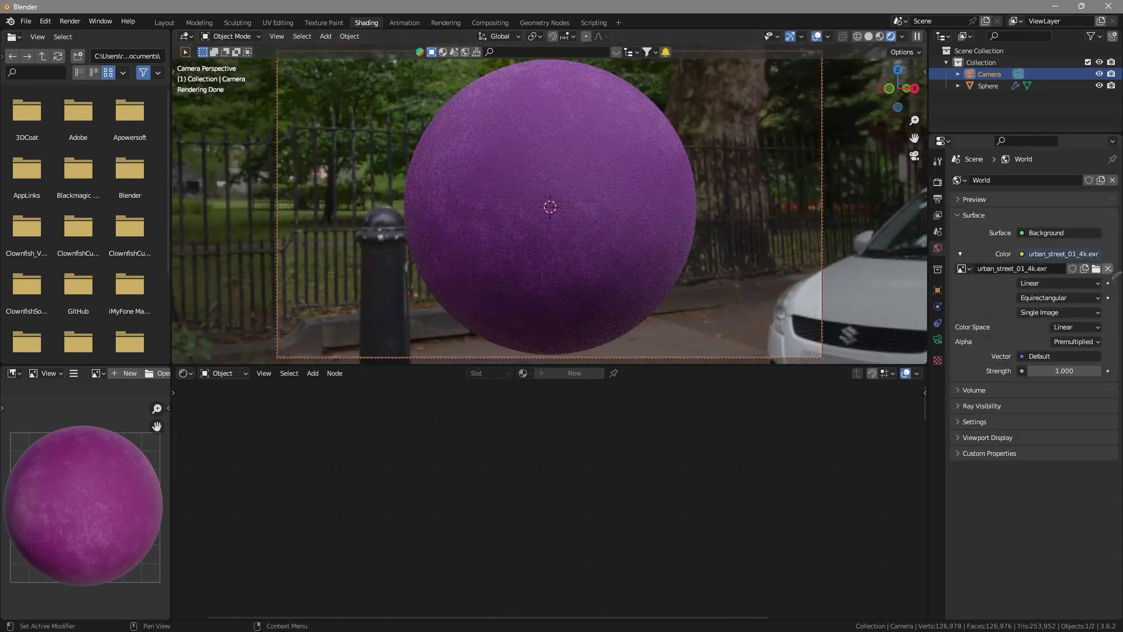
# Try blocky_photo_studio_2k.exr and vatican_road_1k.exr as the world's environment image
pyautogui.doubleClick(707, 285)
pyautogui.click(1096, 269)
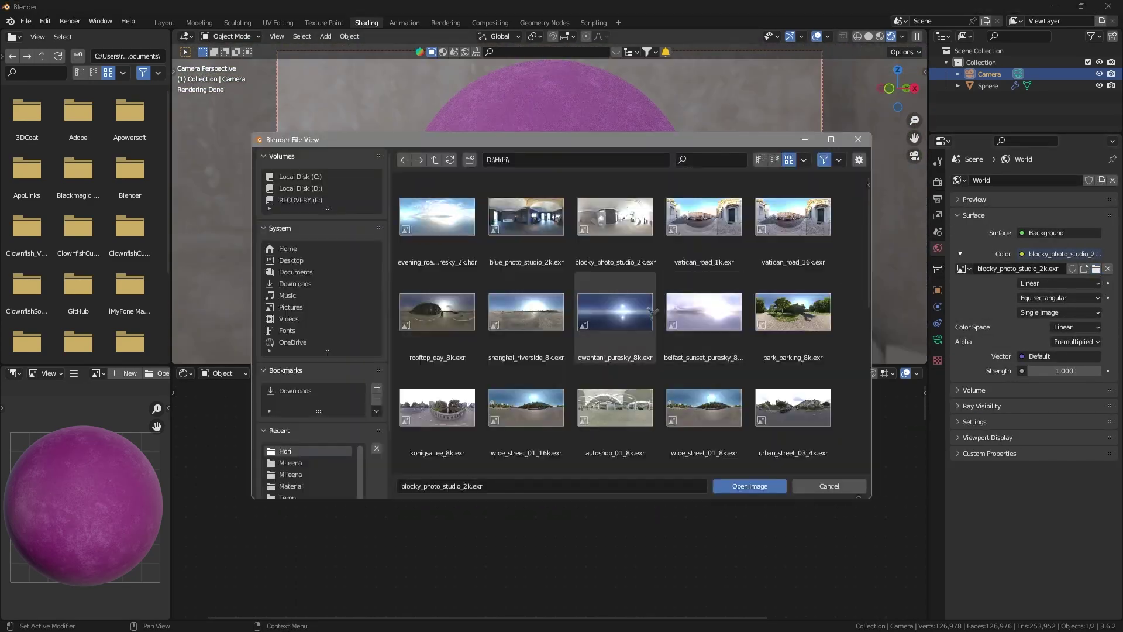
pyautogui.doubleClick(706, 237)
# Load neon_photostudio_4k.exr as the world's environment image
pyautogui.click(1096, 269)
pyautogui.scroll(-5, 661, 281)
pyautogui.doubleClick(749, 381)
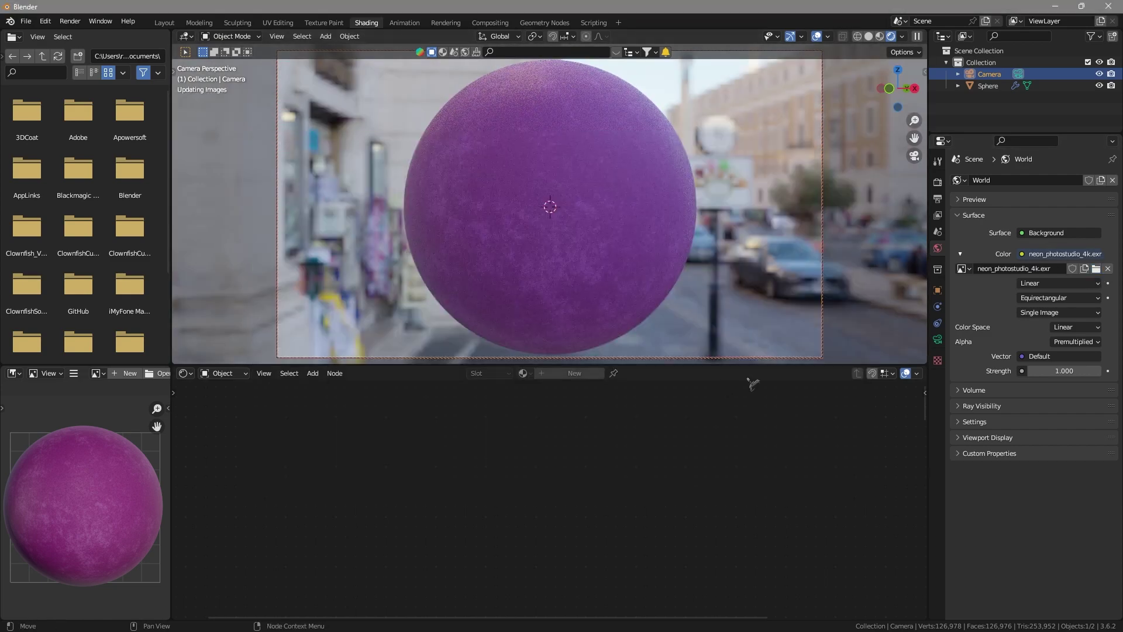
# Try christmas_photo_studio_01_4k.exr and studio_small_08_4k.exr as the world's environment image
pyautogui.scroll(5, 612, 274)
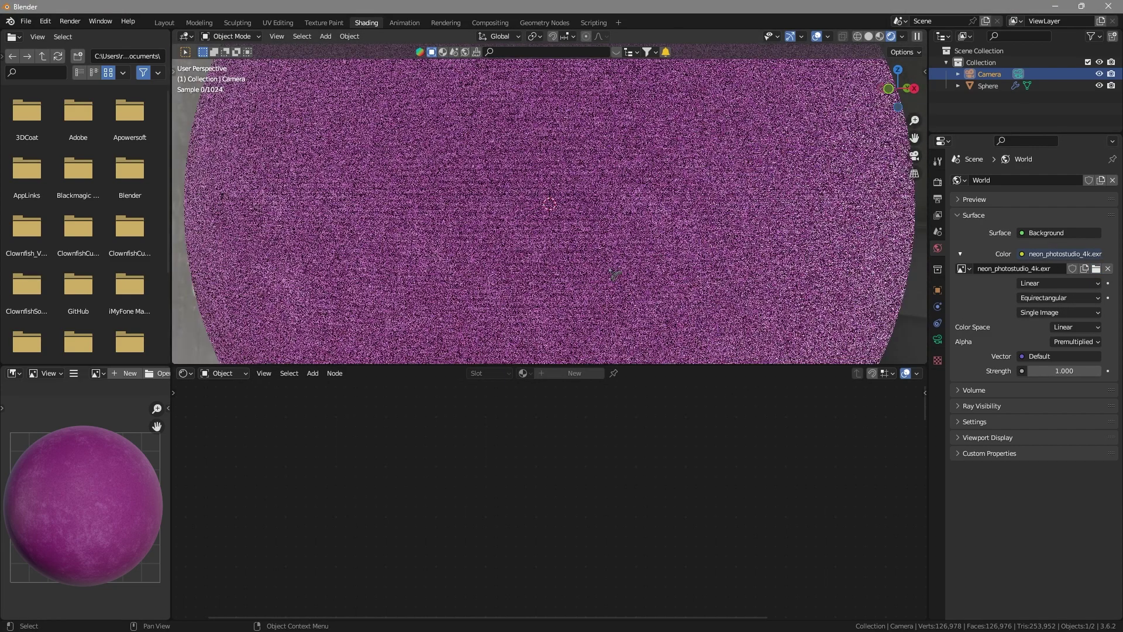
pyautogui.scroll(-5, 689, 282)
pyautogui.click(1097, 269)
pyautogui.scroll(-5, 650, 368)
pyautogui.doubleClick(615, 419)
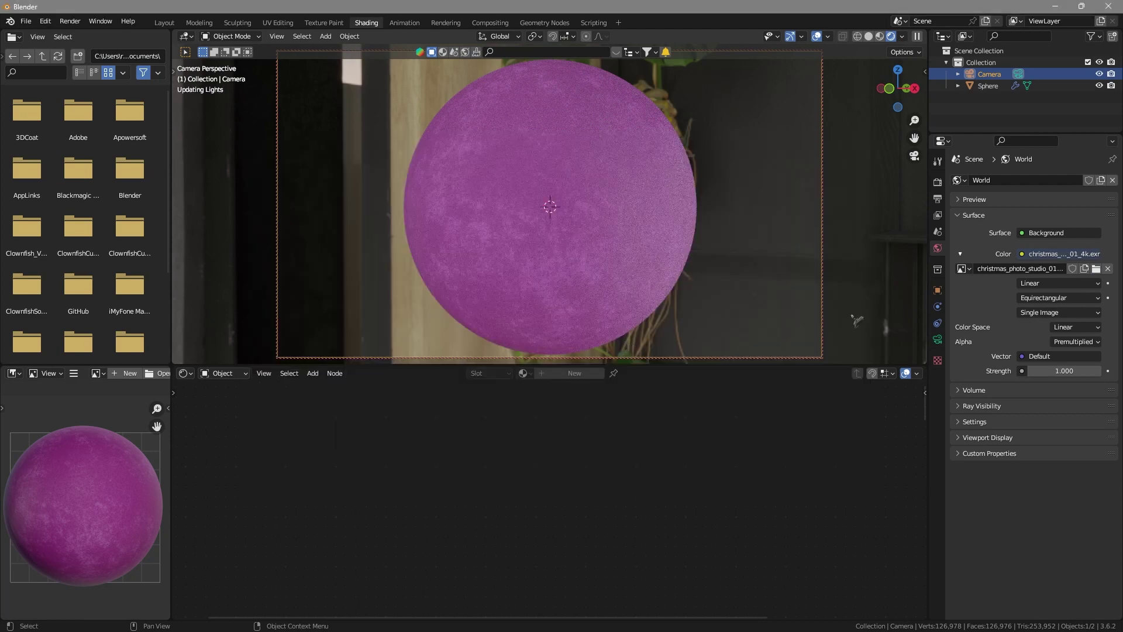
pyautogui.click(1096, 269)
pyautogui.scroll(-5, 749, 304)
pyautogui.doubleClick(526, 231)
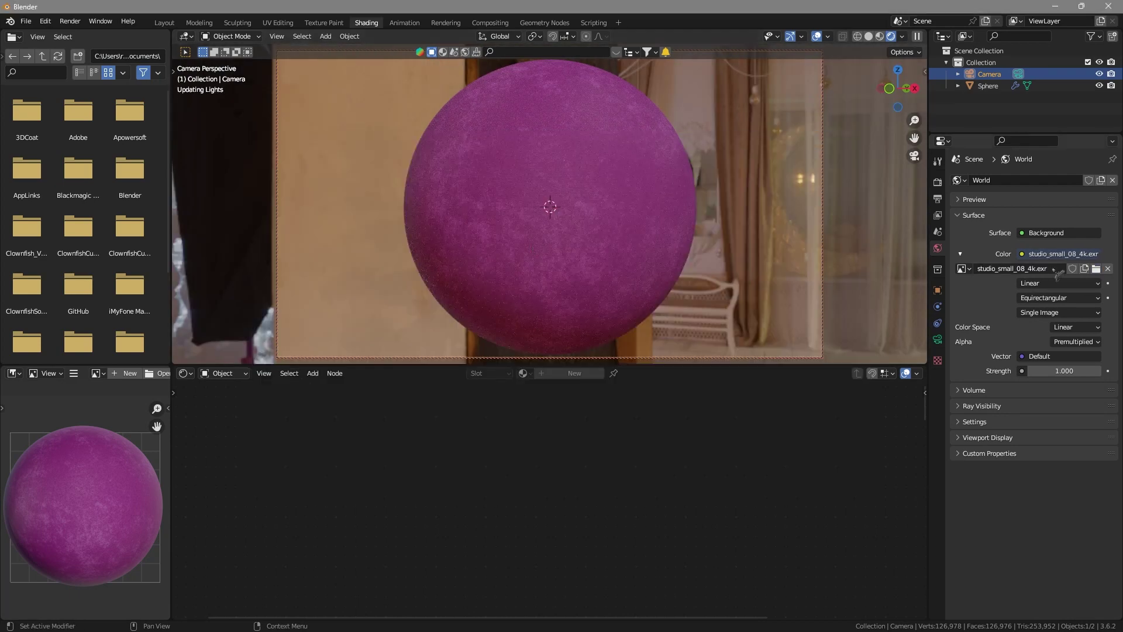
# Load brown_photostudio_02_4k.exr as the world's environment image and hide the viewport overlays
pyautogui.click(1097, 269)
pyautogui.scroll(-5, 515, 341)
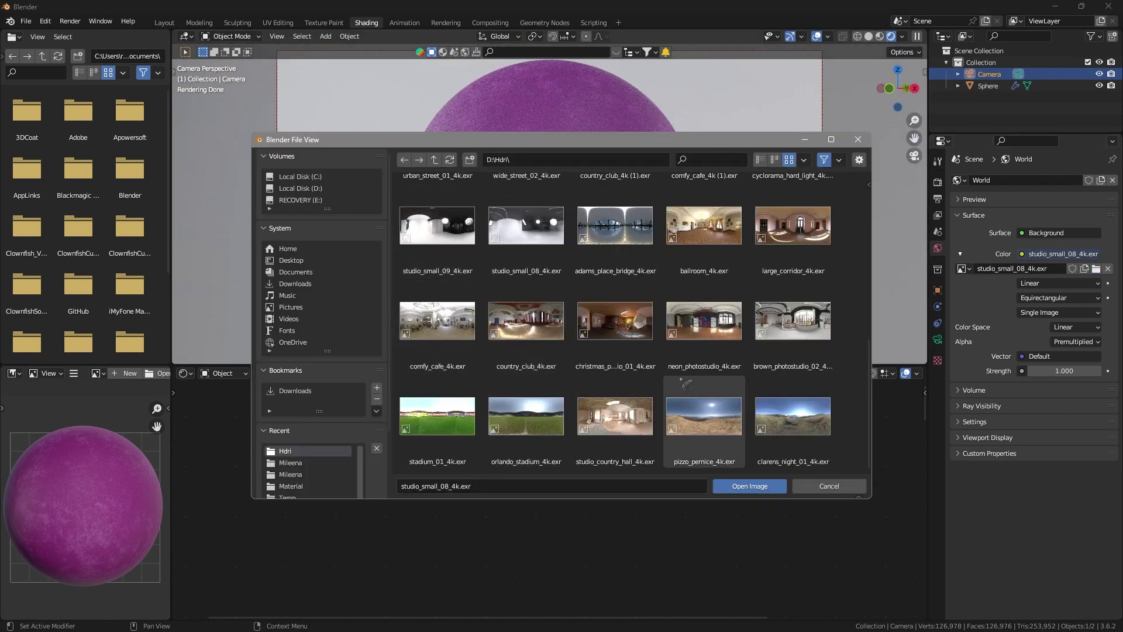
pyautogui.doubleClick(784, 351)
pyautogui.click(817, 36)
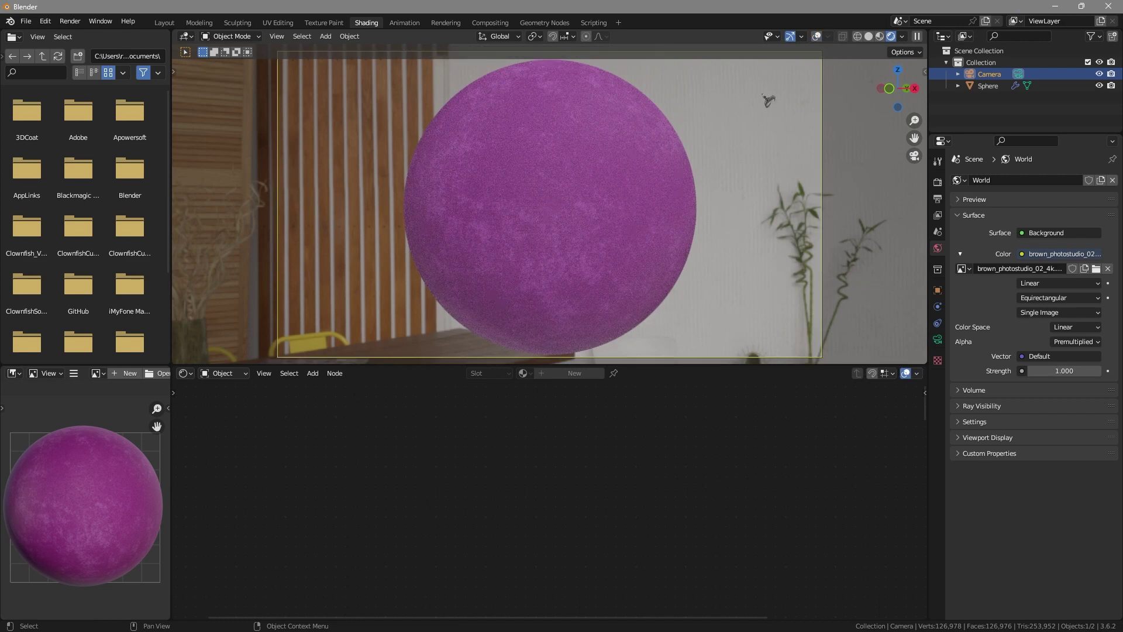
# Make the render film transparent and set the world background strength to 0.55
pyautogui.click(938, 182)
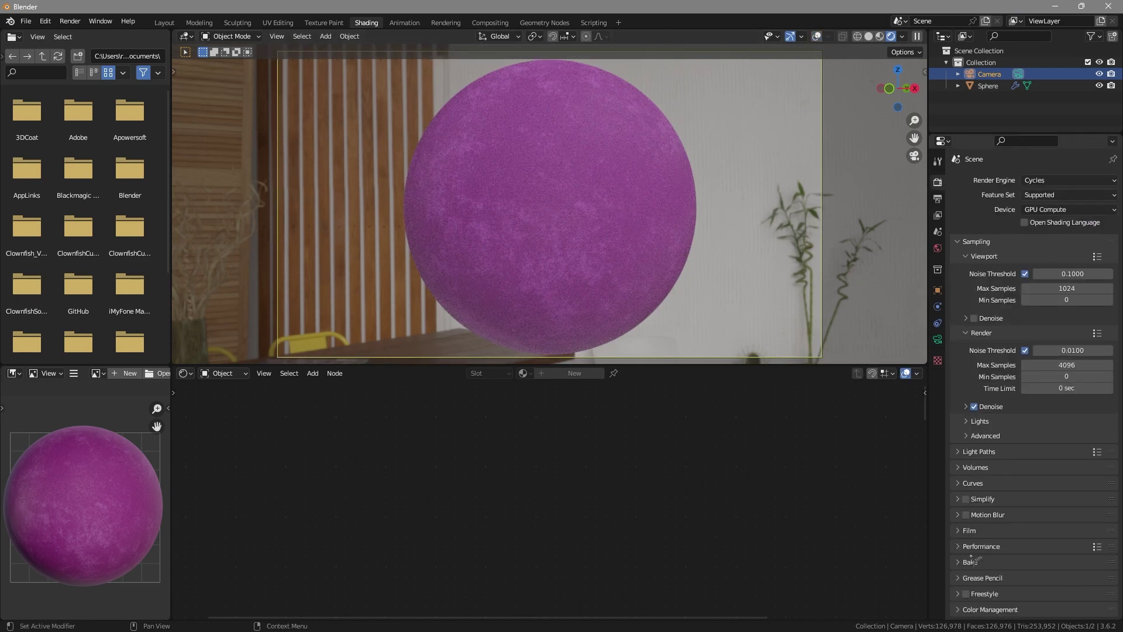
pyautogui.click(969, 530)
pyautogui.click(974, 615)
pyautogui.click(937, 248)
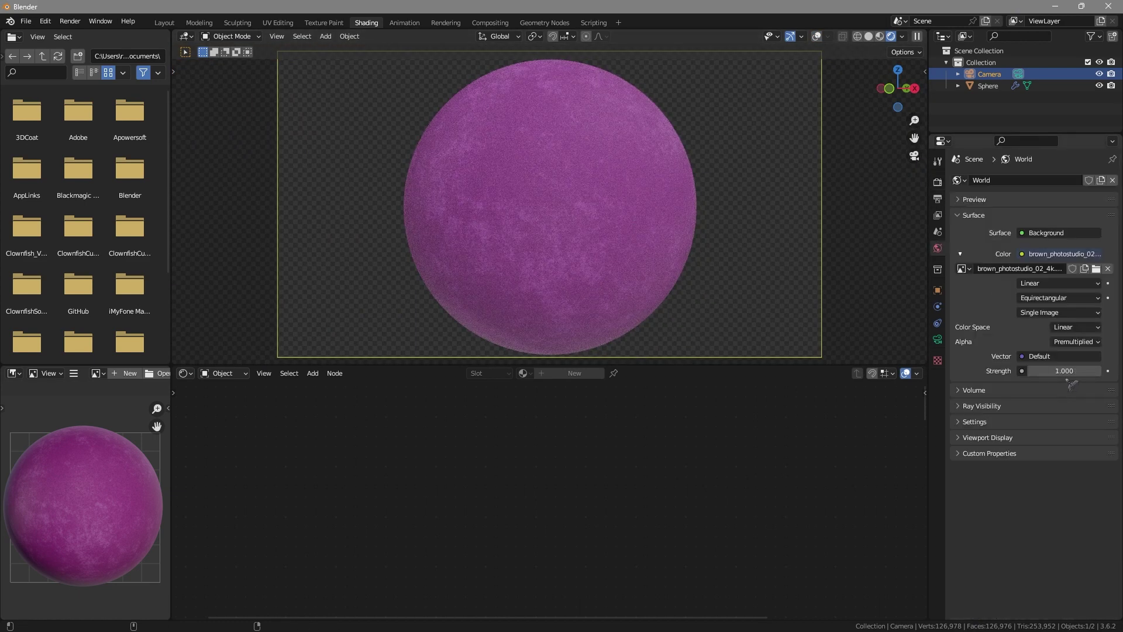
pyautogui.moveTo(1072, 373); pyautogui.dragTo(1060, 371)
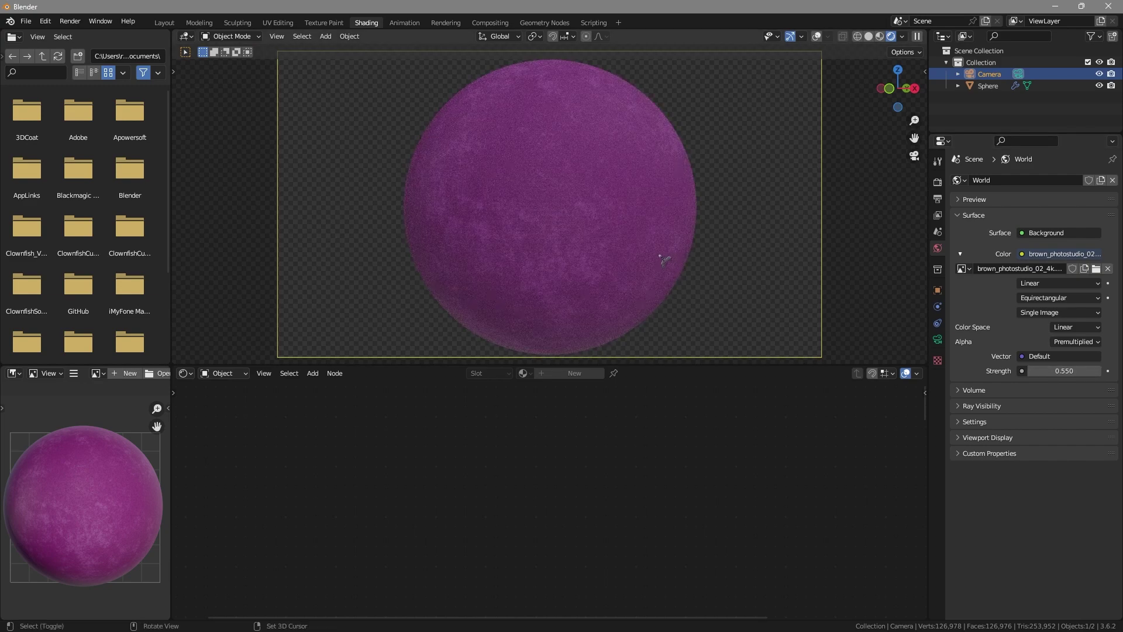
# Add an area light and move it along the X and Y axes to one side of the sphere
pyautogui.hotkey('shift', 'a')
pyautogui.moveTo(674, 234)
pyautogui.click(709, 269)
pyautogui.press('g')
pyautogui.press('x')
pyautogui.click(392, 266)
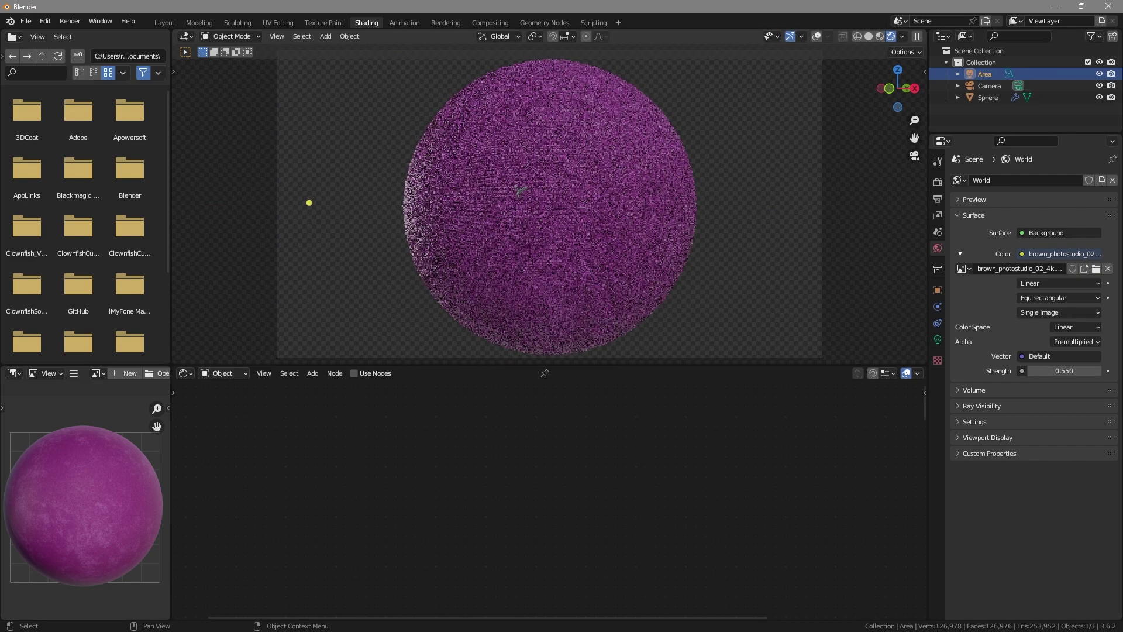
pyautogui.press('g')
pyautogui.press('y')
pyautogui.click(497, 148)
# Set the area light's power to about 94.2 W and shift the light along the X axis
pyautogui.click(938, 340)
pyautogui.moveTo(1057, 259); pyautogui.dragTo(1083, 259)
pyautogui.press('g')
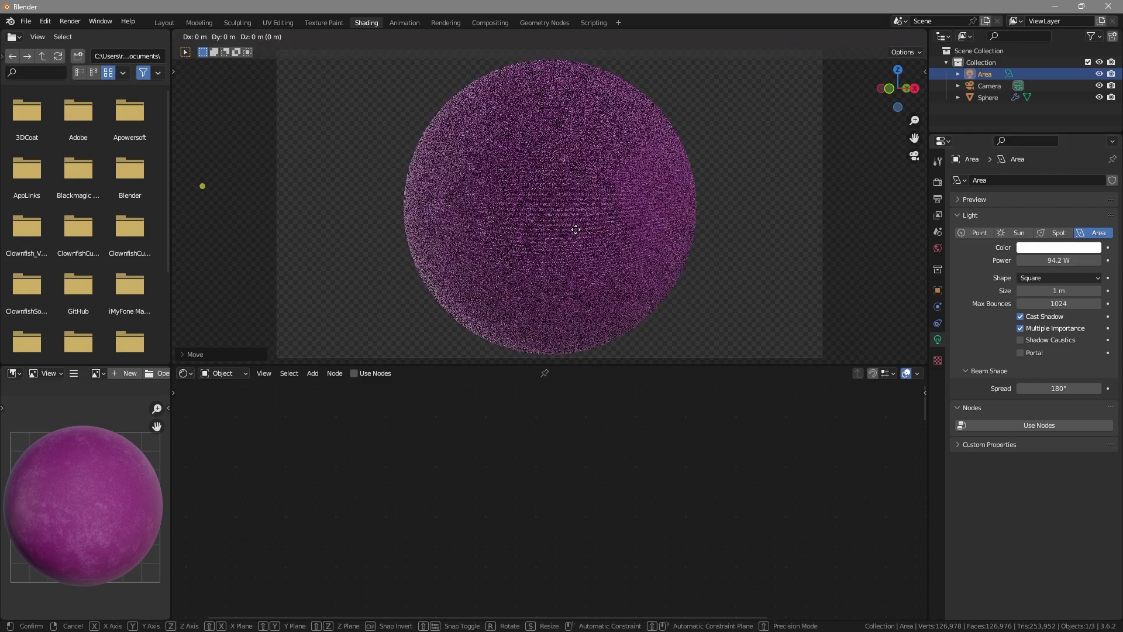
pyautogui.click(943, 235)
pyautogui.press('g')
pyautogui.press('x')
pyautogui.click(765, 187)
# Show the viewport overlays and, from outside the camera view, reposition the area light along the X and Y axes
pyautogui.click(817, 37)
pyautogui.moveTo(649, 199); pyautogui.dragTo(725, 258, button='middle')
pyautogui.press('g')
pyautogui.press('y')
pyautogui.press('x')
pyautogui.click(398, 330)
pyautogui.press('g')
pyautogui.press('y')
pyautogui.click(605, 329)
# Move the area light freely from several viewing angles until it sits in front of the sphere near the camera
pyautogui.press('g')
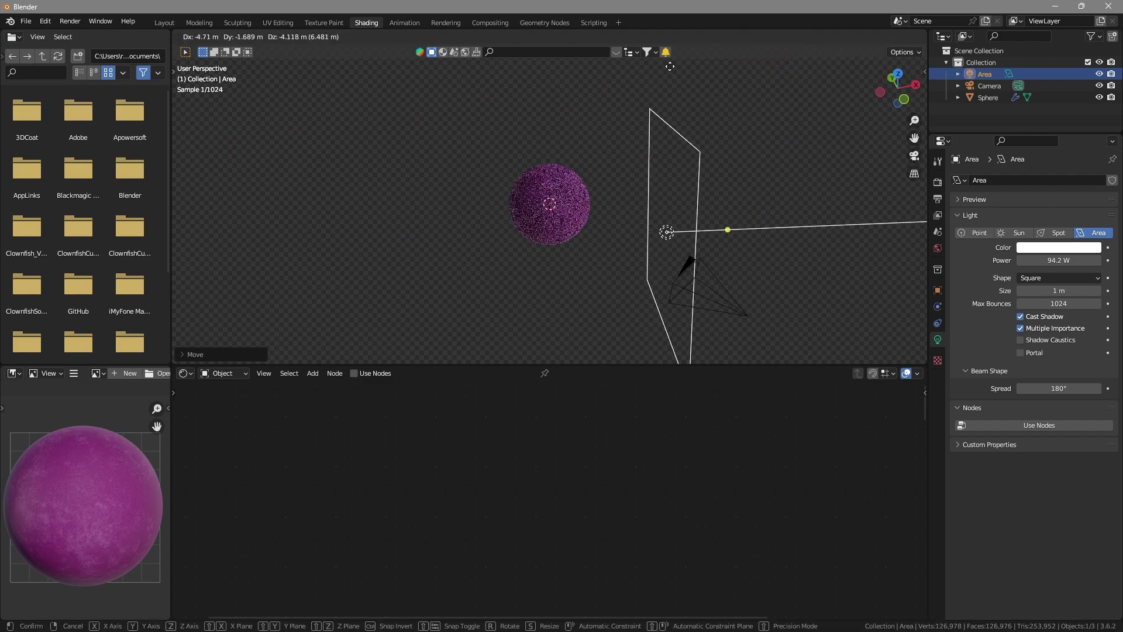
pyautogui.click(506, 158)
pyautogui.moveTo(507, 158); pyautogui.dragTo(398, 117, button='middle')
pyautogui.press('g')
pyautogui.click(380, 158)
pyautogui.moveTo(381, 157); pyautogui.dragTo(603, 304, button='middle')
pyautogui.scroll(-5, 603, 303)
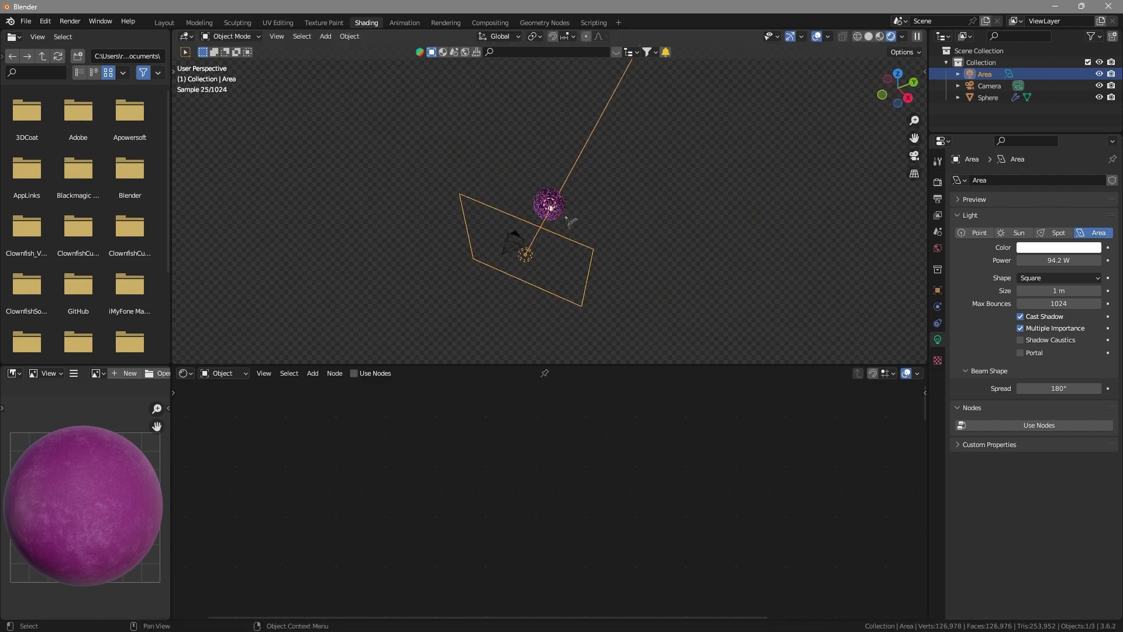
pyautogui.press('g')
pyautogui.moveTo(568, 220); pyautogui.dragTo(726, 222, button='middle')
pyautogui.click(703, 199)
# Return to the camera view, scale the area light down, and set its power to about 72.4 W
pyautogui.press('KP_0')
pyautogui.press('s')
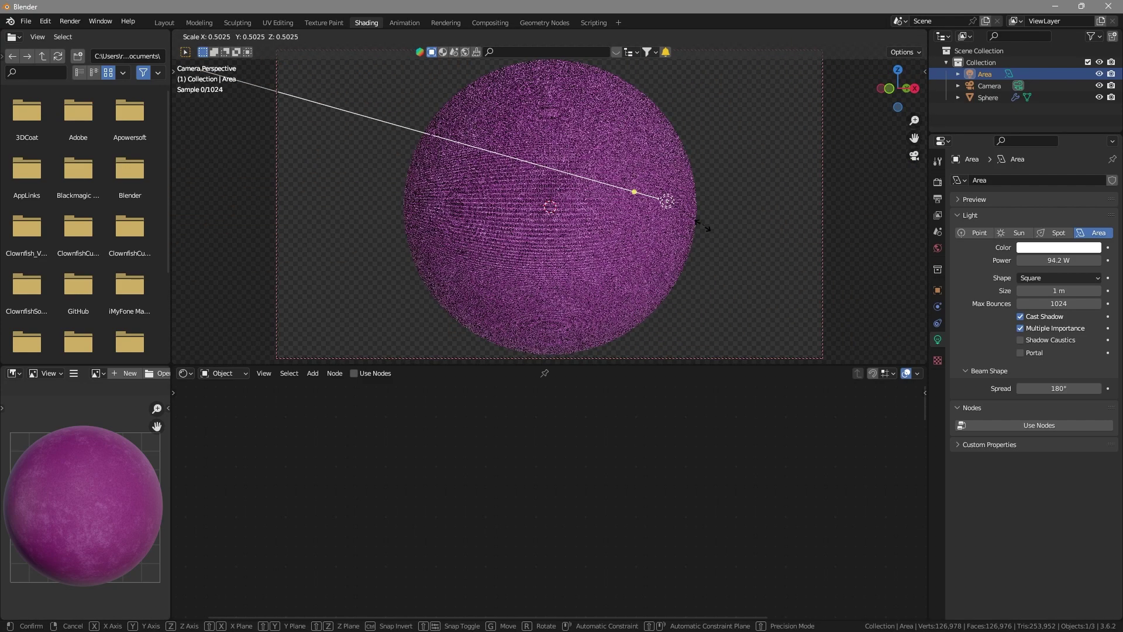
pyautogui.click(699, 223)
pyautogui.click(766, 258)
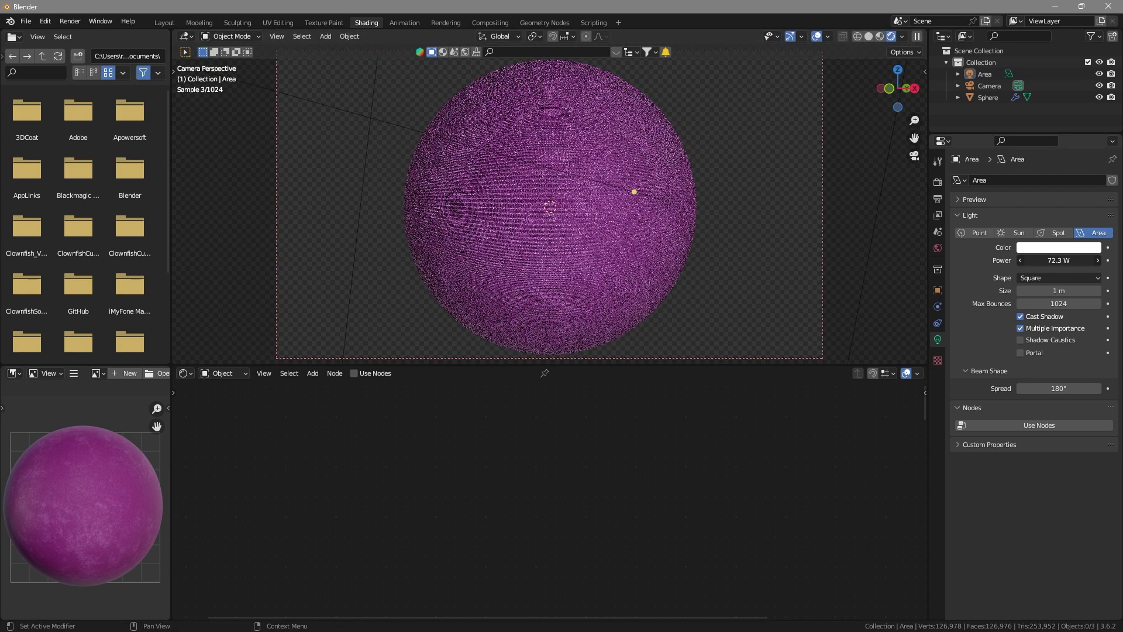
# Duplicate the area light to the far side of the sphere, aim the copy at the sphere, and rescale it
pyautogui.press('KP_0')
pyautogui.moveTo(640, 245); pyautogui.dragTo(649, 227, button='middle')
pyautogui.click(656, 226)
pyautogui.hotkey('shift', 'd')
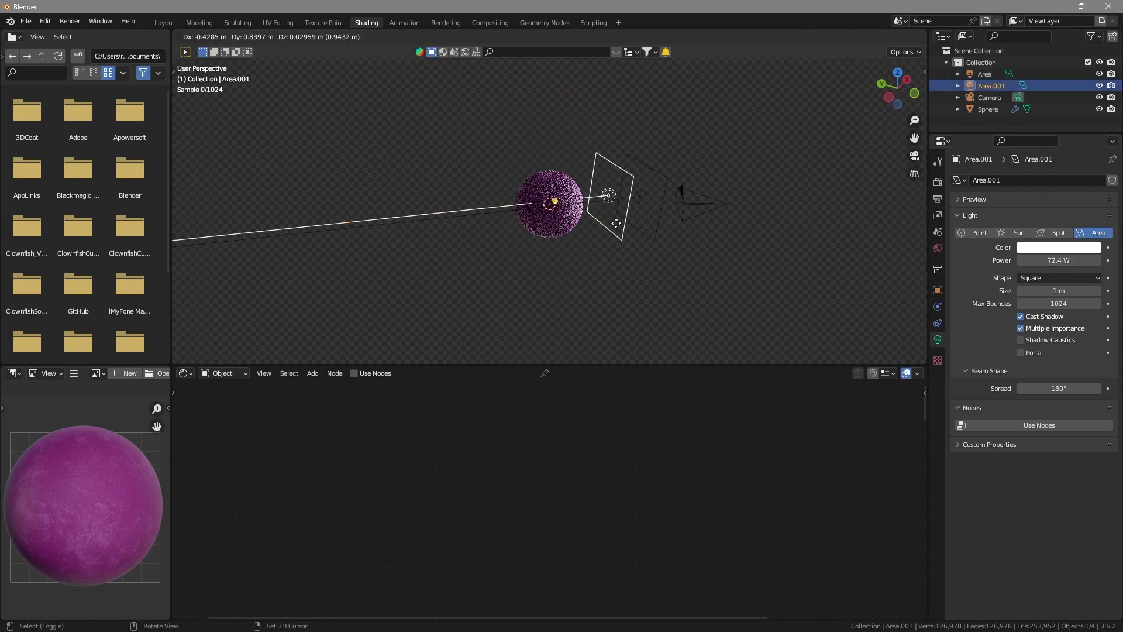
pyautogui.click(445, 222)
pyautogui.moveTo(383, 199); pyautogui.dragTo(550, 205)
pyautogui.press('s')
pyautogui.click(707, 253)
pyautogui.press('KP_0')
pyautogui.click(363, 87)
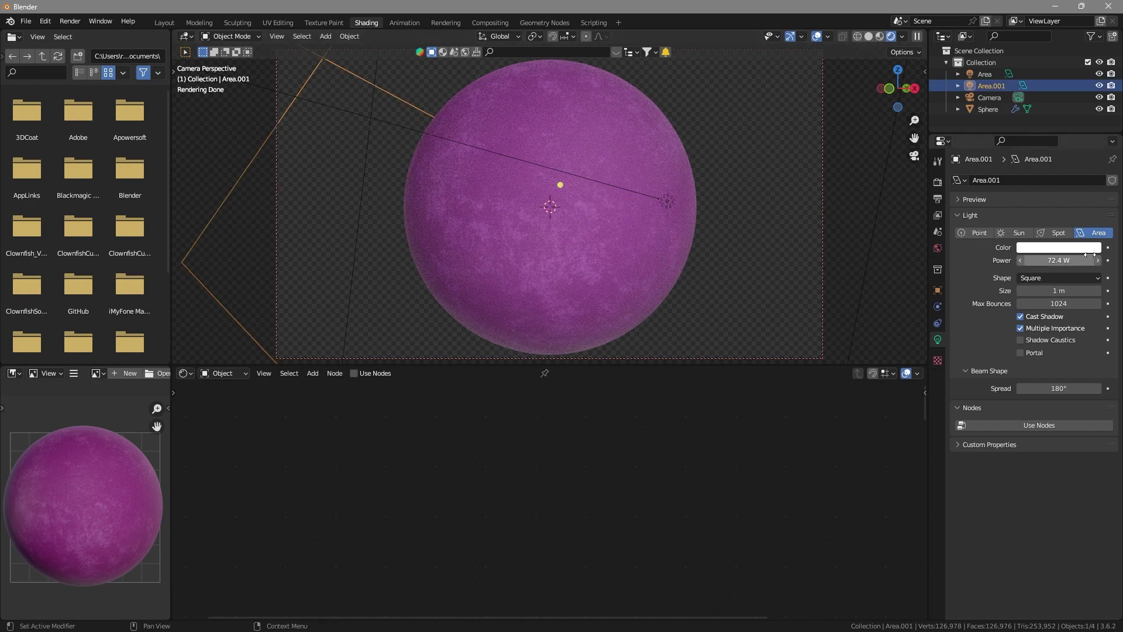
# Set the duplicated area light's power to about 473.7 W and fine-tune its position from the camera view
pyautogui.moveTo(1085, 258); pyautogui.dragTo(1100, 258)
pyautogui.press('g')
pyautogui.click(798, 250)
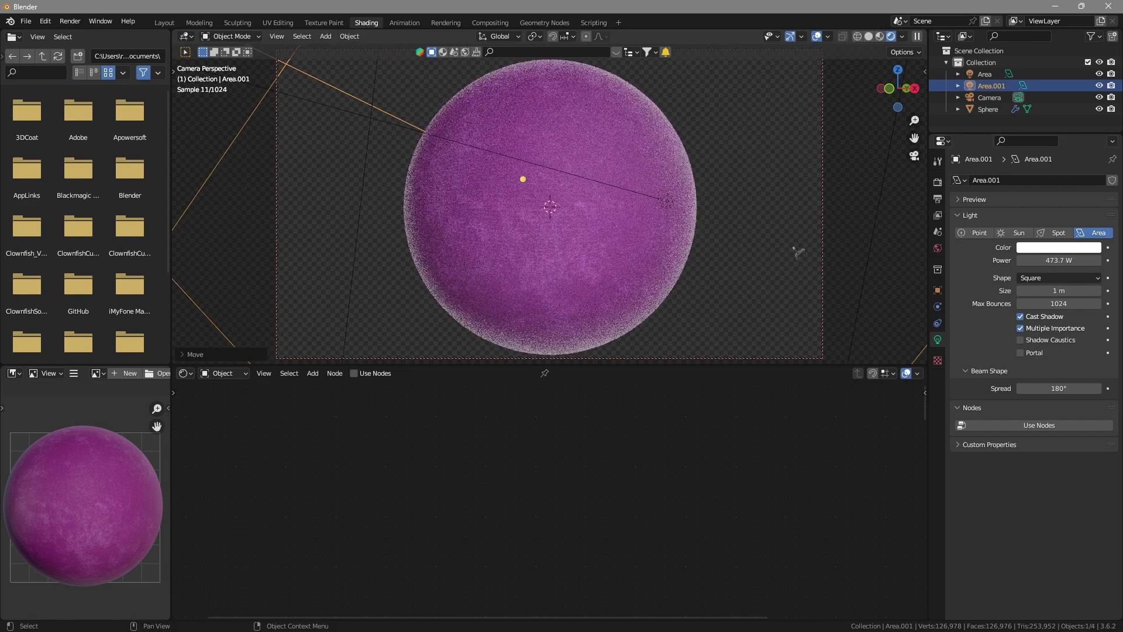
pyautogui.press('g')
pyautogui.click(753, 230)
pyautogui.press('g')
pyautogui.click(743, 196)
# Adjust the original area light's power to about 83.2 W and deselect the light
pyautogui.moveTo(1072, 261)
pyautogui.mouseDown()
pyautogui.moveTo(1044, 261)
pyautogui.moveTo(1073, 260)
pyautogui.moveTo(1061, 261)
pyautogui.mouseUp()
pyautogui.click(679, 202)
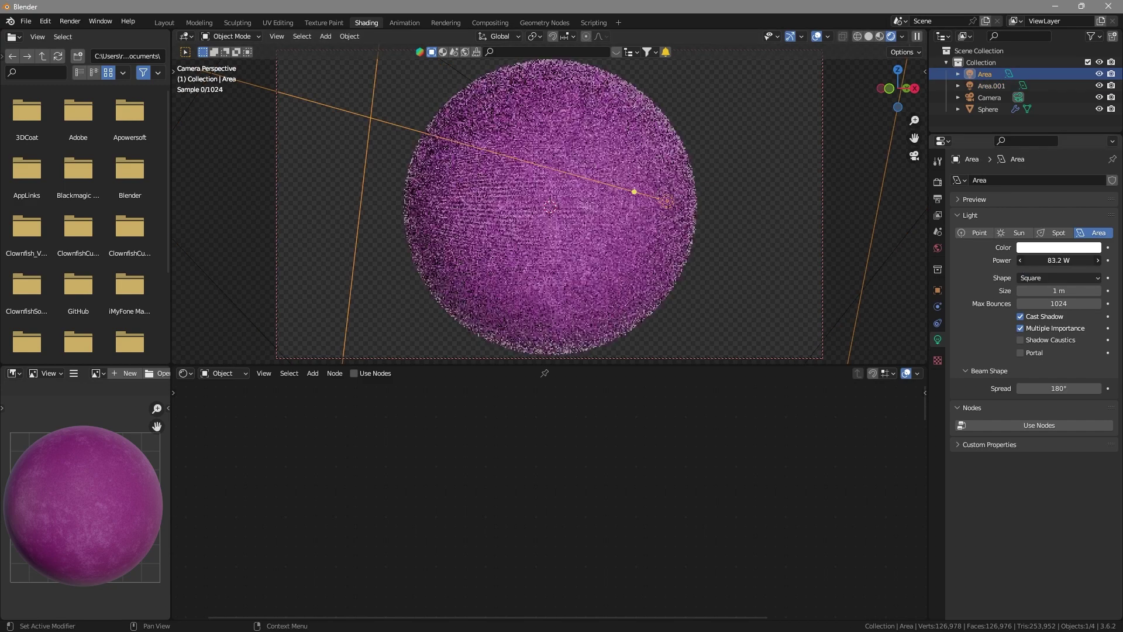
pyautogui.click(878, 156)
# Try urban_street_03_4k.exr as the world's environment image and replace it with wide_street_02_4k.exr
pyautogui.click(938, 248)
pyautogui.click(1097, 268)
pyautogui.scroll(-3, 793, 304)
pyautogui.doubleClick(795, 297)
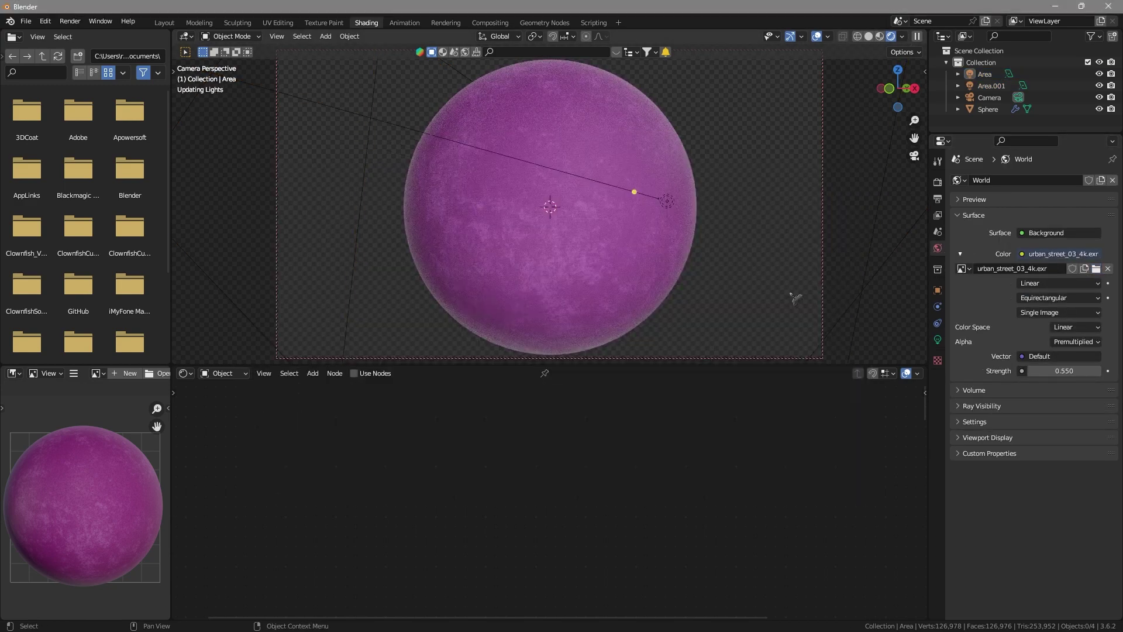
pyautogui.click(1096, 269)
pyautogui.doubleClick(702, 407)
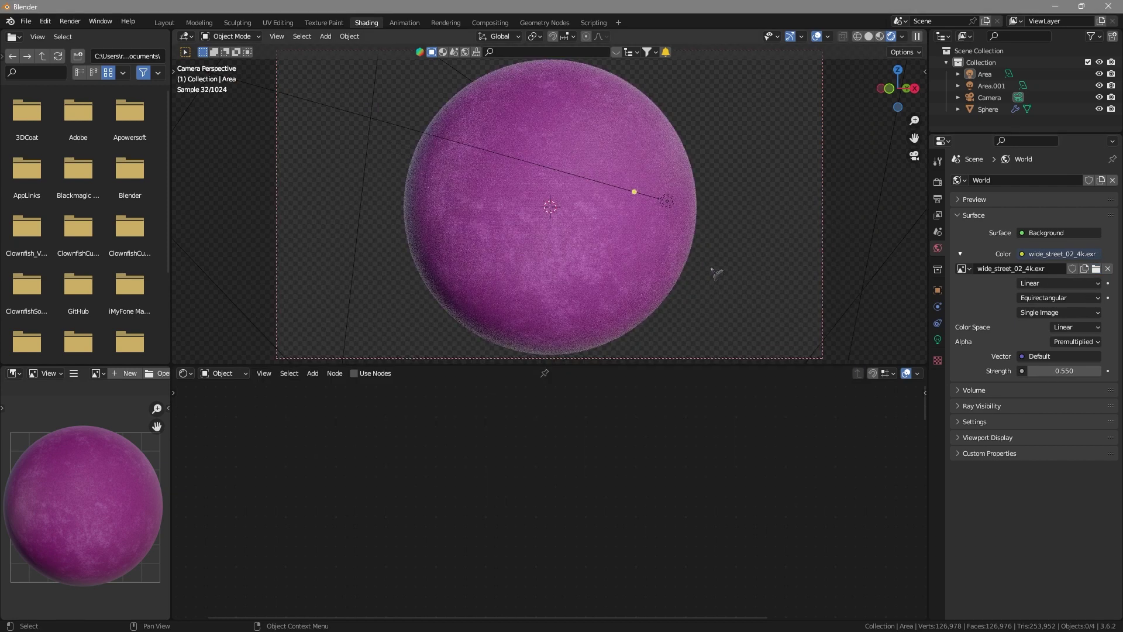
# Set the factor of the sphere material's Multiply node to 0.892 and render the image
pyautogui.click(634, 192)
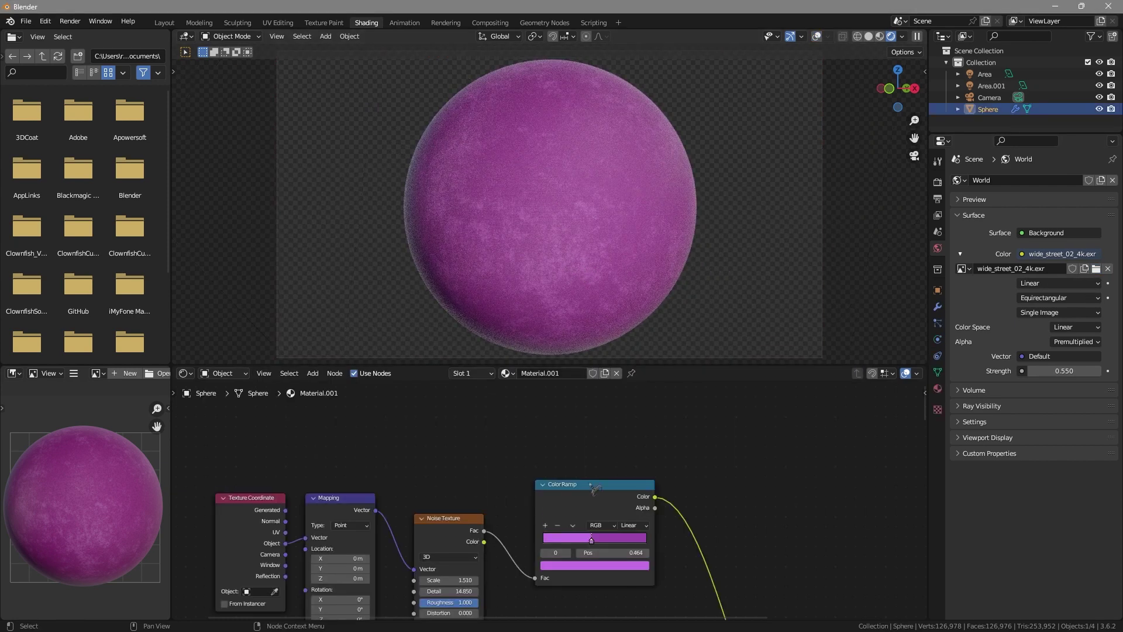
pyautogui.moveTo(591, 575); pyautogui.dragTo(677, 472, button='middle')
pyautogui.scroll(3, 677, 471)
pyautogui.moveTo(823, 570); pyautogui.dragTo(537, 380, button='middle')
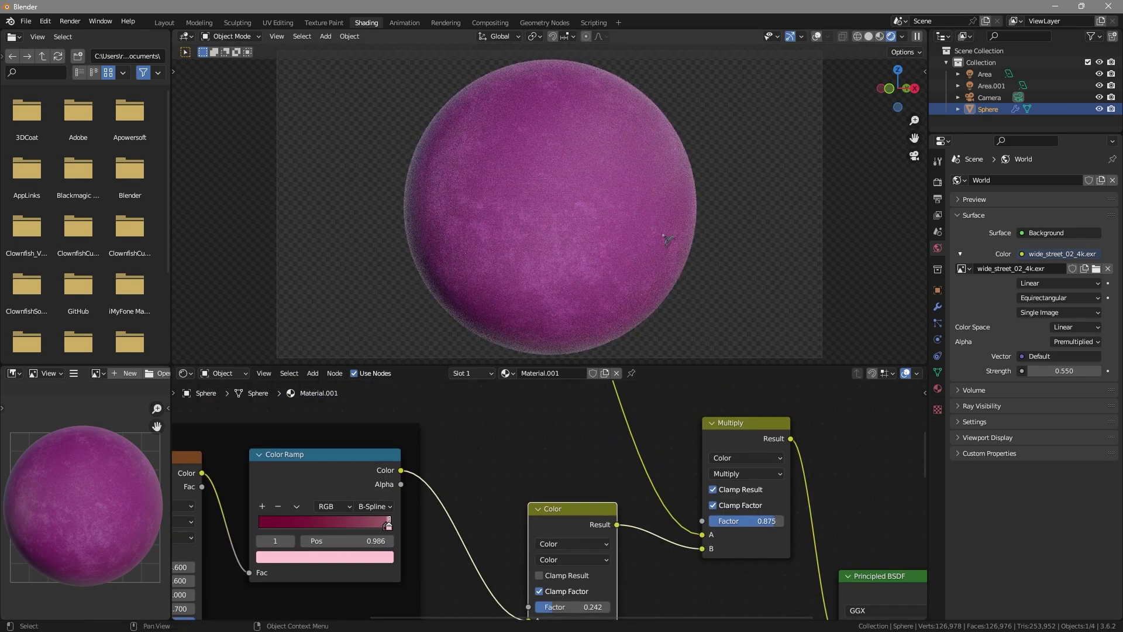
pyautogui.click(68, 22)
pyautogui.click(88, 33)
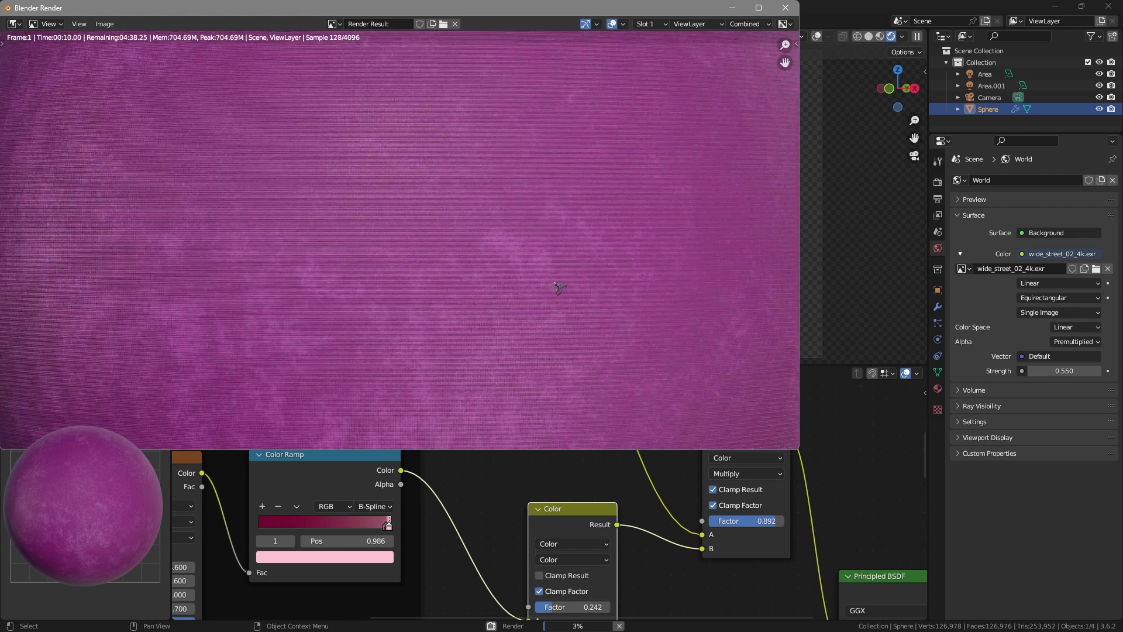
# Examine the weave and colour blending across the rendered sphere at several zoom levels, and close the render window
pyautogui.scroll(5, 556, 285)
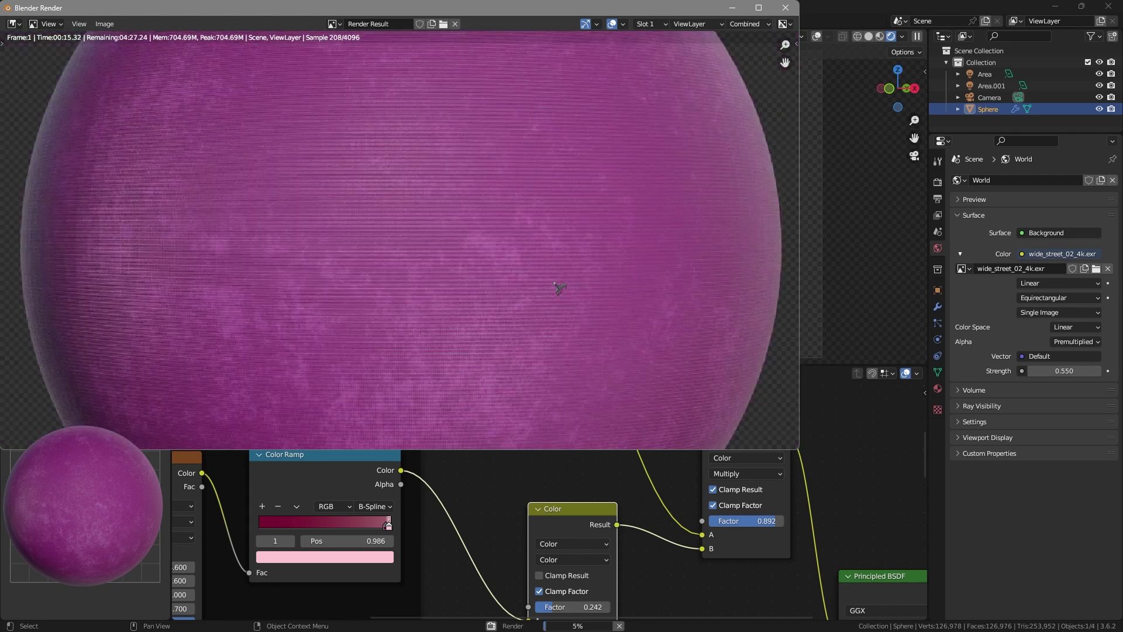
pyautogui.moveTo(585, 135); pyautogui.dragTo(609, 140, button='middle')
pyautogui.scroll(-3, 507, 344)
pyautogui.scroll(2, 506, 344)
pyautogui.moveTo(506, 344); pyautogui.dragTo(522, 318, button='middle')
pyautogui.scroll(-4, 491, 264)
pyautogui.scroll(3, 538, 279)
pyautogui.moveTo(476, 211); pyautogui.dragTo(432, 302, button='middle')
pyautogui.scroll(-2, 543, 284)
pyautogui.scroll(5, 542, 282)
pyautogui.scroll(-6, 432, 302)
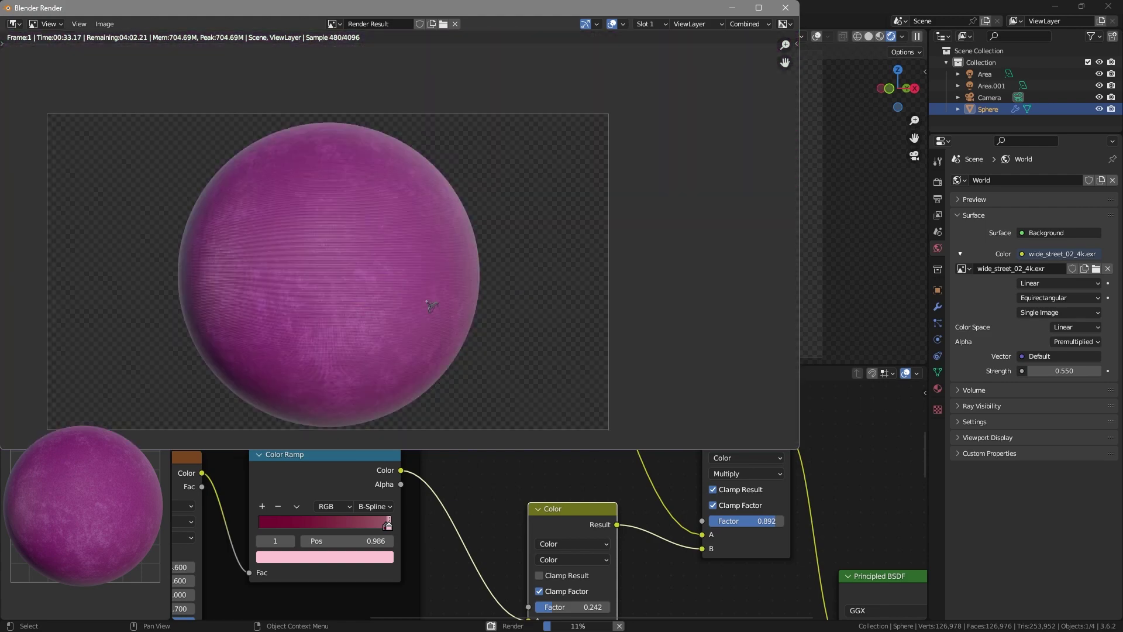
pyautogui.scroll(7, 246, 374)
pyautogui.moveTo(292, 377)
pyautogui.mouseDown(button='middle')
pyautogui.moveTo(474, 401)
pyautogui.moveTo(514, 389)
pyautogui.moveTo(335, 362)
pyautogui.moveTo(310, 384)
pyautogui.mouseUp(button='middle')
pyautogui.scroll(-6, 515, 389)
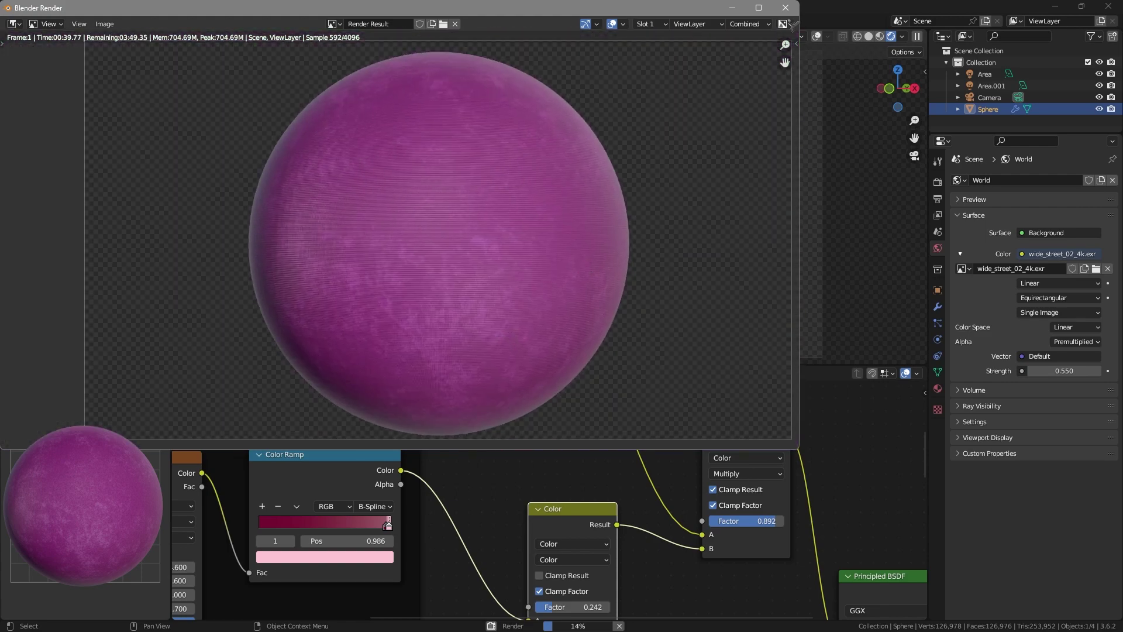
pyautogui.click(786, 8)
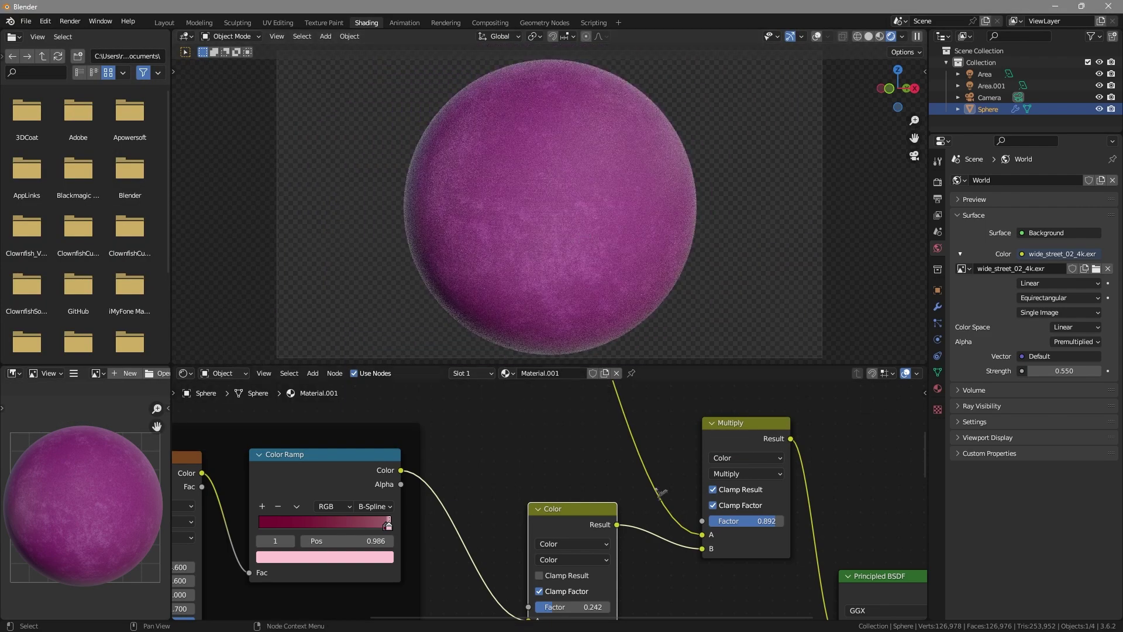
# Duplicate the purple Color Ramp with its Noise Texture, Mapping and Texture Coordinate nodes, and place the copies below the Details frame
pyautogui.scroll(-14, 551, 502)
pyautogui.moveTo(572, 406); pyautogui.dragTo(362, 433)
pyautogui.scroll(-7, 536, 497)
pyautogui.moveTo(537, 585); pyautogui.dragTo(539, 409, button='middle')
pyautogui.hotkey('shift', 'd')
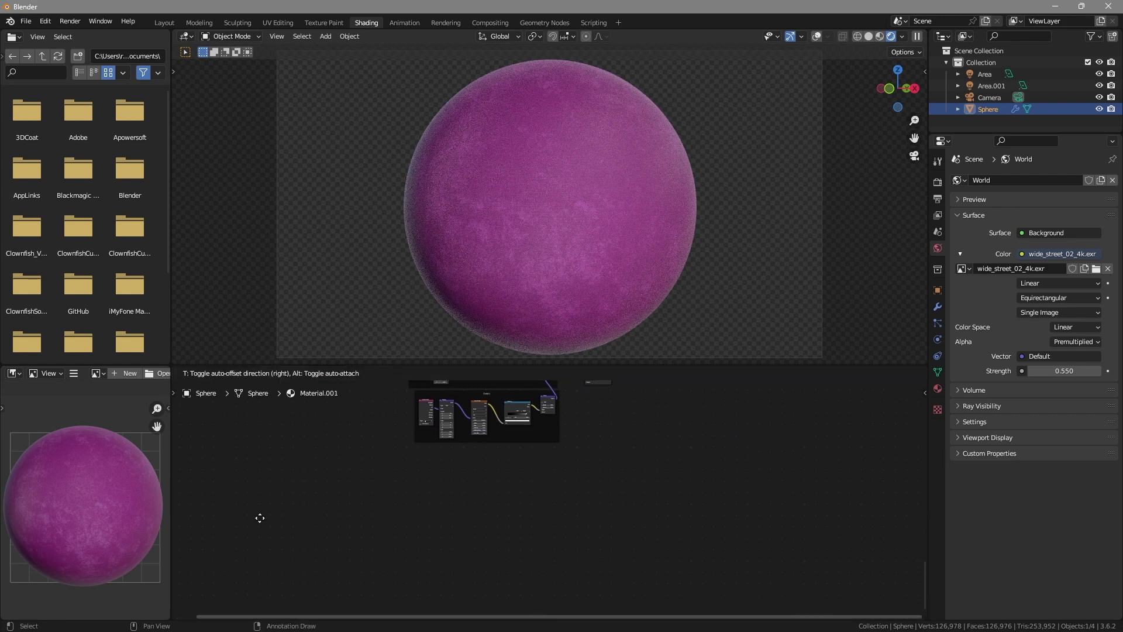
pyautogui.click(260, 518)
pyautogui.scroll(-7, 481, 499)
pyautogui.moveTo(565, 464); pyautogui.dragTo(578, 608, button='middle')
pyautogui.press('g')
pyautogui.click(677, 570)
pyautogui.scroll(14, 629, 494)
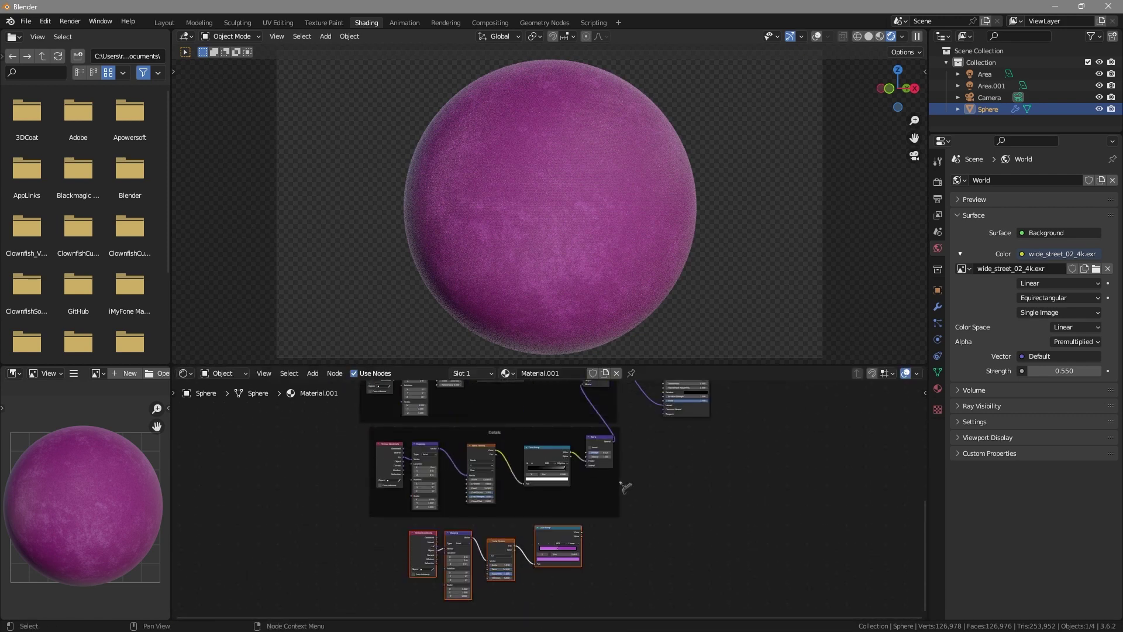
# Duplicate the Bump node in the Details frame and remove the copy from the frame
pyautogui.moveTo(623, 413); pyautogui.dragTo(623, 413)
pyautogui.click(650, 478)
pyautogui.rightClick(650, 484)
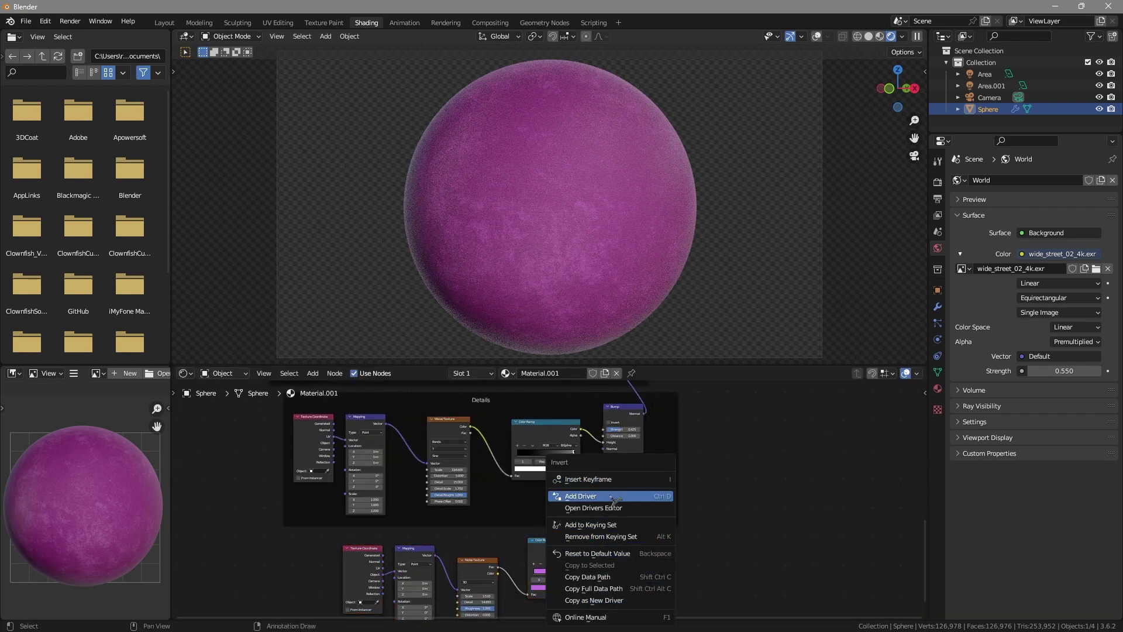
pyautogui.press('Escape')
pyautogui.press('g')
pyautogui.click(652, 515)
pyautogui.rightClick(659, 458)
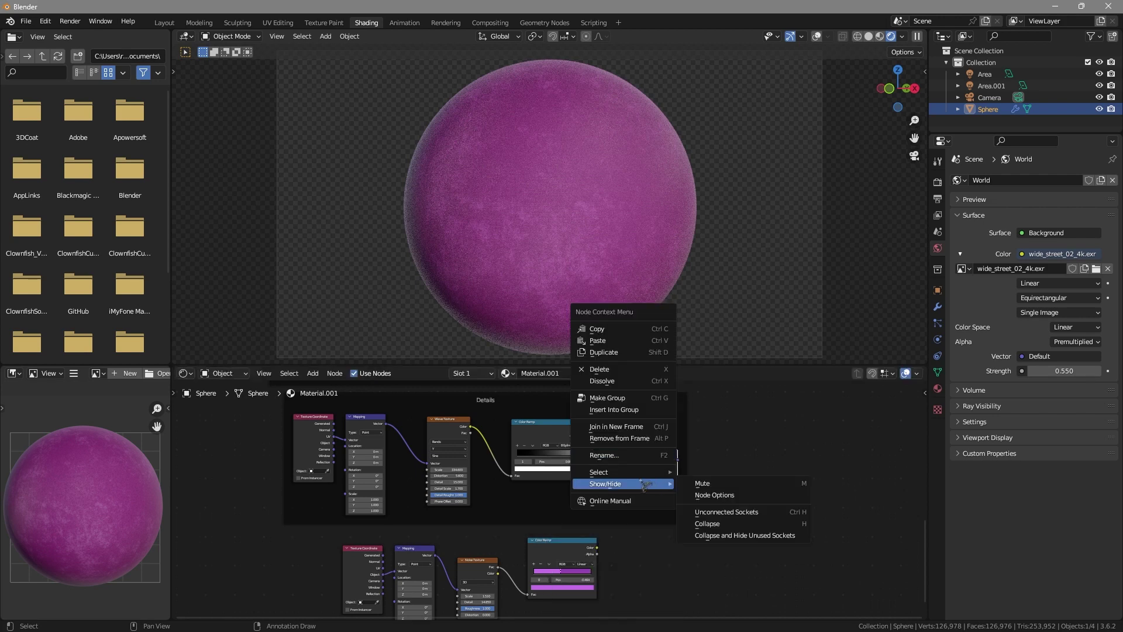
pyautogui.click(633, 439)
# Place the Bump copy beside the duplicated Color Ramp, feed the ramp's colour into its height, and link its normal to the Details Bump
pyautogui.moveTo(651, 455); pyautogui.dragTo(640, 542)
pyautogui.moveTo(597, 548); pyautogui.dragTo(602, 449)
pyautogui.scroll(3, 571, 577)
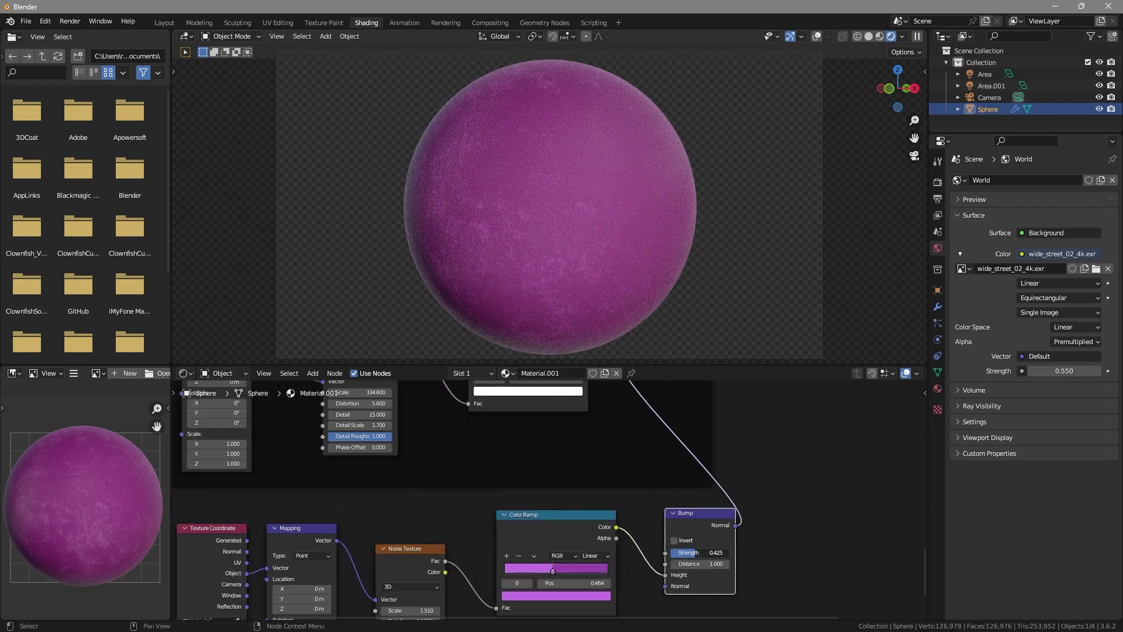
# Set the duplicated Noise Texture's scale to 66.51 and the new Bump's strength to about 0.683, and check the fabric up close
pyautogui.moveTo(417, 583); pyautogui.dragTo(476, 508, button='middle')
pyautogui.moveTo(477, 536); pyautogui.dragTo(580, 553)
pyautogui.moveTo(496, 538); pyautogui.dragTo(544, 538)
pyautogui.moveTo(777, 480); pyautogui.dragTo(782, 480)
pyautogui.moveTo(691, 245)
pyautogui.mouseDown(button='middle')
pyautogui.moveTo(608, 240)
pyautogui.moveTo(673, 222)
pyautogui.moveTo(656, 235)
pyautogui.moveTo(702, 240)
pyautogui.mouseUp(button='middle')
pyautogui.scroll(5, 655, 234)
pyautogui.scroll(-5, 725, 272)
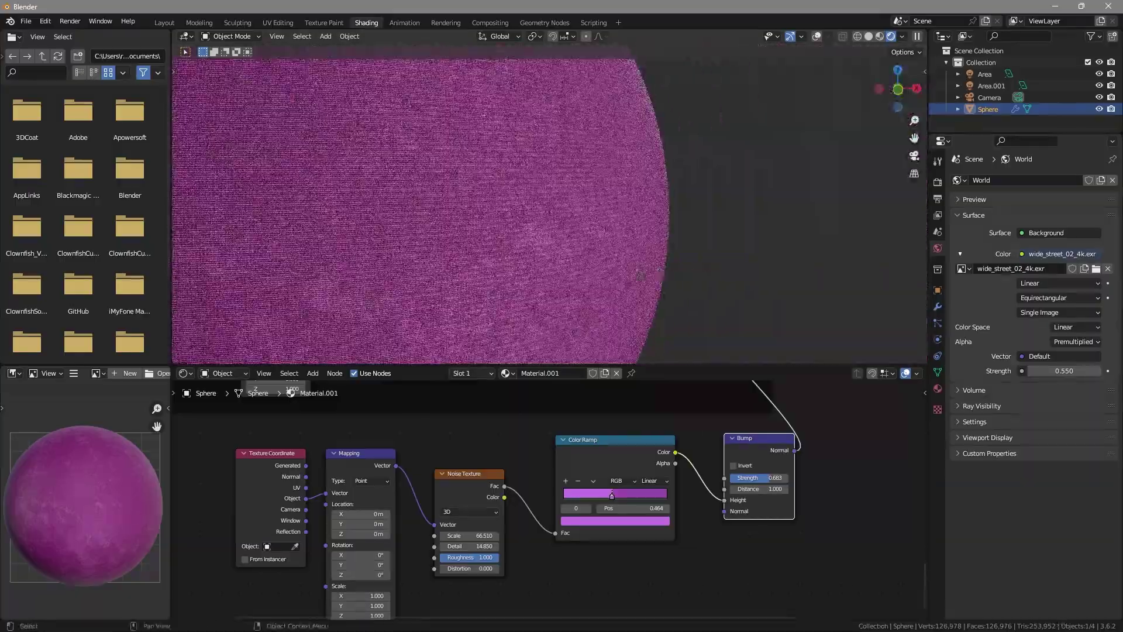
pyautogui.scroll(2, 725, 273)
pyautogui.scroll(-2, 725, 273)
pyautogui.moveTo(726, 272)
pyautogui.keyDown('alt'); pyautogui.mouseDown()
pyautogui.moveTo(723, 246)
pyautogui.moveTo(715, 256)
pyautogui.mouseUp(); pyautogui.keyUp('alt')
pyautogui.press('KP_0')
# Adjust the lighter purple of the first stop in the original noise-driven Color Ramp that colours the threads
pyautogui.scroll(-10, 603, 469)
pyautogui.keyDown('alt'); pyautogui.moveTo(603, 455); pyautogui.dragTo(602, 562); pyautogui.keyUp('alt')
pyautogui.scroll(6, 554, 426)
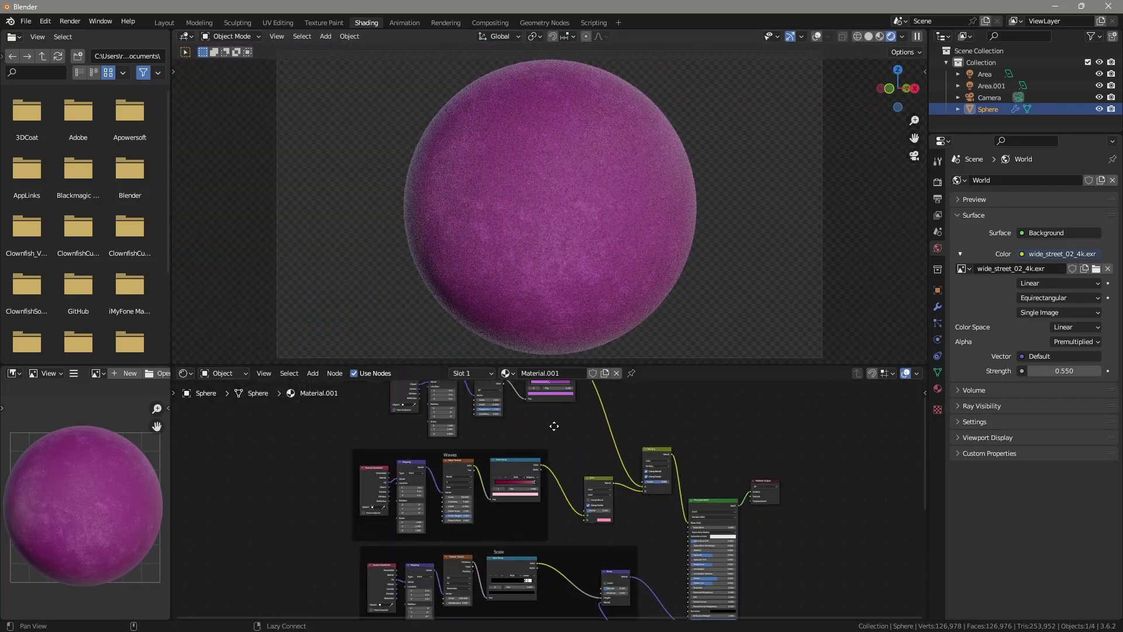
pyautogui.keyDown('alt'); pyautogui.moveTo(554, 427); pyautogui.dragTo(585, 498); pyautogui.keyUp('alt')
pyautogui.scroll(12, 586, 498)
pyautogui.click(643, 443)
pyautogui.click(647, 483)
pyautogui.moveTo(653, 342); pyautogui.dragTo(666, 319)
pyautogui.click(643, 443)
pyautogui.click(648, 483)
pyautogui.click(677, 485)
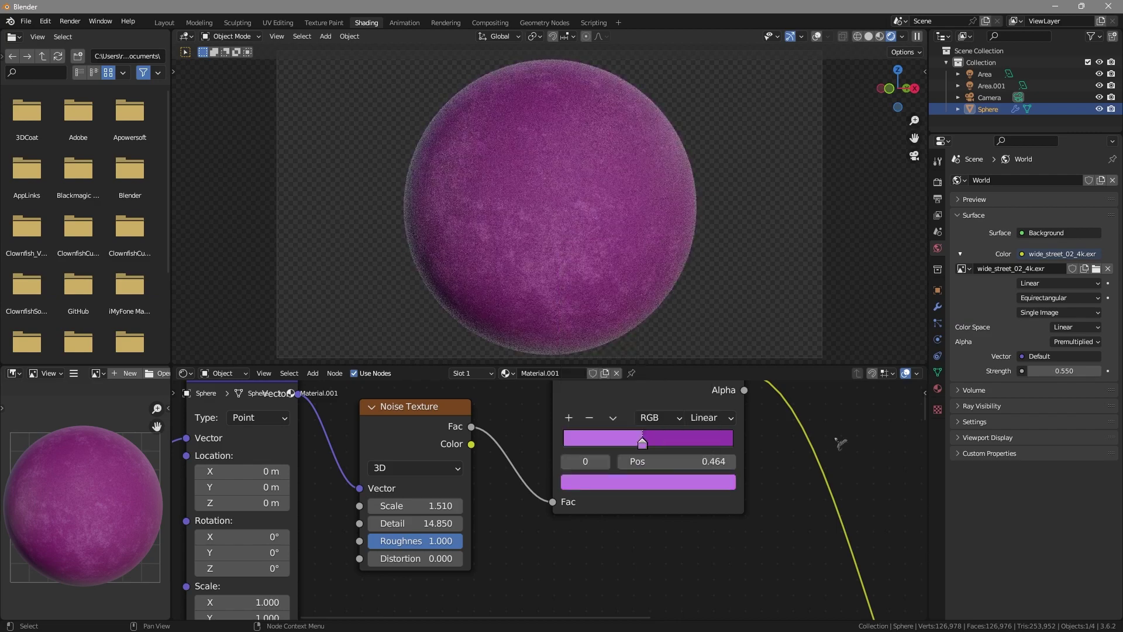
# Set the power of the second area light, Area.001, to about 141.6 W and reselect the sphere
pyautogui.keyDown('shift'); pyautogui.moveTo(758, 256); pyautogui.dragTo(751, 250, button='middle'); pyautogui.keyUp('shift')
pyautogui.click(985, 75)
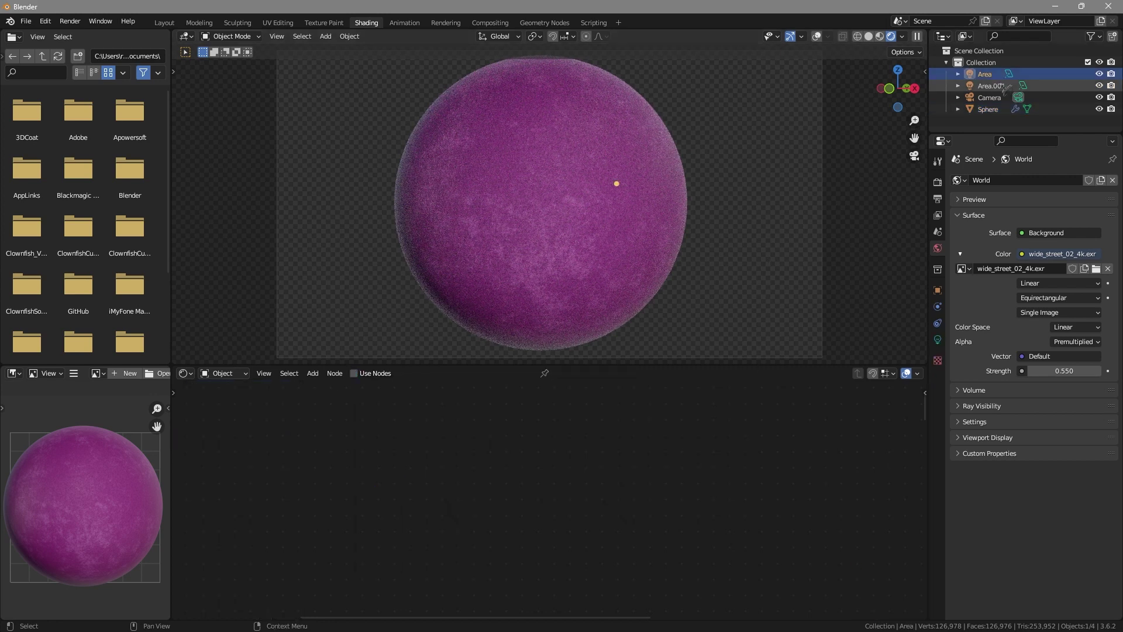
pyautogui.click(991, 86)
pyautogui.click(937, 340)
pyautogui.moveTo(1059, 261); pyautogui.dragTo(1075, 260)
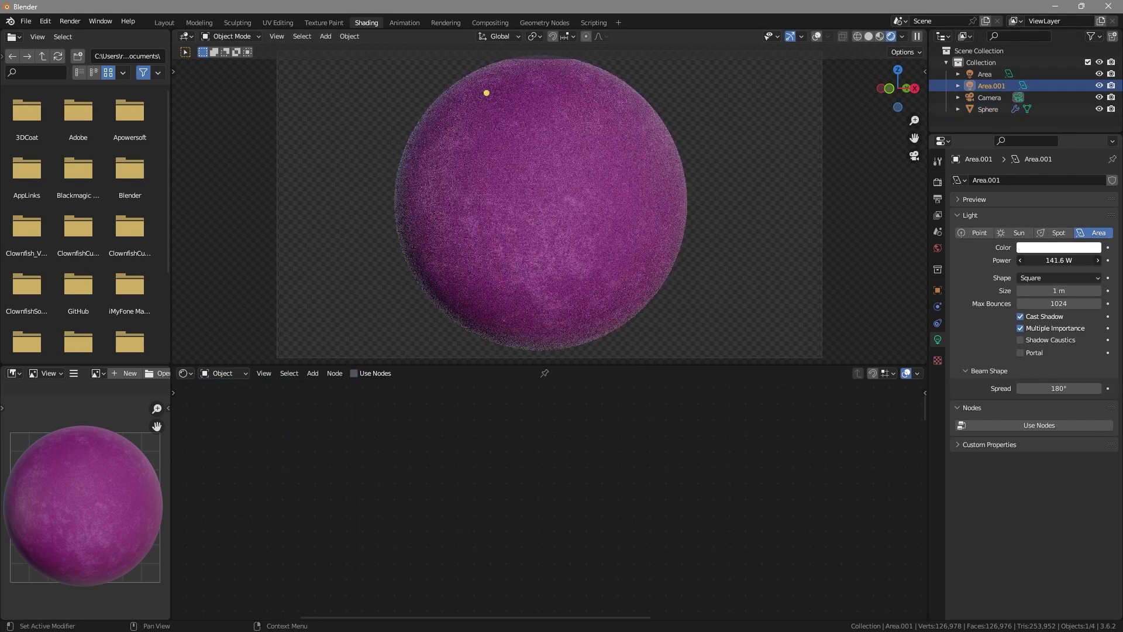
pyautogui.click(640, 225)
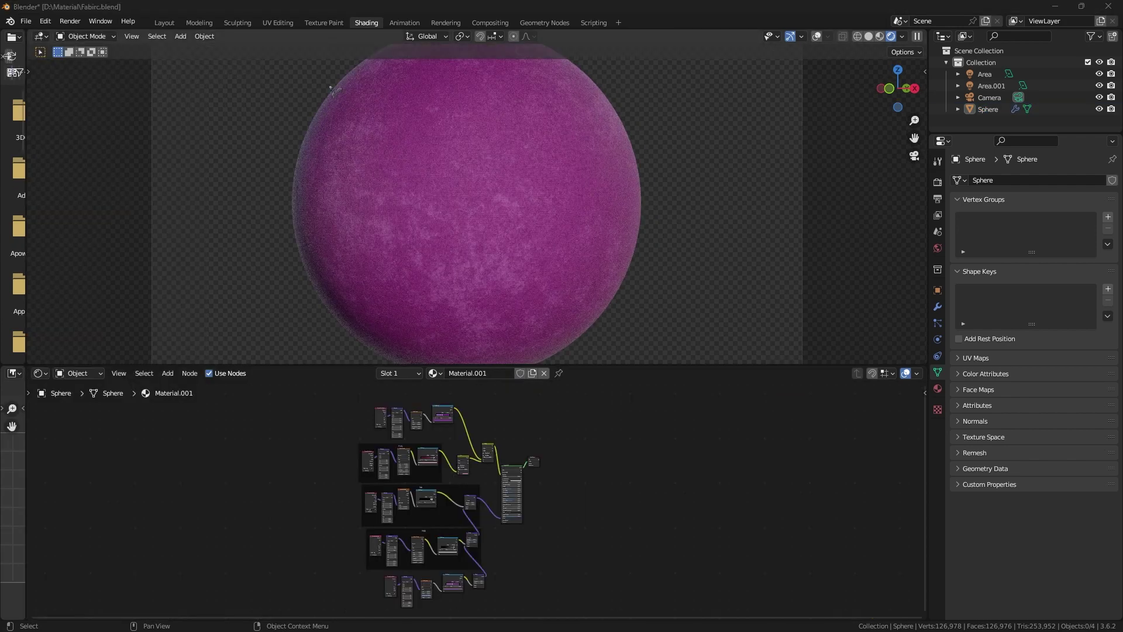
# Examine the complete material node tree and the woven fabric up close, and return to the camera view
pyautogui.scroll(15, 567, 499)
pyautogui.keyDown('alt'); pyautogui.moveTo(417, 433); pyautogui.dragTo(593, 450); pyautogui.keyUp('alt')
pyautogui.scroll(-10, 593, 449)
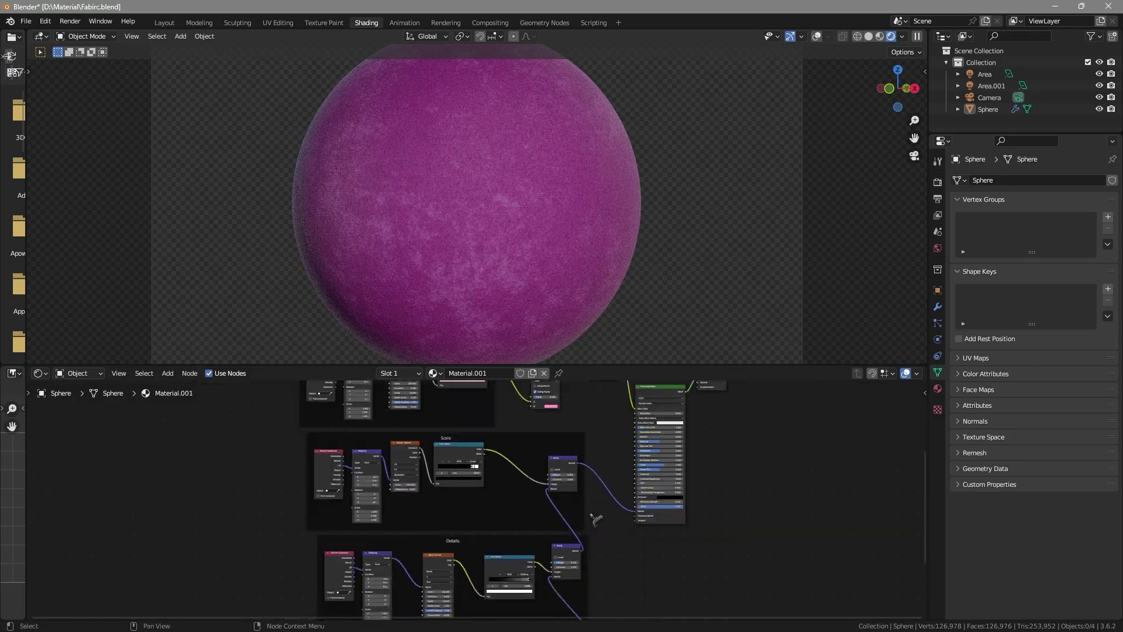
pyautogui.moveTo(579, 170); pyautogui.dragTo(614, 152, button='middle')
pyautogui.scroll(9, 615, 152)
pyautogui.scroll(-3, 552, 302)
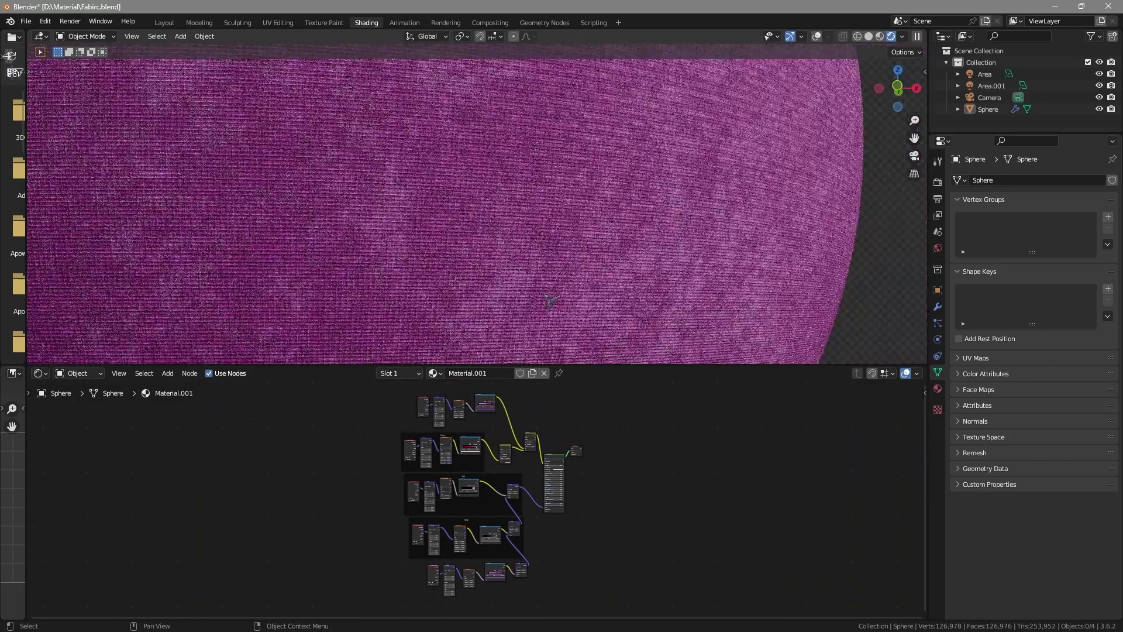
pyautogui.moveTo(552, 302); pyautogui.dragTo(594, 306, button='middle')
pyautogui.press('KP_0')
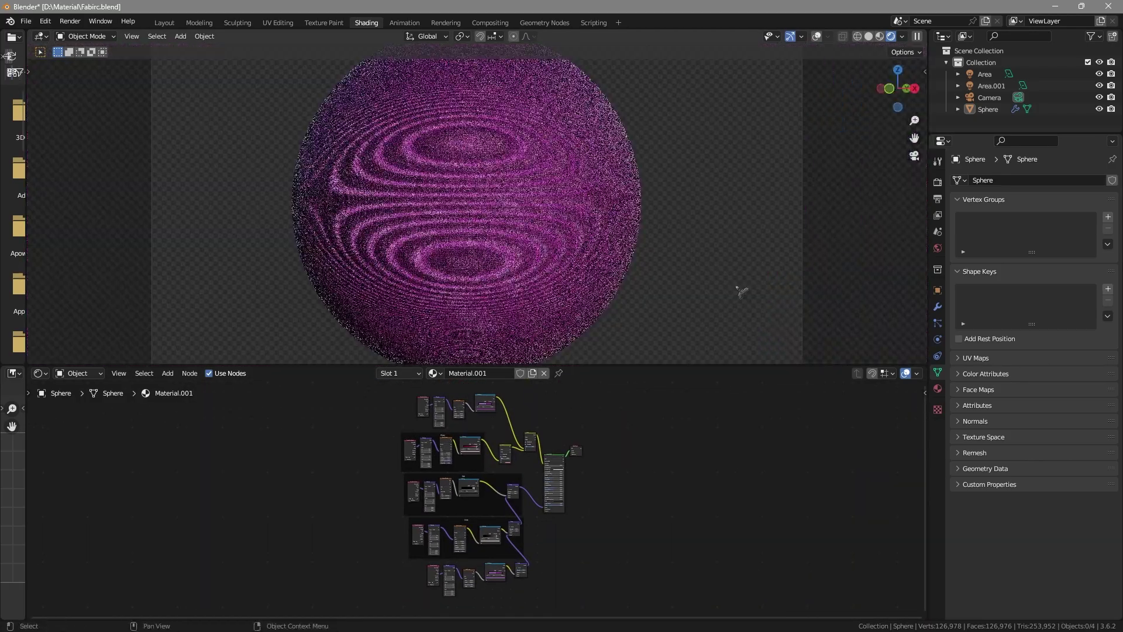
# Enlarge the 3D viewport to show the full camera frame and render the sphere as a still image
pyautogui.moveTo(770, 365); pyautogui.dragTo(779, 526)
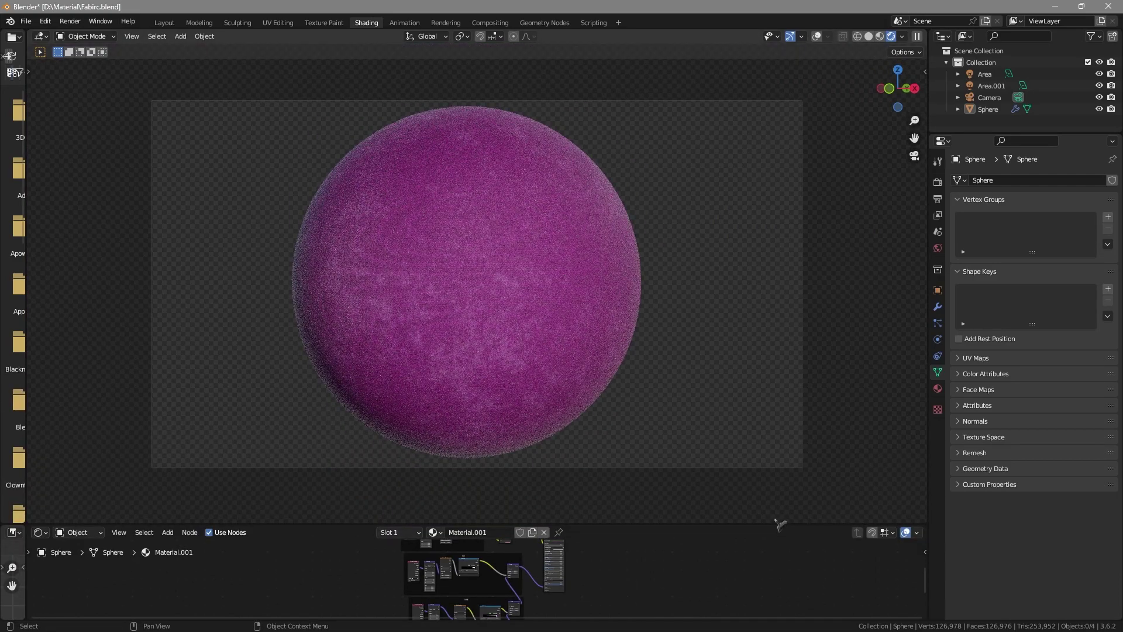
pyautogui.click(70, 22)
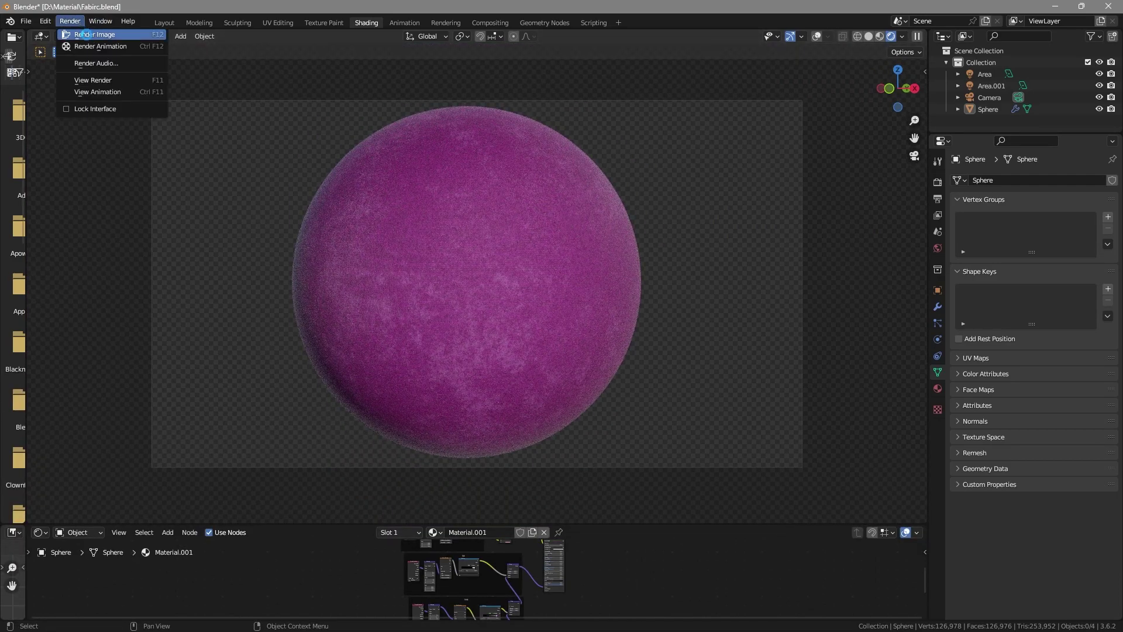
pyautogui.click(93, 33)
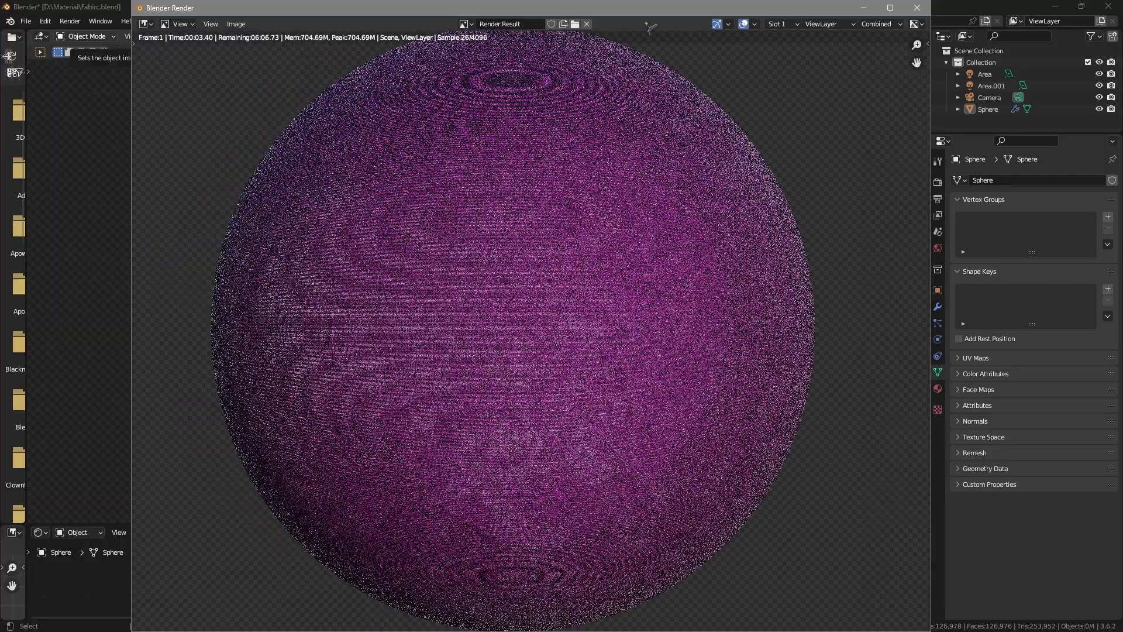